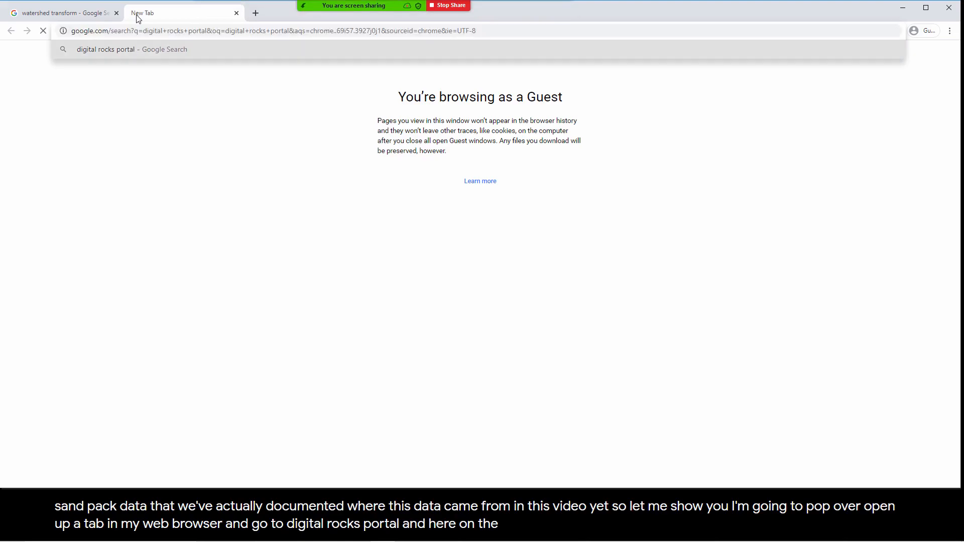
Step: Open the Digital Rocks Portal from the search results and browse its published projects
{"action": "left_click", "coordinate": [130, 149]}
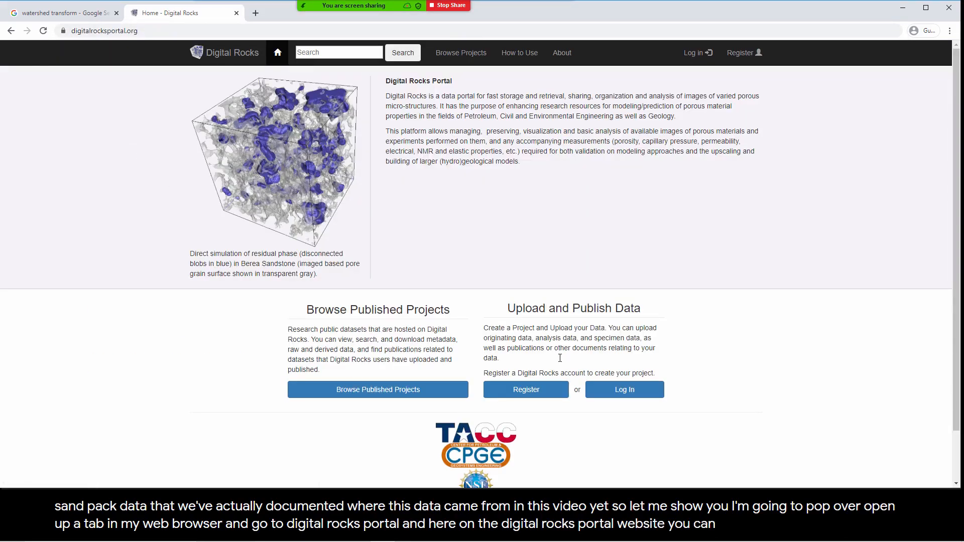
{"action": "left_click", "coordinate": [442, 390]}
{"action": "scroll", "coordinate": [472, 359], "scroll_direction": "down", "scroll_amount": 20}
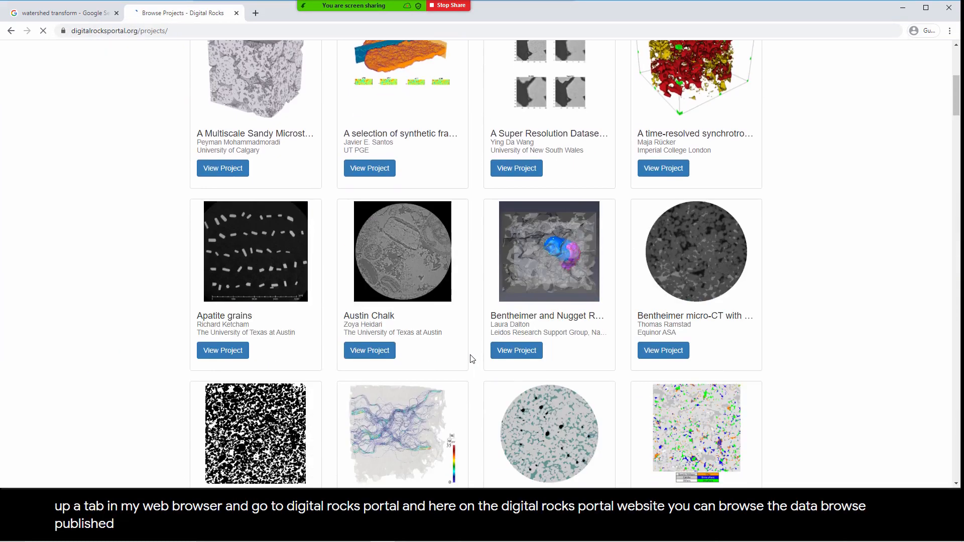
{"action": "scroll", "coordinate": [472, 358], "scroll_direction": "down", "scroll_amount": 7}
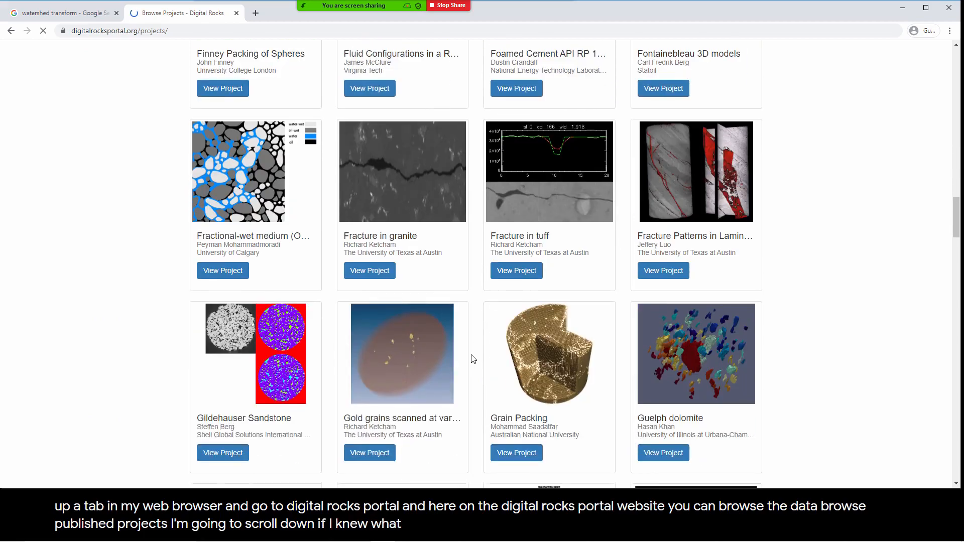
{"action": "scroll", "coordinate": [207, 330], "scroll_direction": "down", "scroll_amount": 9}
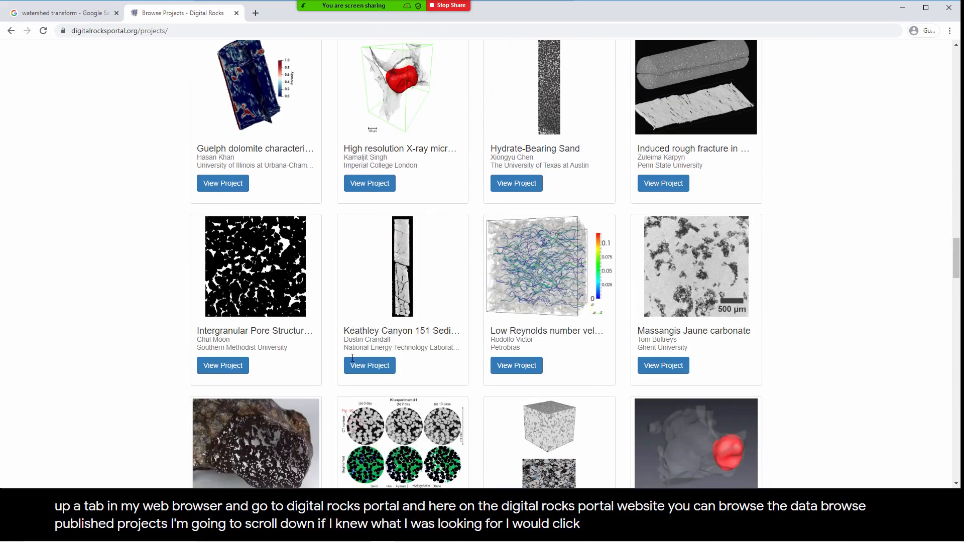
{"action": "scroll", "coordinate": [367, 326], "scroll_direction": "down", "scroll_amount": 5}
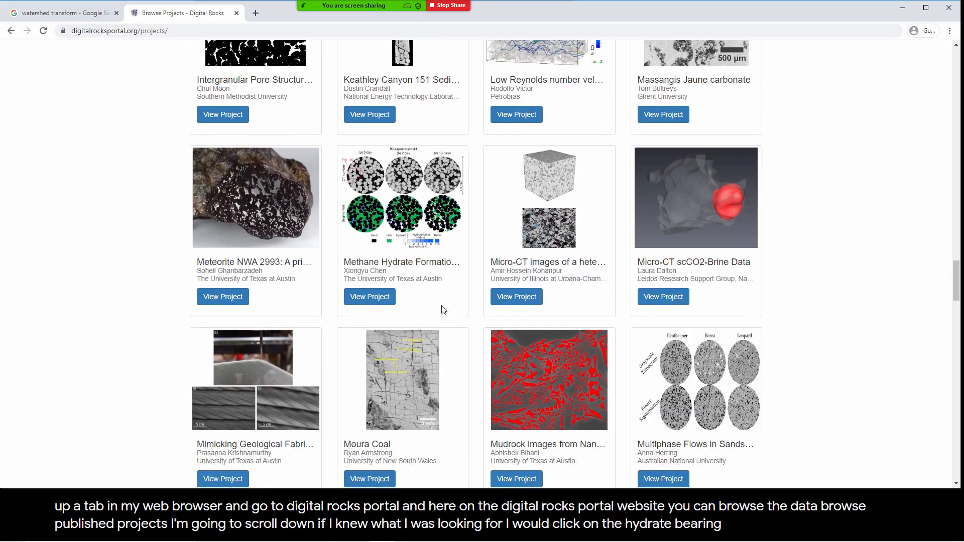
{"action": "scroll", "coordinate": [238, 267], "scroll_direction": "down", "scroll_amount": 4}
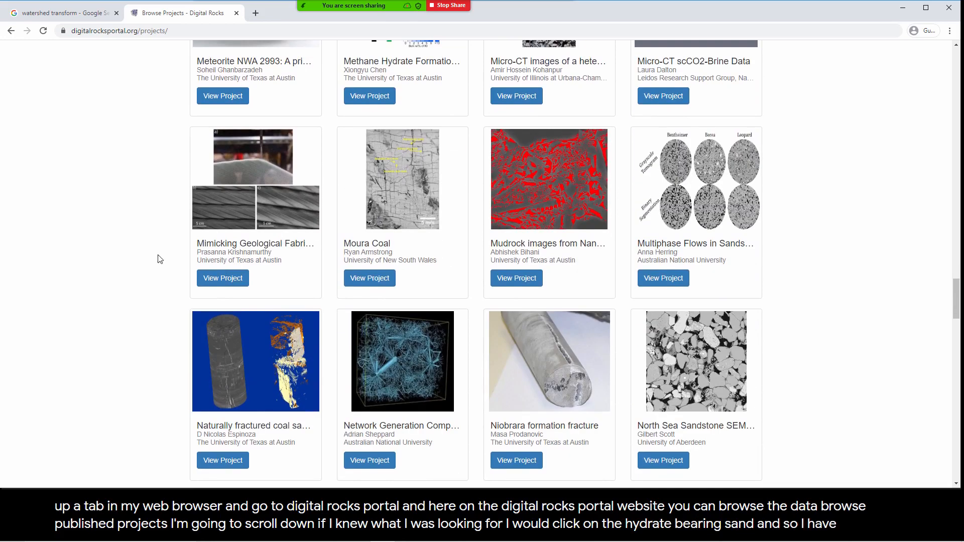
Step: Find "hydrate" on the projects page and open the Hydrate-Bearing Sand project
{"action": "key", "text": "ctrl+f"}
{"action": "type", "text": "hydrate"}
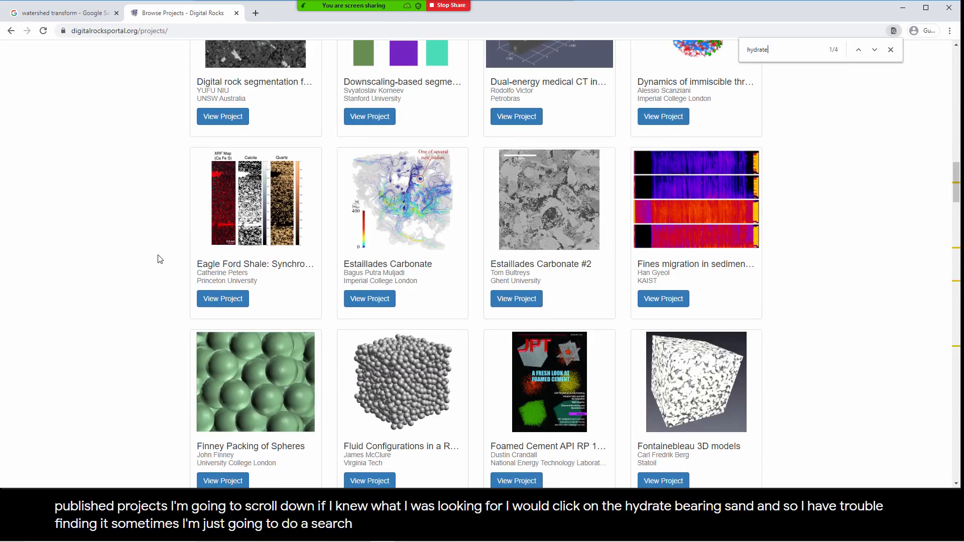
{"action": "key", "text": "Return"}
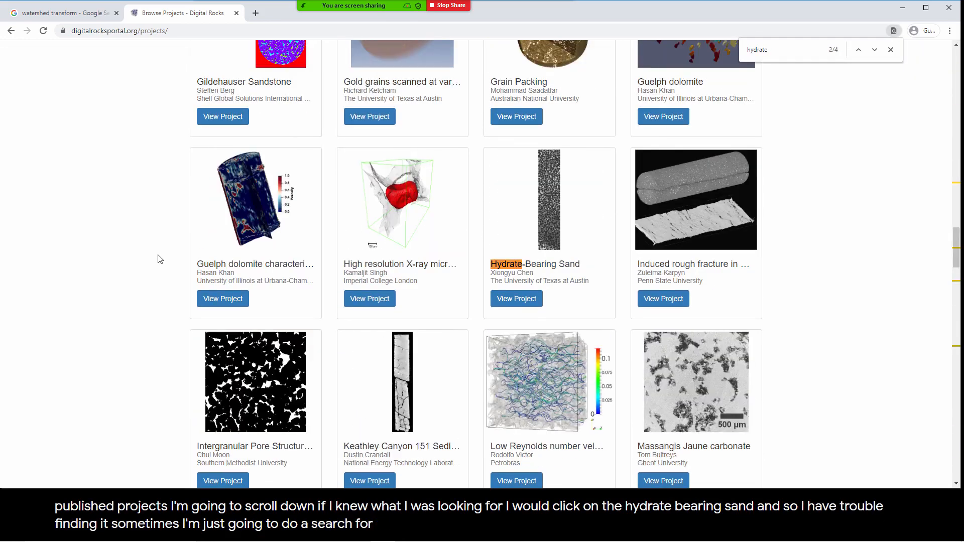
{"action": "left_click", "coordinate": [517, 300]}
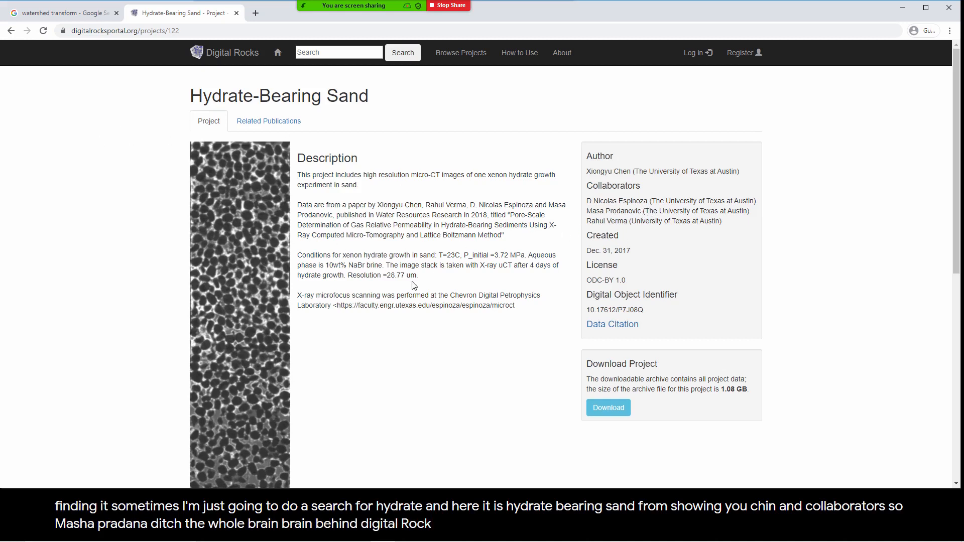
Step: Review the project description and open the "Dry sand pack saturated with air" dataset to view its image slices
{"action": "scroll", "coordinate": [413, 285], "scroll_direction": "down", "scroll_amount": 3}
{"action": "scroll", "coordinate": [411, 284], "scroll_direction": "up", "scroll_amount": 3}
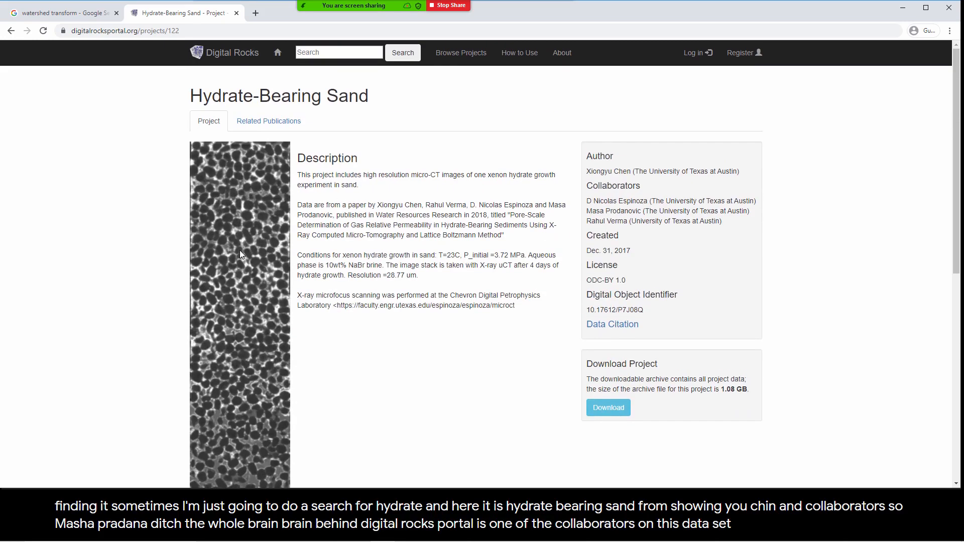
{"action": "scroll", "coordinate": [237, 255], "scroll_direction": "down", "scroll_amount": 3}
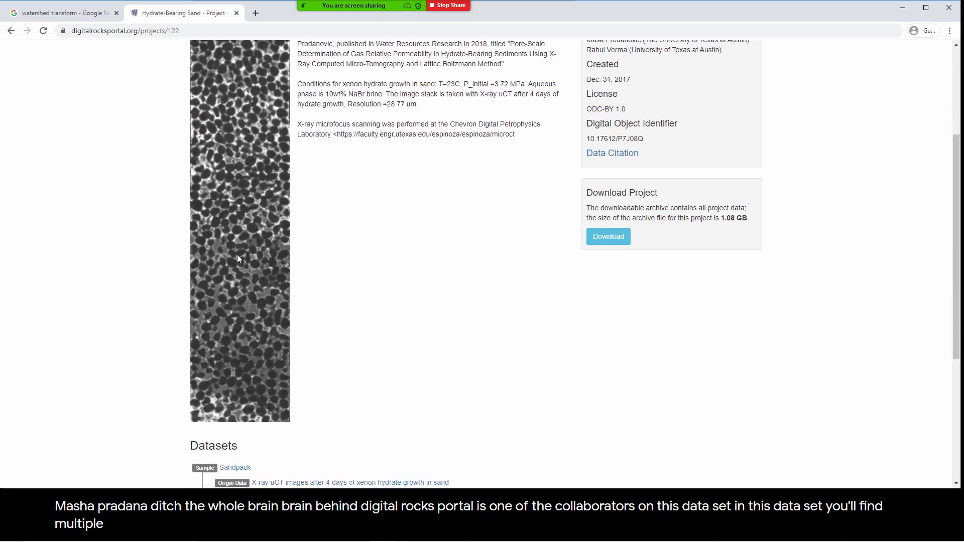
{"action": "scroll", "coordinate": [237, 255], "scroll_direction": "down", "scroll_amount": 3}
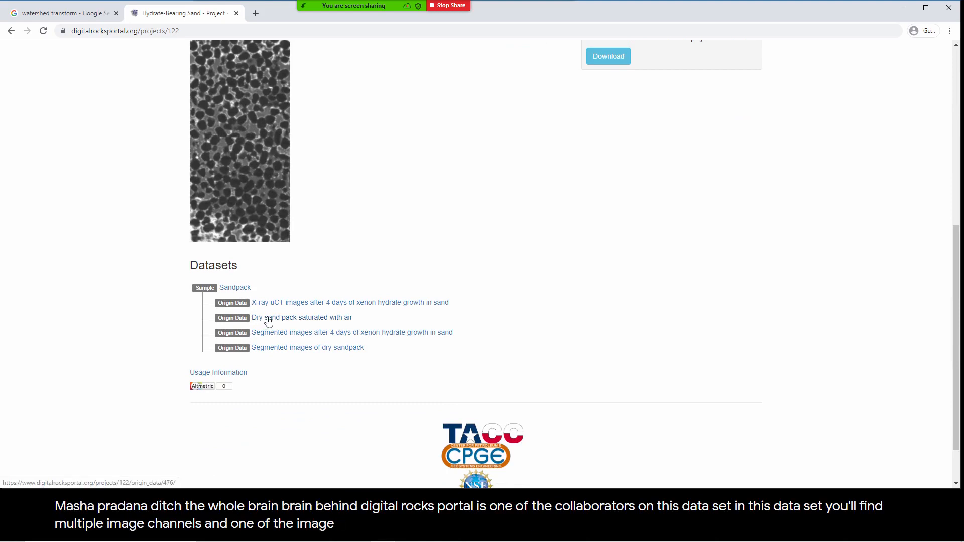
{"action": "left_click", "coordinate": [268, 319]}
{"action": "scroll", "coordinate": [373, 312], "scroll_direction": "down", "scroll_amount": 3}
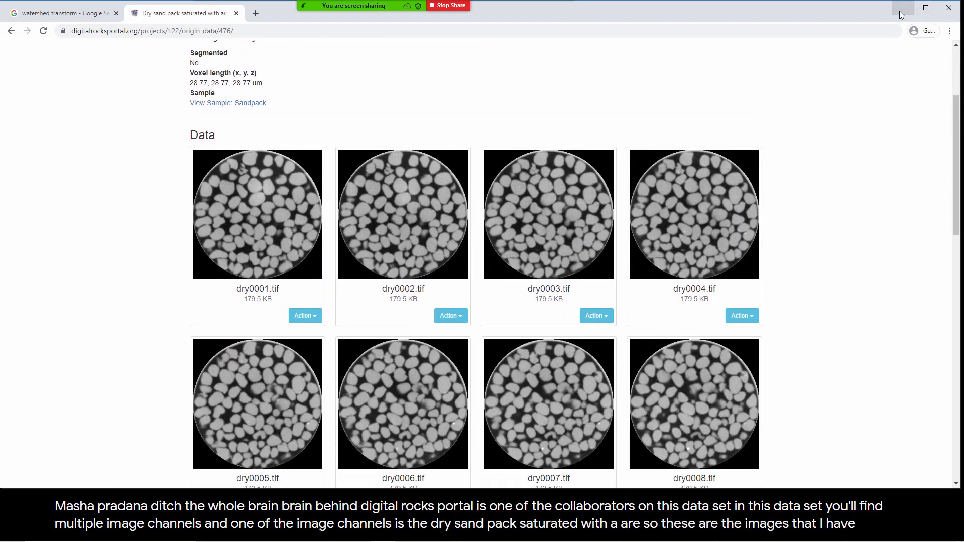
Step: Switch to Dragonfly and delete the labeled grains object from the data list
{"action": "key", "text": "alt+Tab"}
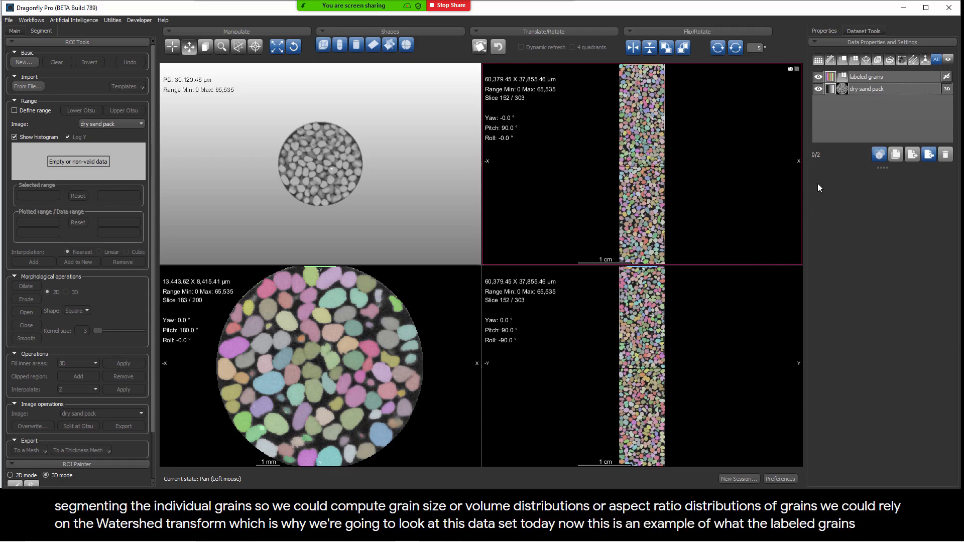
{"action": "left_click", "coordinate": [878, 80]}
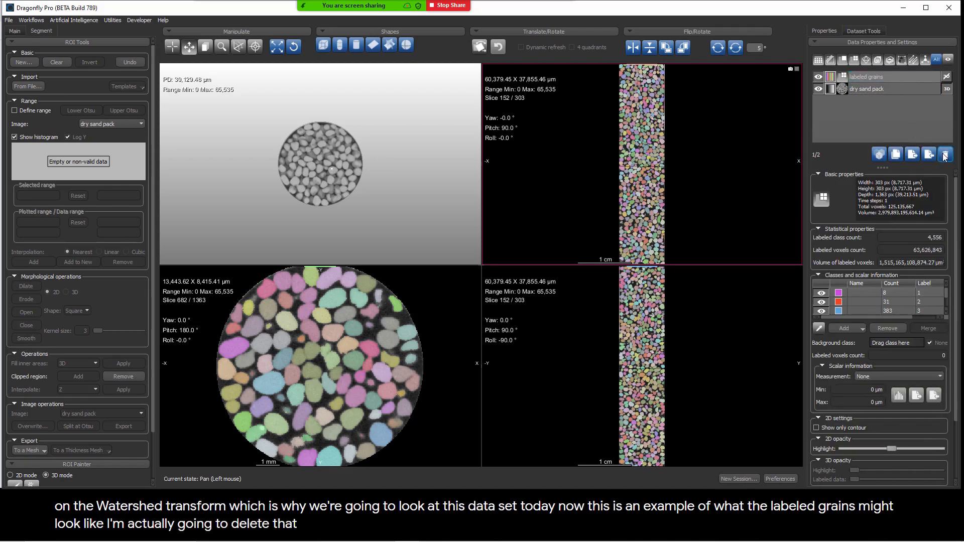
{"action": "key", "text": "Delete"}
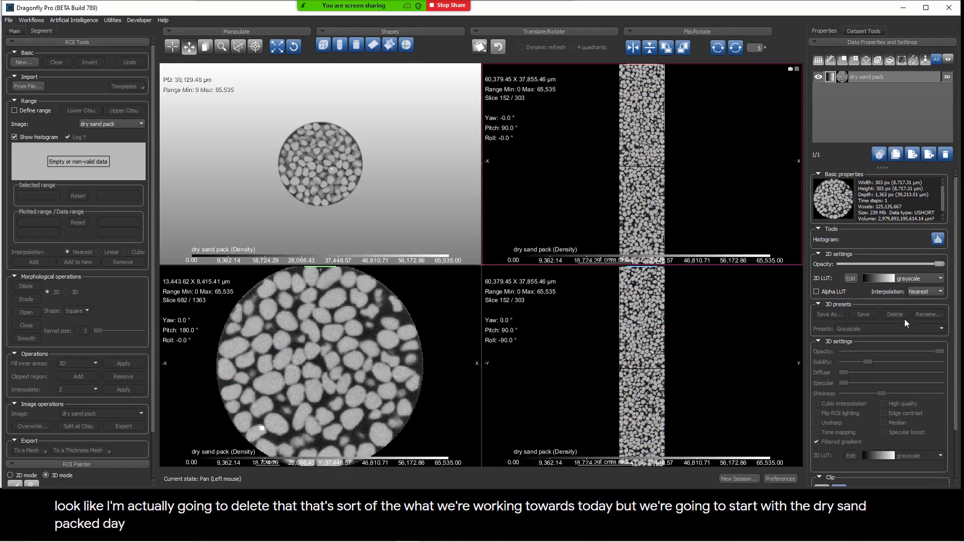
Step: Collapse the basic properties of the dry sand pack and show its clip box
{"action": "left_click", "coordinate": [818, 175]}
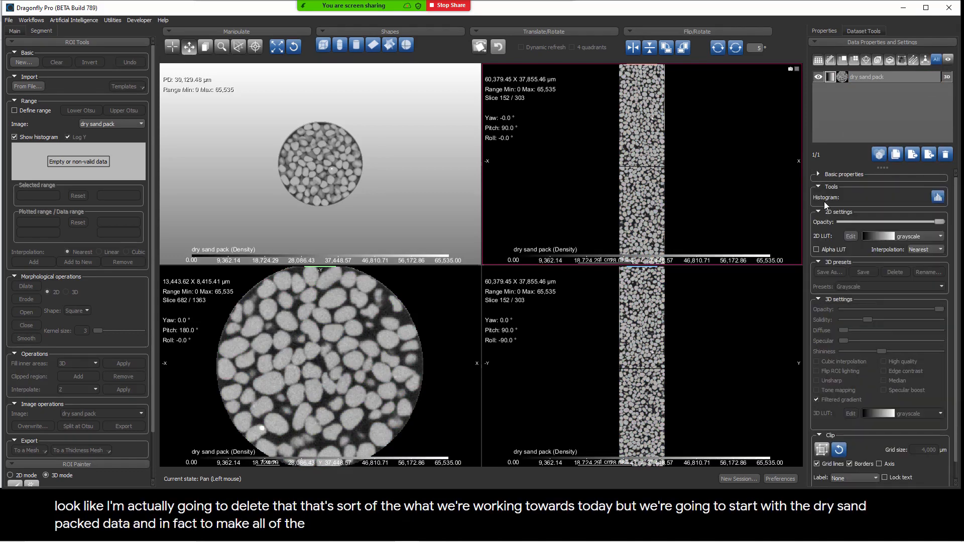
{"action": "left_click", "coordinate": [821, 449]}
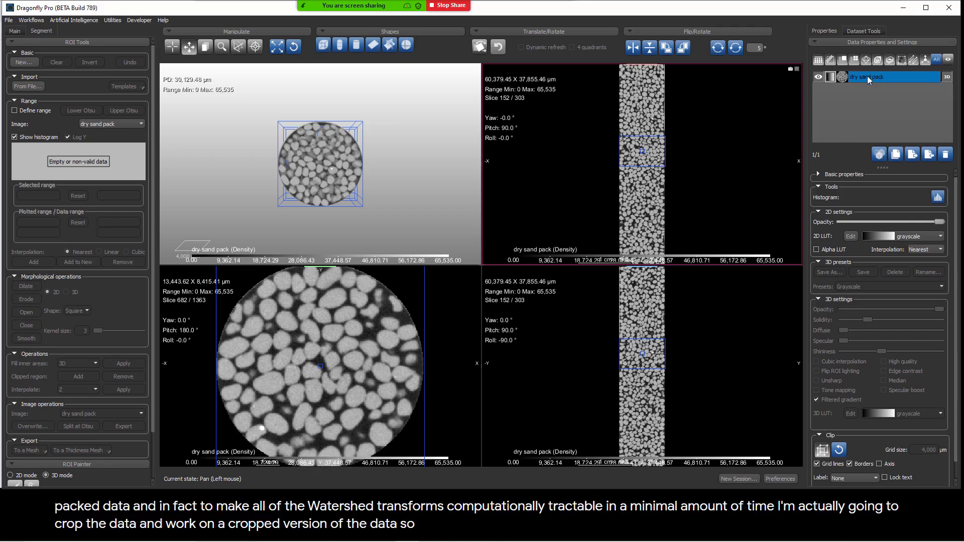
{"action": "left_click", "coordinate": [863, 31]}
{"action": "left_click", "coordinate": [835, 33]}
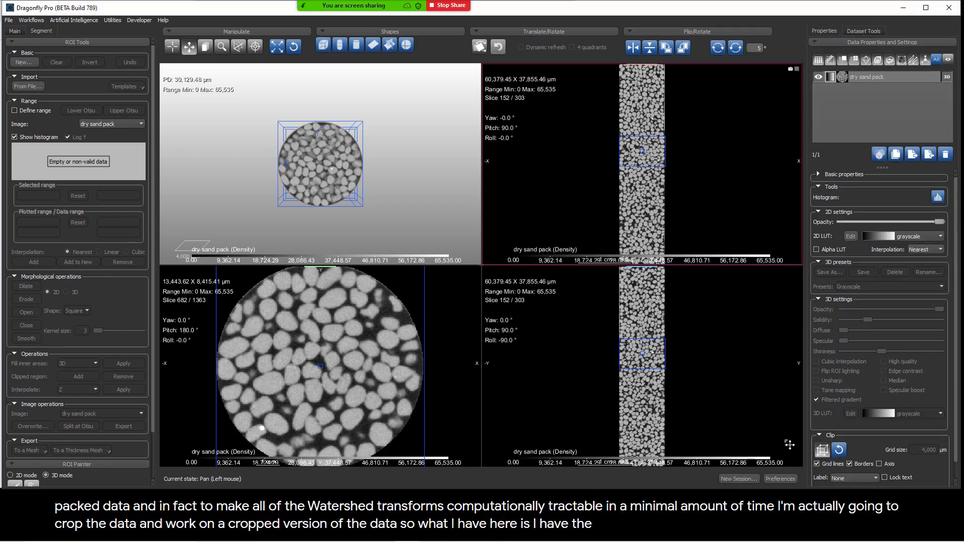
Step: Crop the dry sand pack to Z slices 500 to 699 without creating a new dataset, and reset the views
{"action": "right_click", "coordinate": [862, 79]}
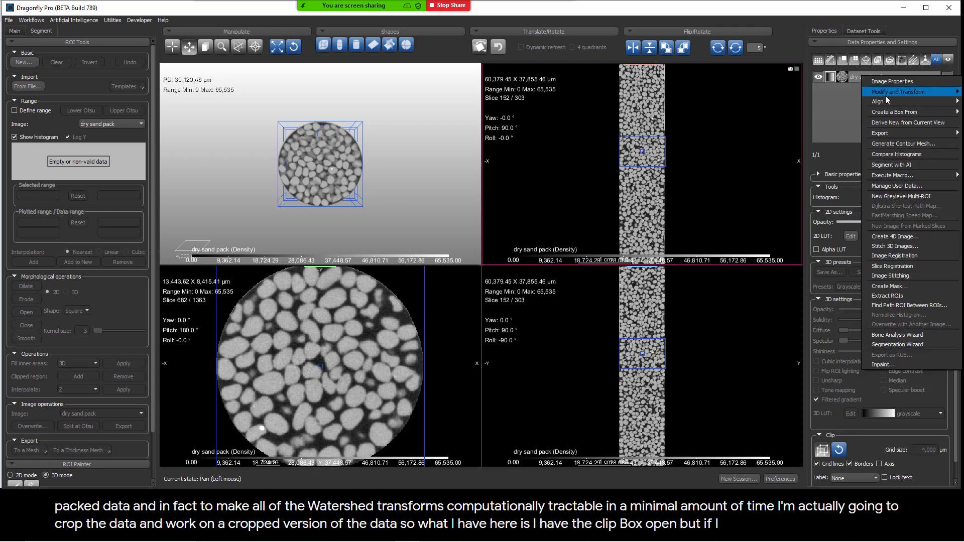
{"action": "mouse_move", "coordinate": [894, 95]}
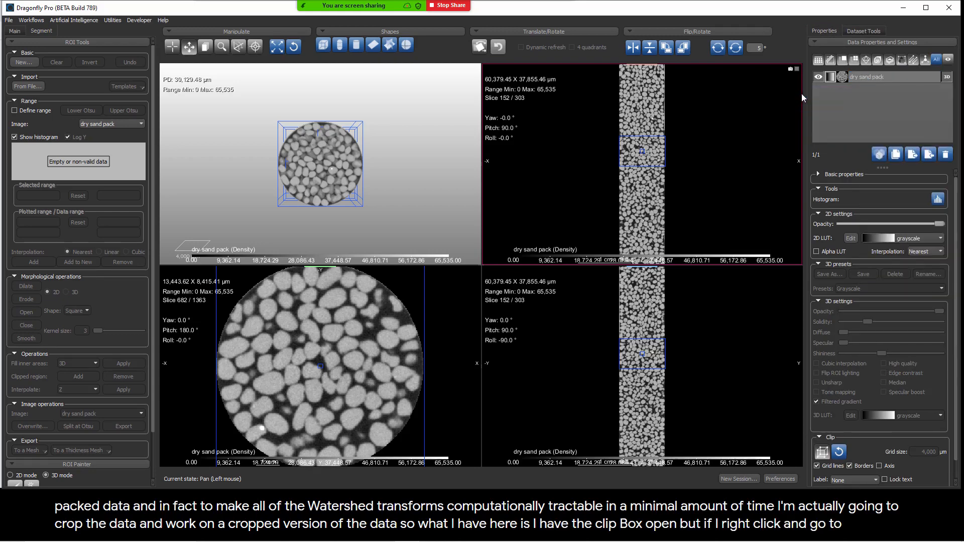
{"action": "left_click", "coordinate": [804, 93]}
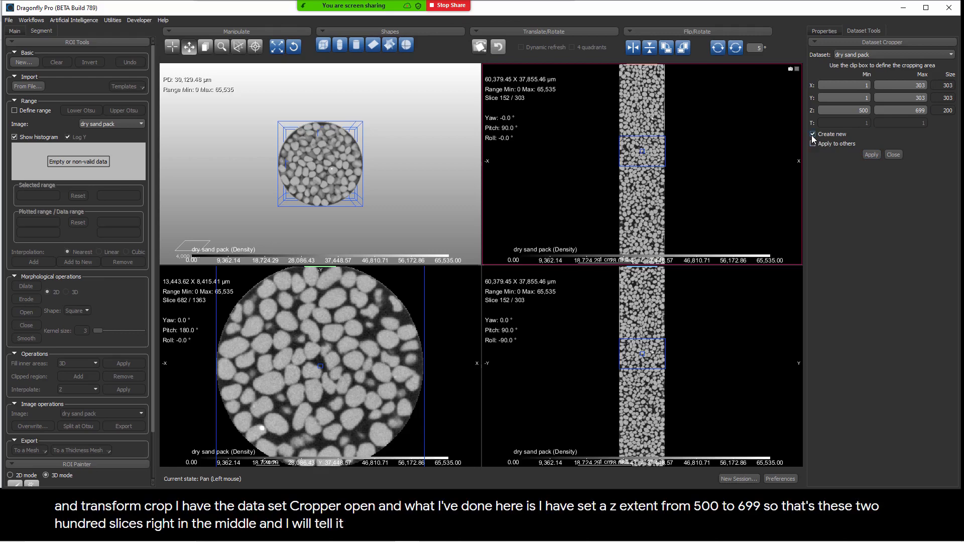
{"action": "left_click", "coordinate": [870, 154]}
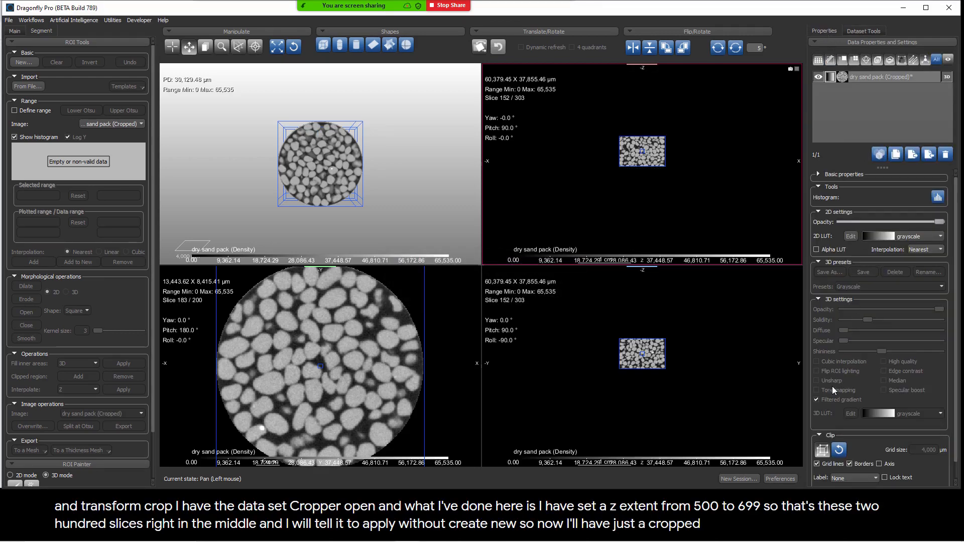
{"action": "left_click", "coordinate": [293, 47]}
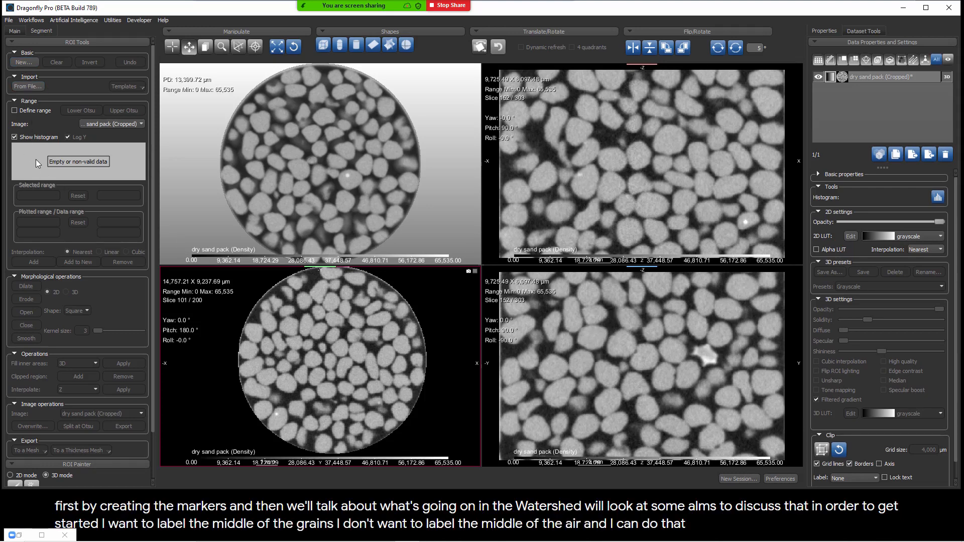
Step: Threshold the bright grain centers with Upper Otsu, raise the lower limit to about 42,494.63, and add the range to a new ROI
{"action": "left_click", "coordinate": [15, 111]}
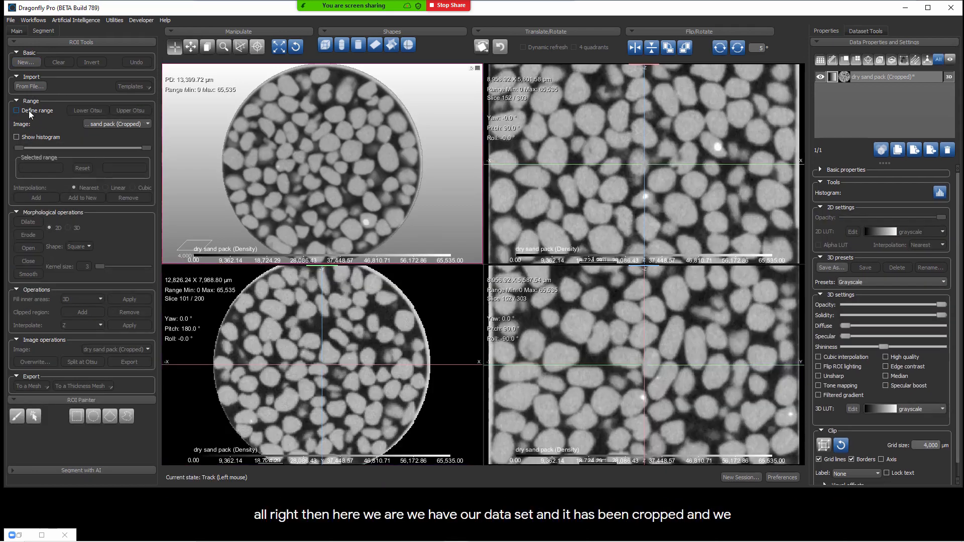
{"action": "left_click", "coordinate": [29, 110]}
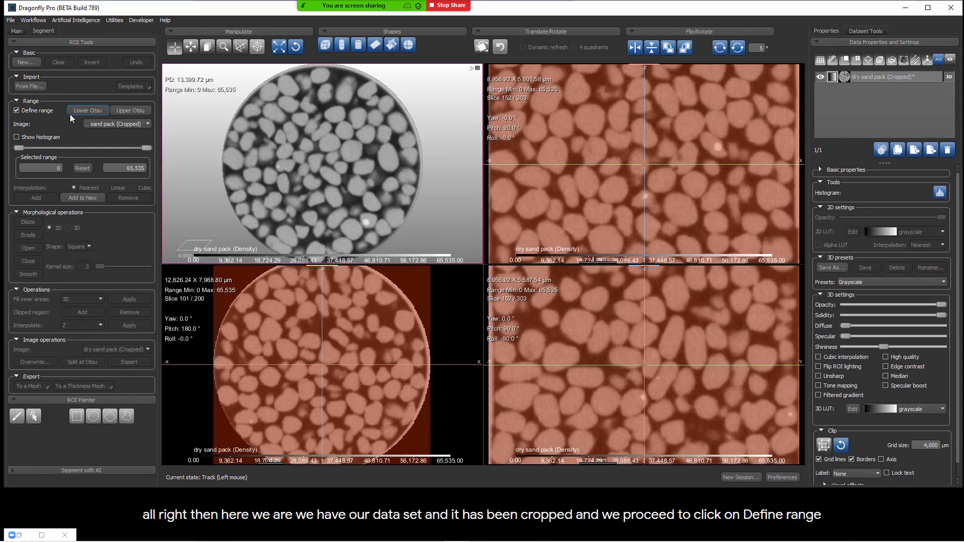
{"action": "left_click", "coordinate": [121, 110]}
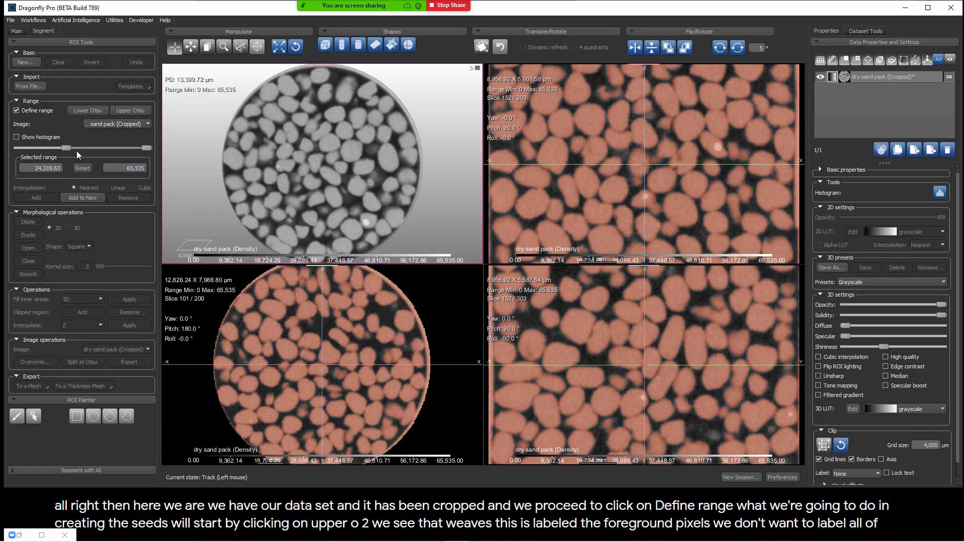
{"action": "left_click_drag", "start_coordinate": [66, 146], "coordinate": [101, 149]}
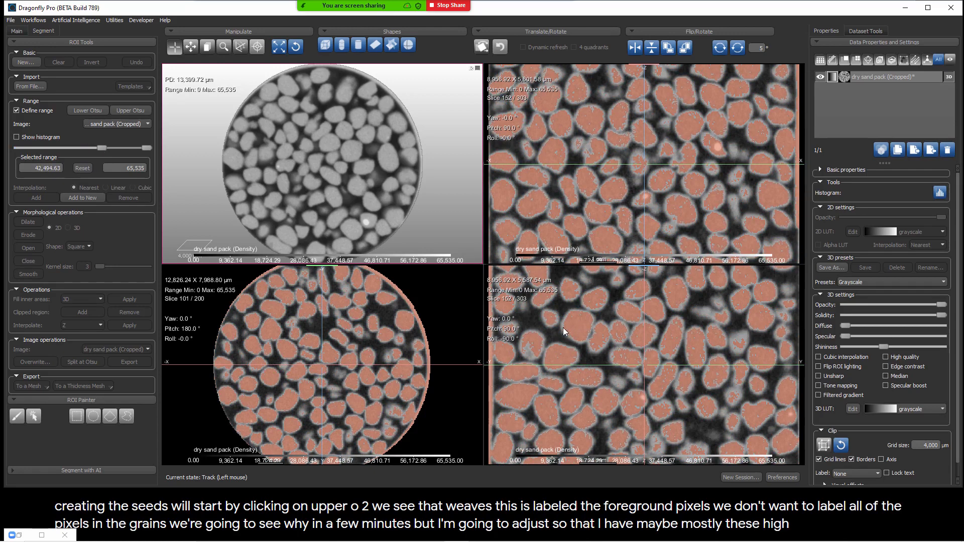
{"action": "left_click", "coordinate": [89, 198]}
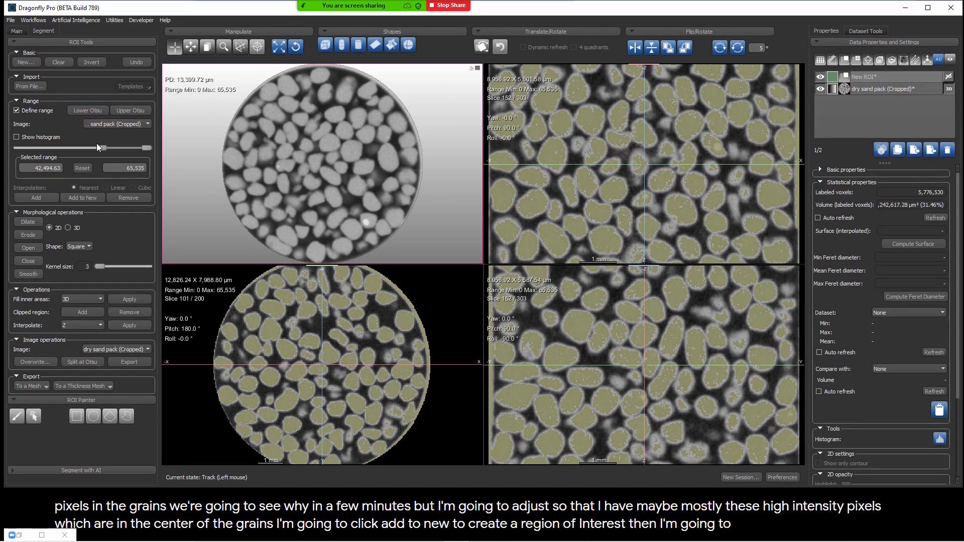
Step: Threshold the air pixels with Lower Otsu, reduce the upper limit to about 11,775.63, add the range to a new ROI, and stop defining the range
{"action": "left_click", "coordinate": [82, 169]}
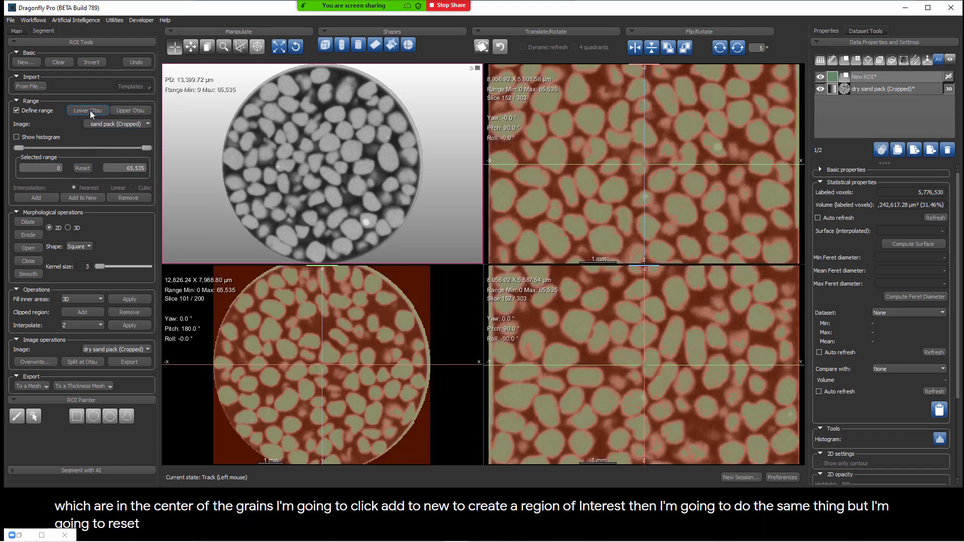
{"action": "left_click", "coordinate": [91, 110]}
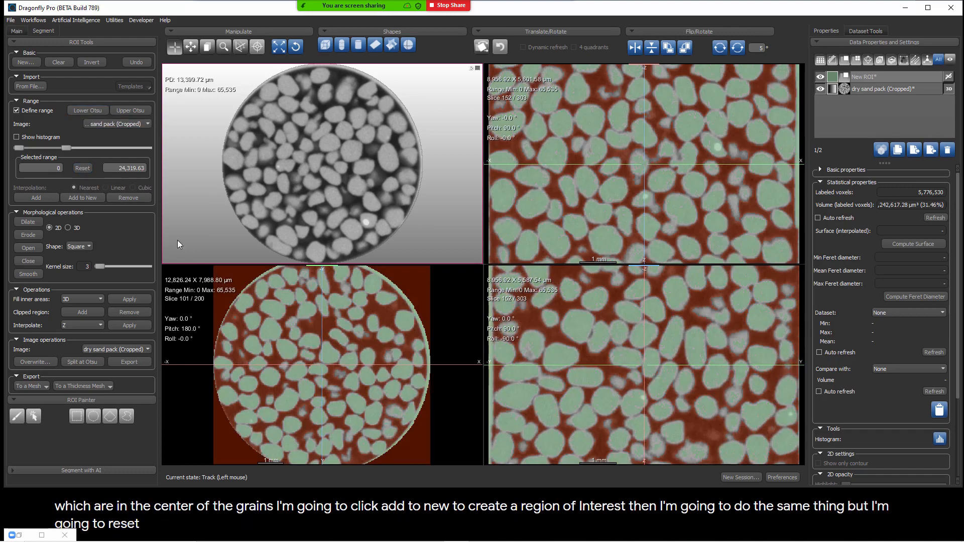
{"action": "left_click_drag", "start_coordinate": [66, 148], "coordinate": [44, 154]}
{"action": "left_click", "coordinate": [81, 198]}
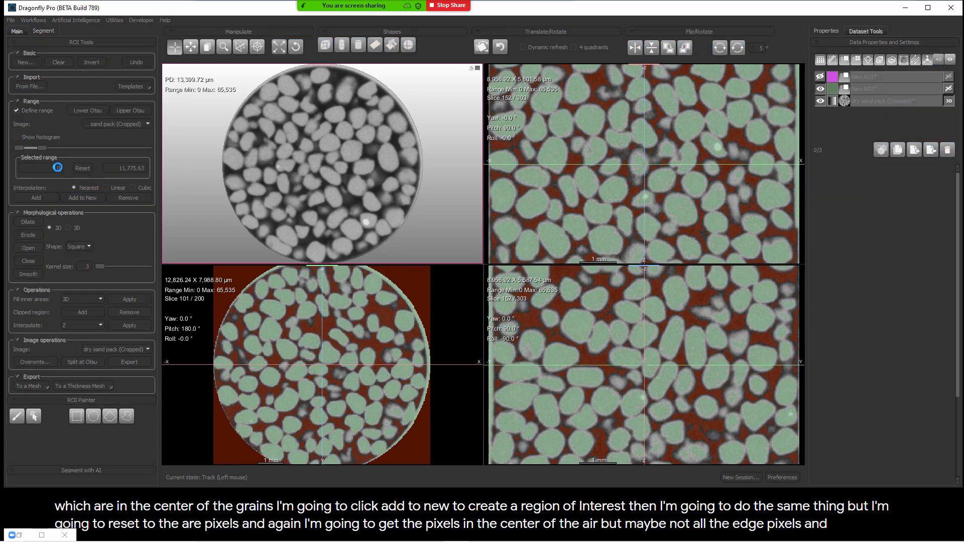
{"action": "left_click", "coordinate": [40, 109]}
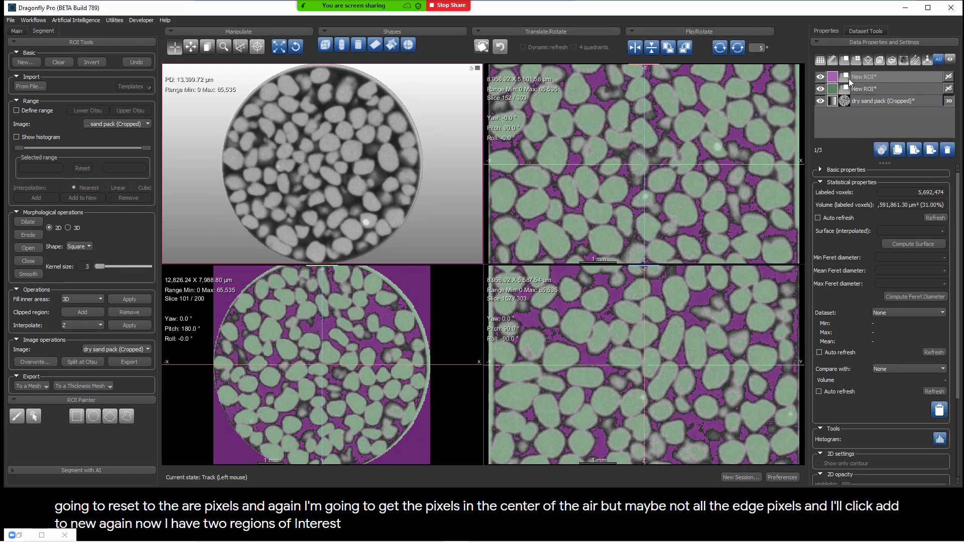
Step: Rename the purple air ROI as "background"
{"action": "double_click", "coordinate": [868, 77]}
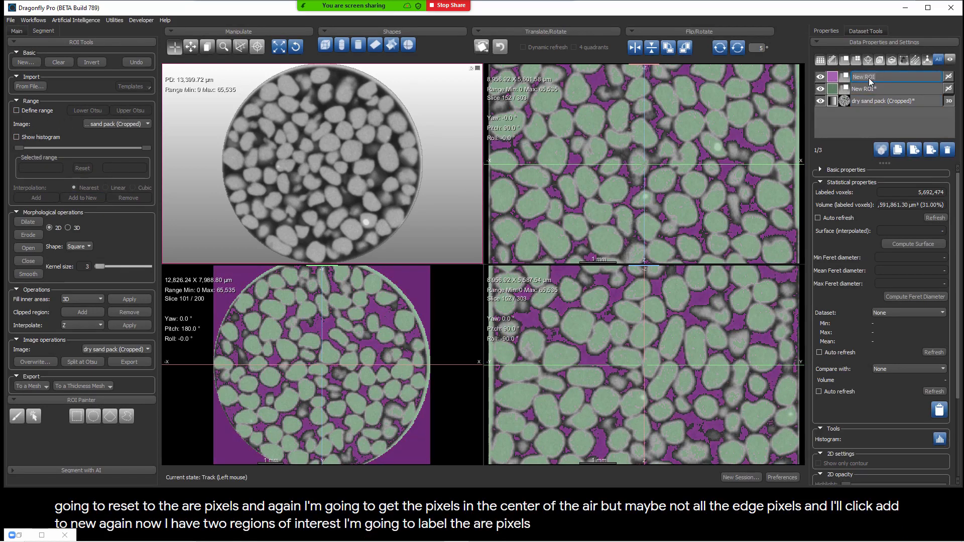
{"action": "type", "text": "bakc"}
{"action": "key", "text": "BackSpace"}
{"action": "key", "text": "BackSpace"}
{"action": "type", "text": "ckground*"}
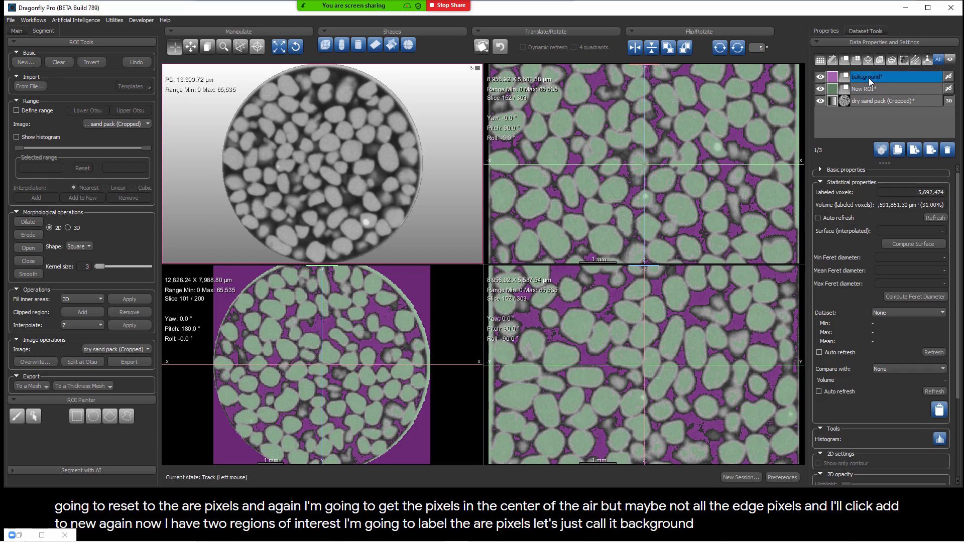
Step: Correct the spelling of the purple air ROI's name to "background"
{"action": "key", "text": "Return"}
{"action": "key", "text": "BackSpace"}
{"action": "key", "text": "BackSpace"}
{"action": "key", "text": "BackSpace"}
{"action": "key", "text": "BackSpace"}
{"action": "key", "text": "BackSpace"}
{"action": "key", "text": "BackSpace"}
{"action": "key", "text": "BackSpace"}
{"action": "key", "text": "BackSpace"}
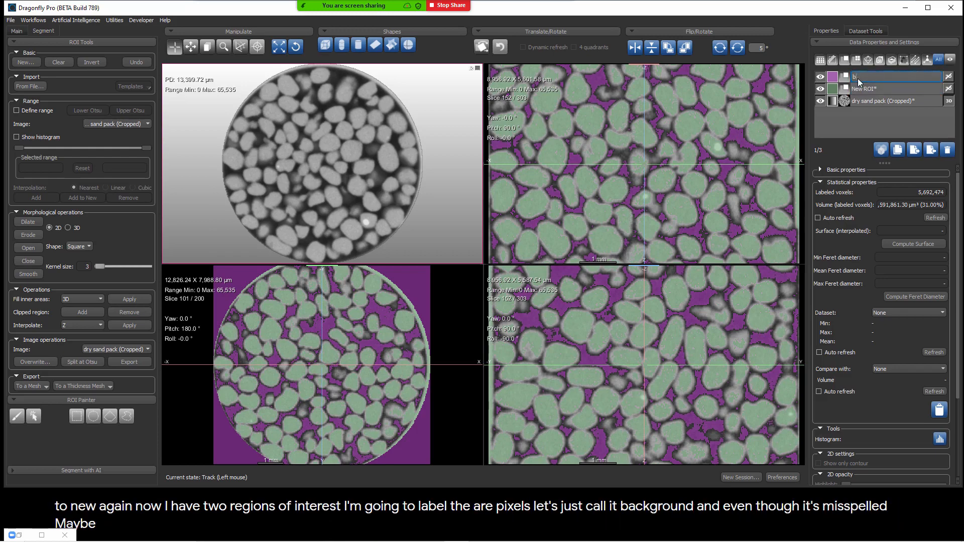
{"action": "type", "text": "ckground*"}
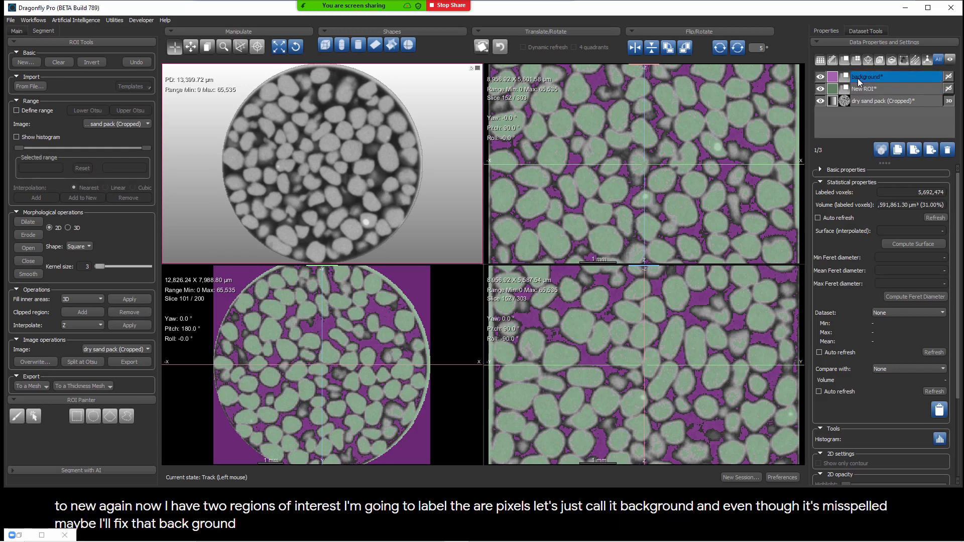
{"action": "key", "text": "Return"}
Step: Recolor the background ROI dark blue, using the basic color #00557f
{"action": "left_click", "coordinate": [832, 77]}
{"action": "left_click", "coordinate": [393, 180]}
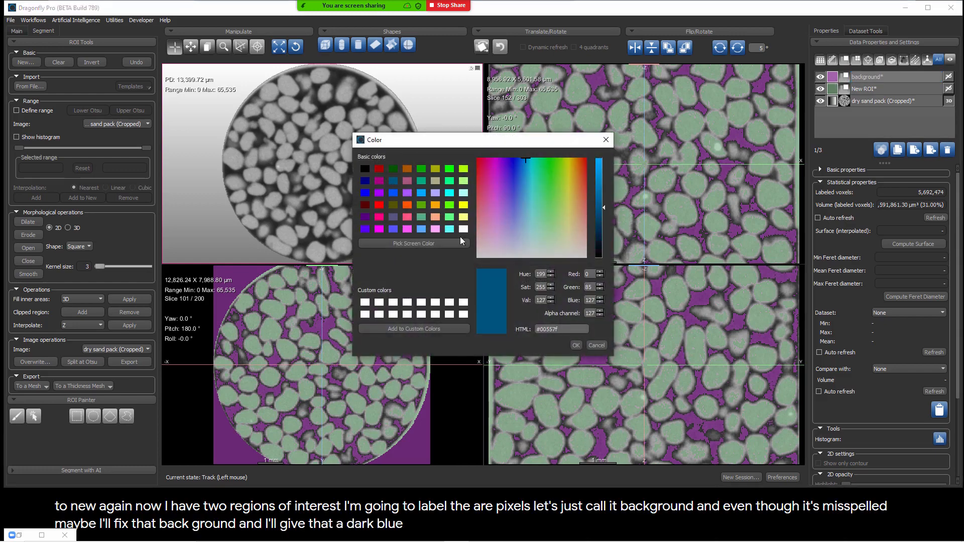
{"action": "left_click", "coordinate": [577, 345]}
Step: Rename the green ROI as "grains" and recolor it bright orange
{"action": "double_click", "coordinate": [860, 89]}
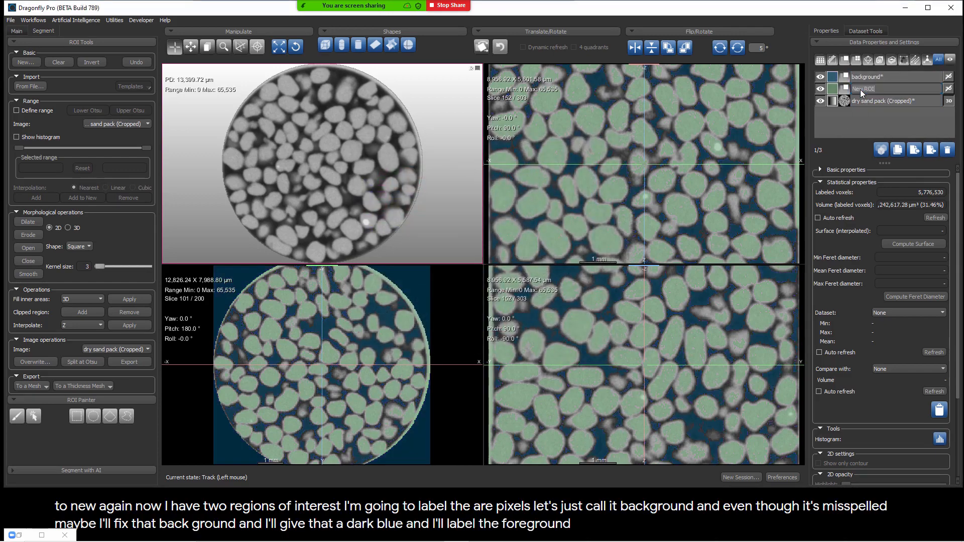
{"action": "type", "text": "grains"}
{"action": "key", "text": "Return"}
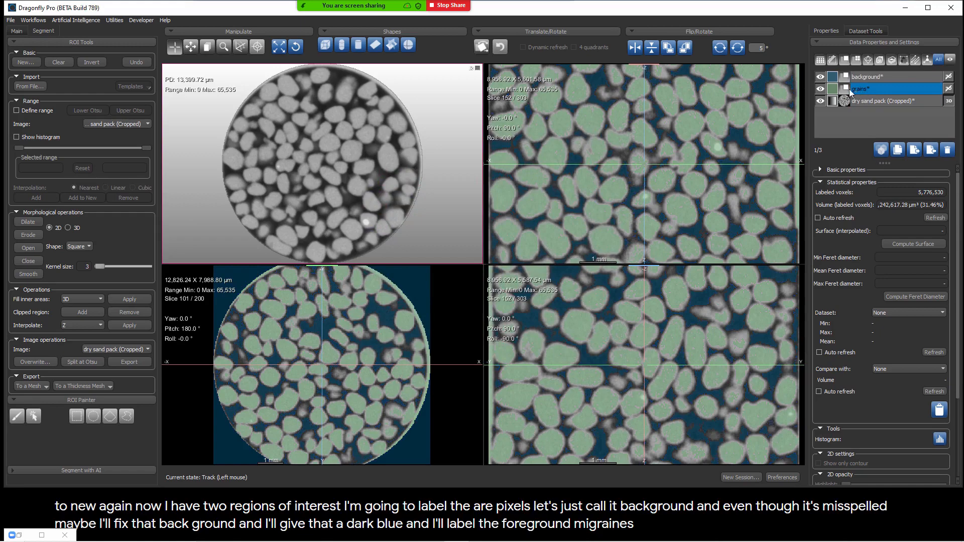
{"action": "left_click", "coordinate": [832, 89]}
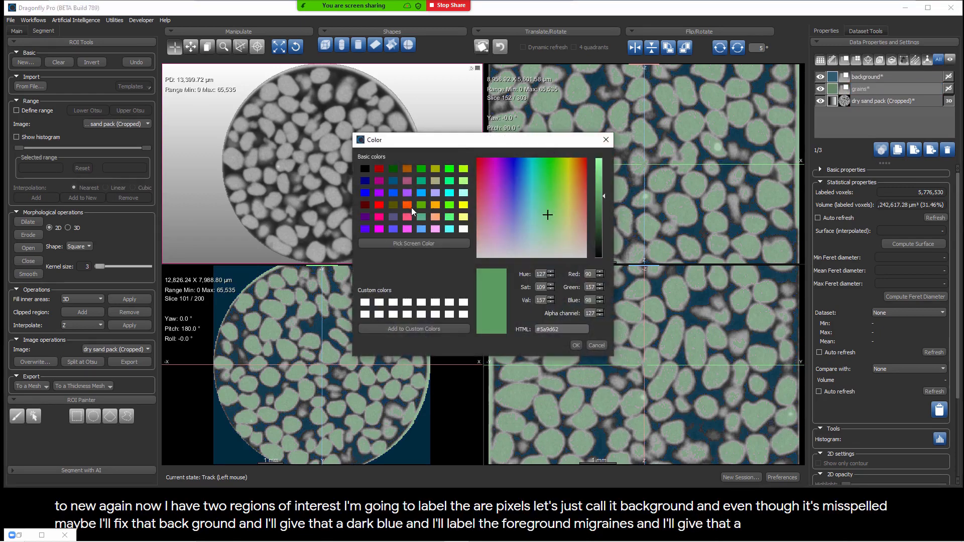
{"action": "left_click", "coordinate": [409, 206]}
{"action": "left_click", "coordinate": [576, 345]}
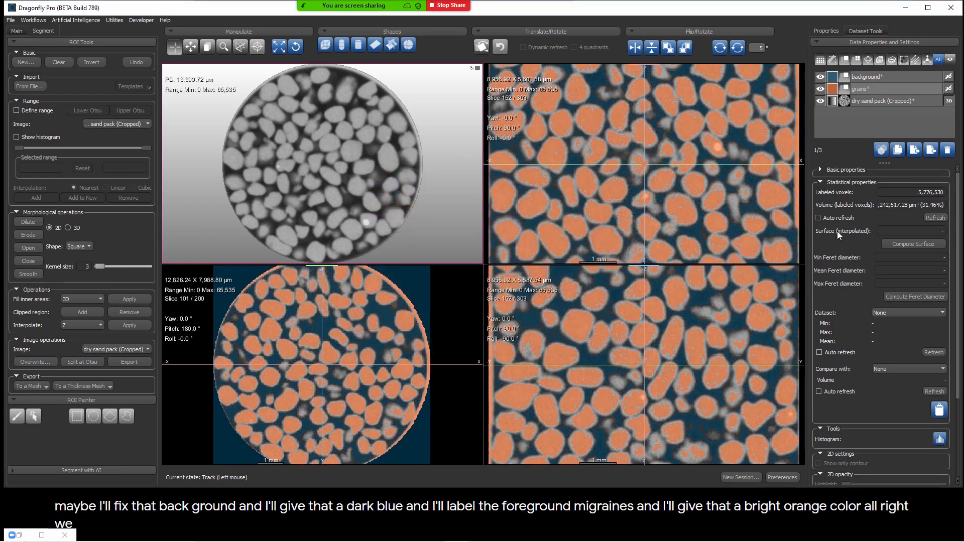
Step: Create a Multi-ROI from the background and grains ROIs
{"action": "left_click", "coordinate": [870, 125]}
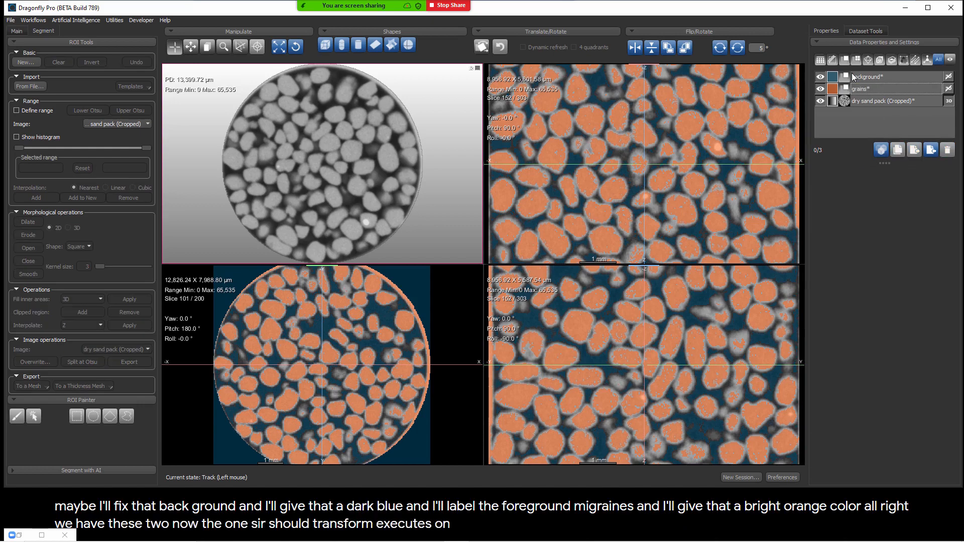
{"action": "left_click", "coordinate": [873, 89]}
{"action": "left_click", "coordinate": [873, 89], "text": "ctrl"}
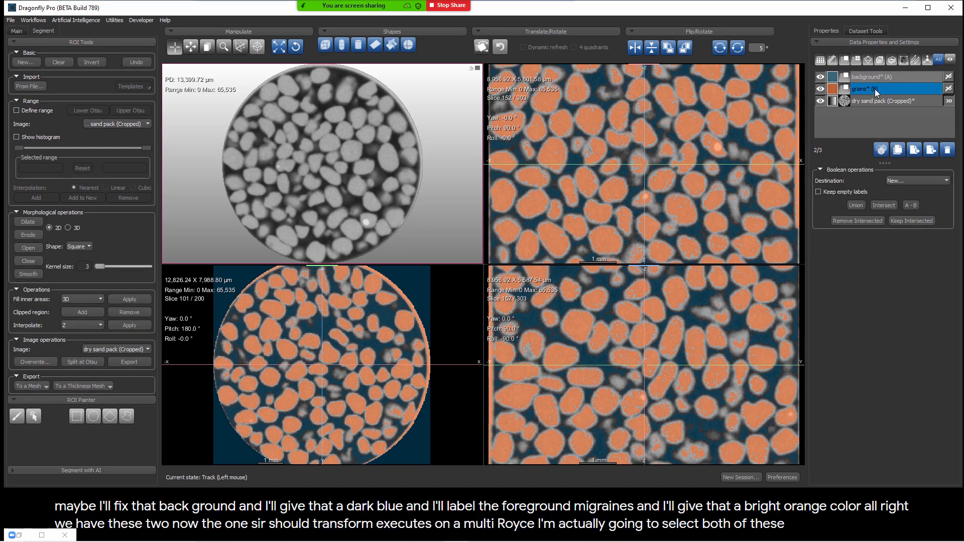
{"action": "right_click", "coordinate": [875, 90]}
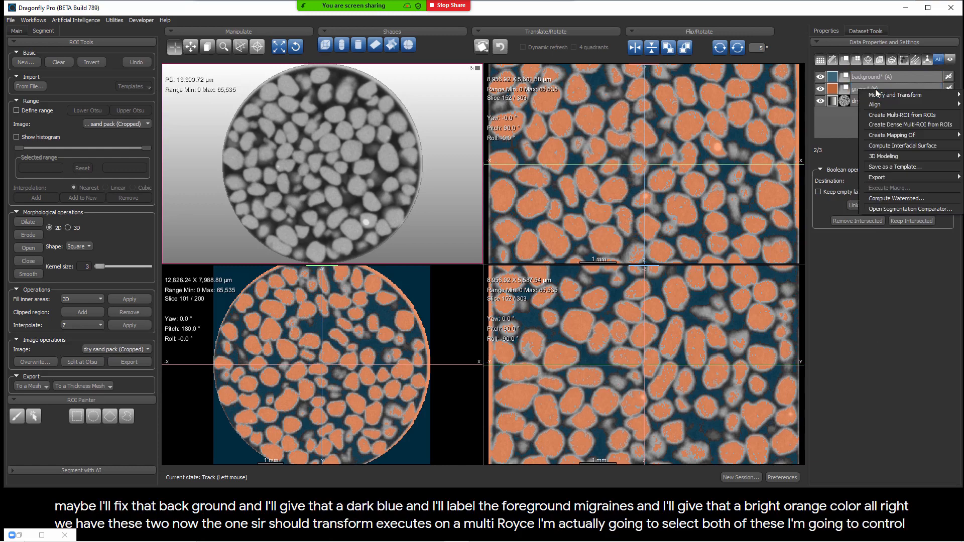
{"action": "left_click", "coordinate": [903, 116]}
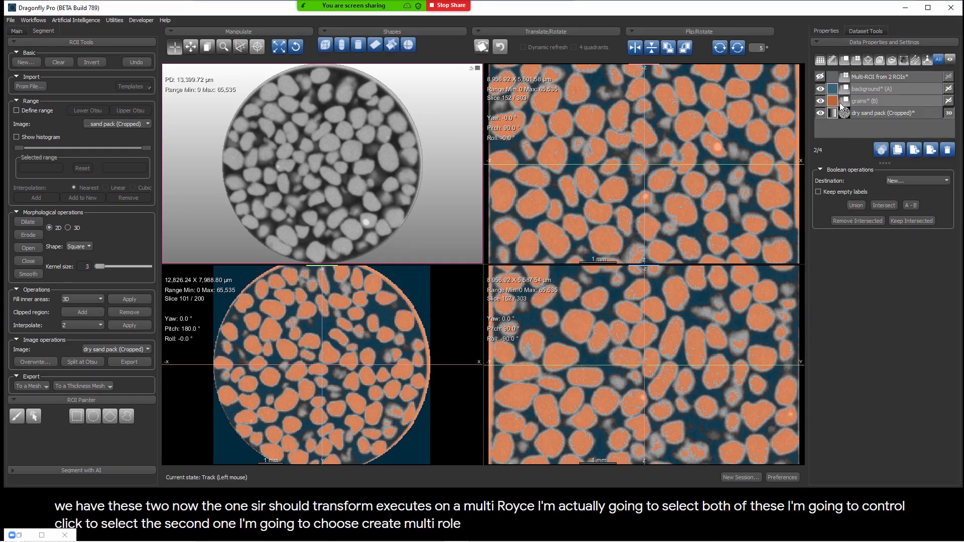
Step: Hide the separate background and grains ROIs, show the combined Multi-ROI, and select it to display its classes
{"action": "left_click", "coordinate": [821, 102]}
{"action": "left_click", "coordinate": [820, 89]}
{"action": "left_click", "coordinate": [820, 77]}
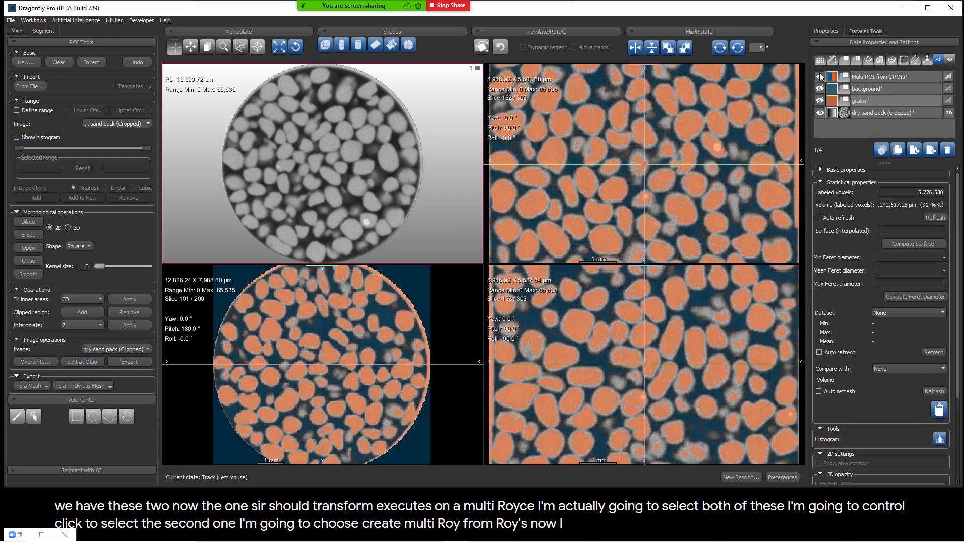
{"action": "left_click", "coordinate": [890, 75]}
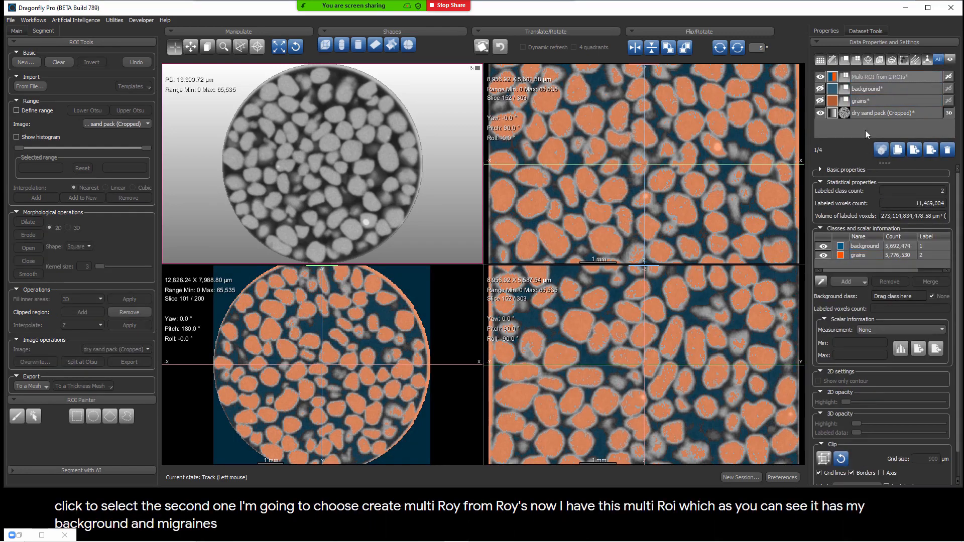
{"action": "left_click", "coordinate": [863, 79]}
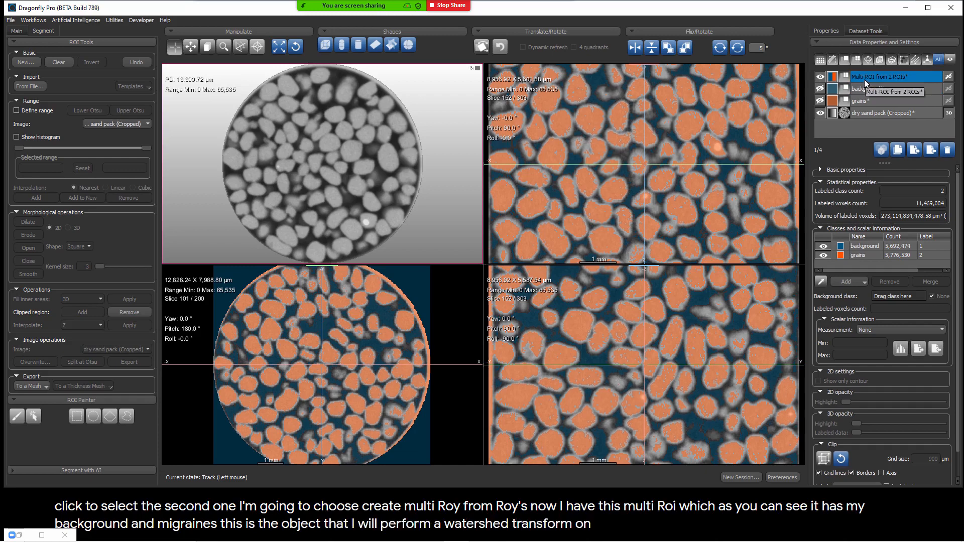
Step: Apply a 3D Sobel filter to the dry sand pack (Cropped) image as a new dataset, and close image processing
{"action": "left_click", "coordinate": [861, 113]}
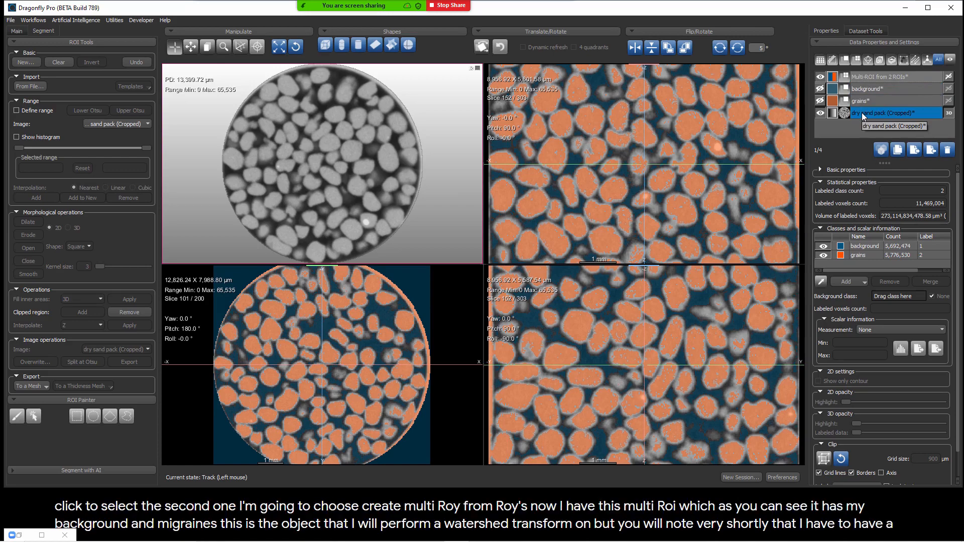
{"action": "left_click", "coordinate": [871, 113]}
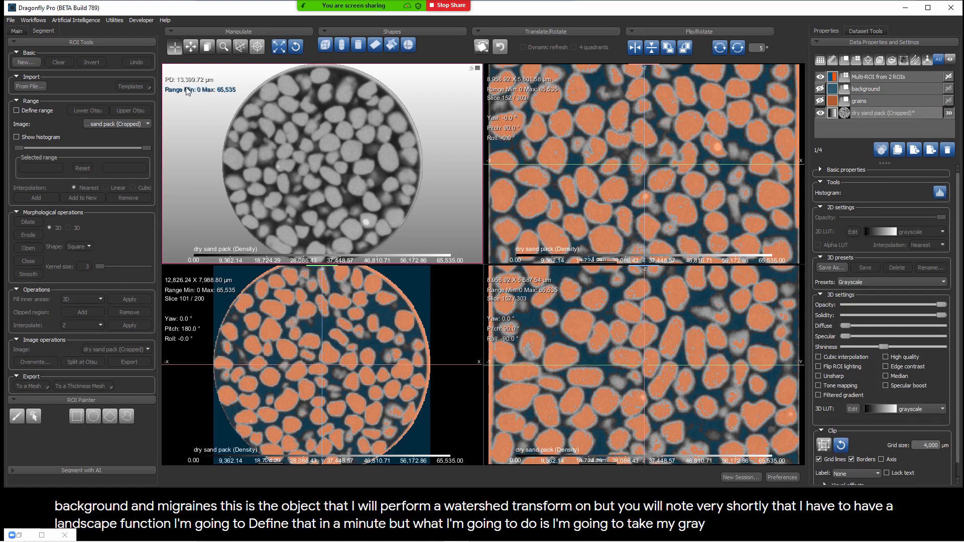
{"action": "left_click", "coordinate": [32, 21]}
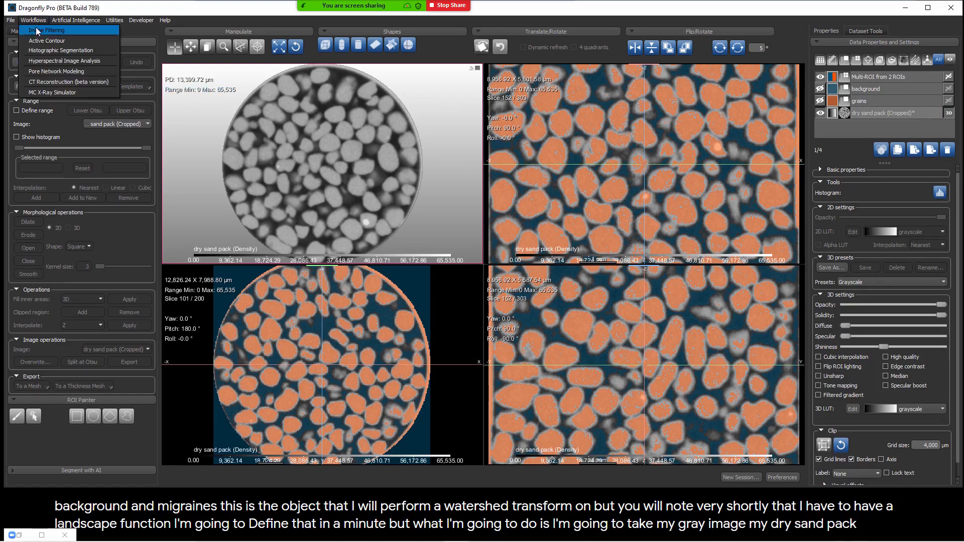
{"action": "left_click", "coordinate": [37, 29]}
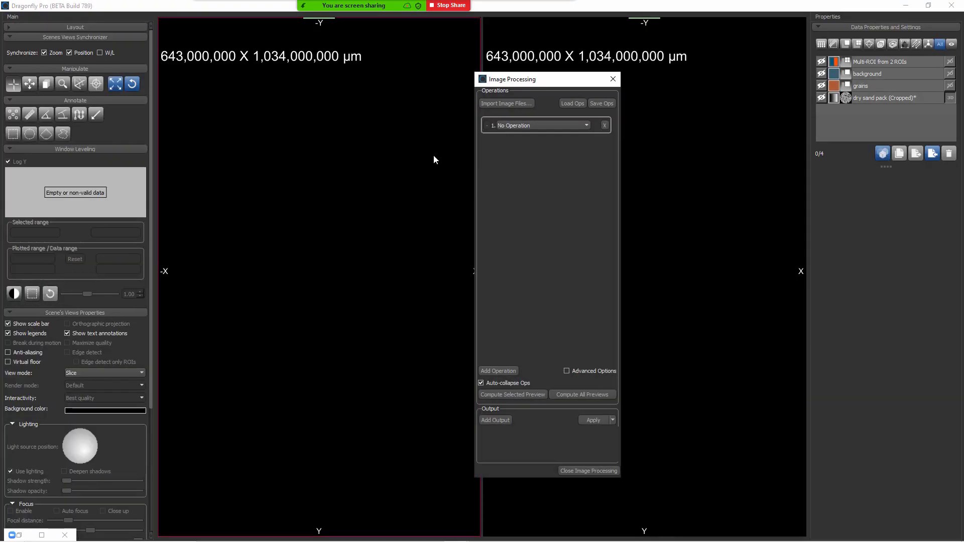
{"action": "left_click", "coordinate": [521, 126]}
{"action": "scroll", "coordinate": [524, 141], "scroll_direction": "down", "scroll_amount": 5}
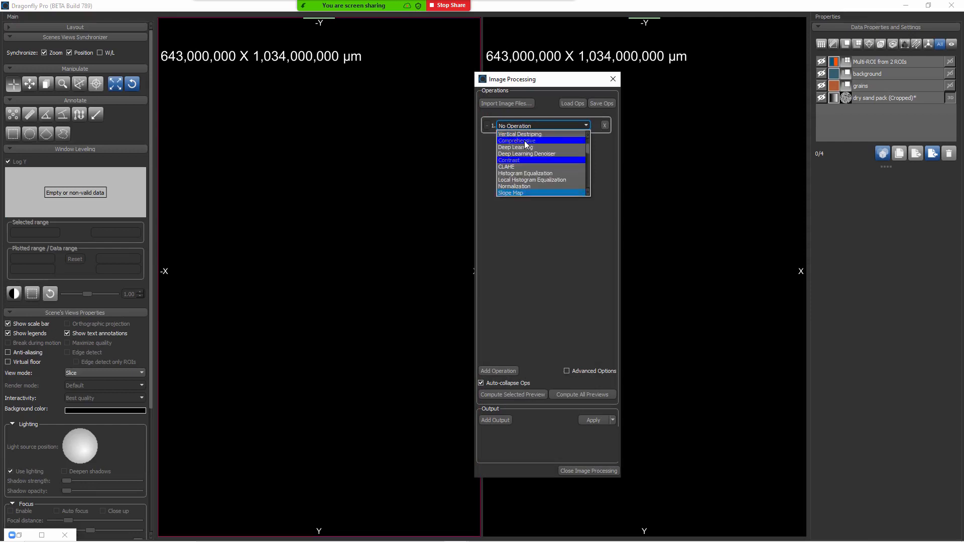
{"action": "key", "text": "Return"}
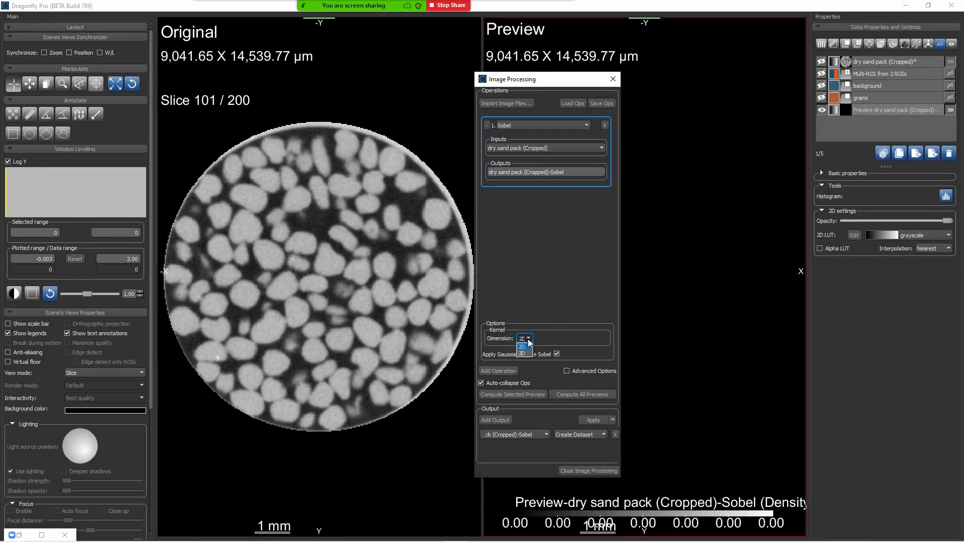
{"action": "left_click", "coordinate": [593, 420]}
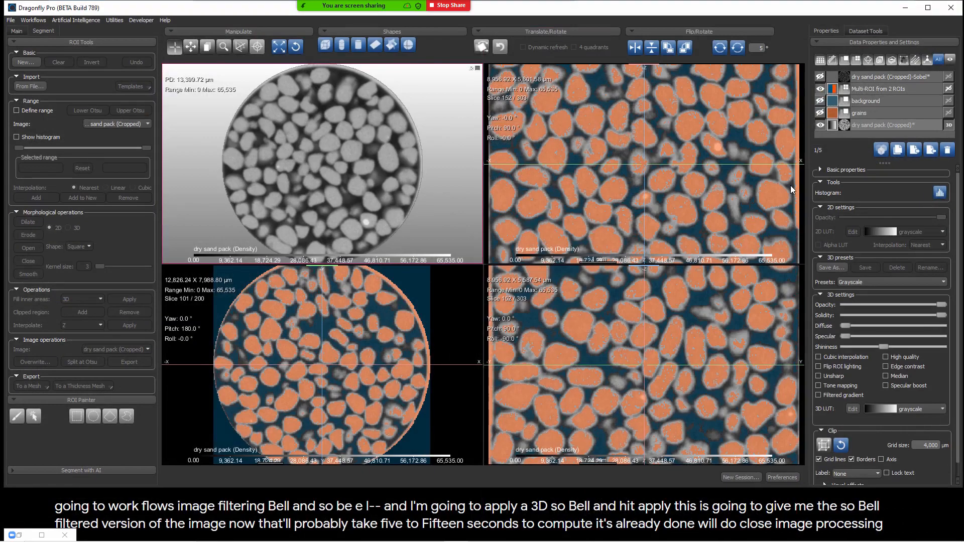
Step: Hide the Multi-ROI and toggle the Sobel dataset on and off to compare the edge map with the original grains
{"action": "left_click", "coordinate": [820, 77]}
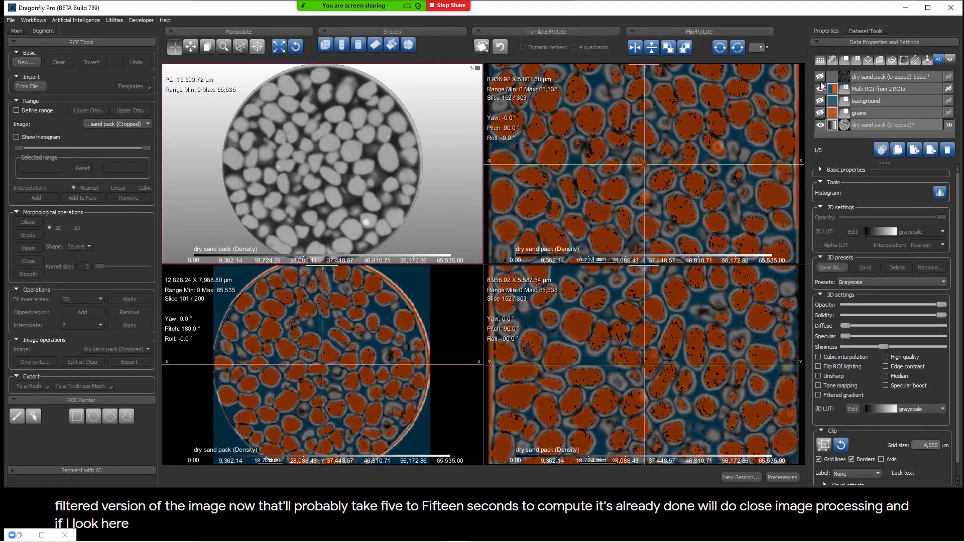
{"action": "left_click", "coordinate": [820, 89]}
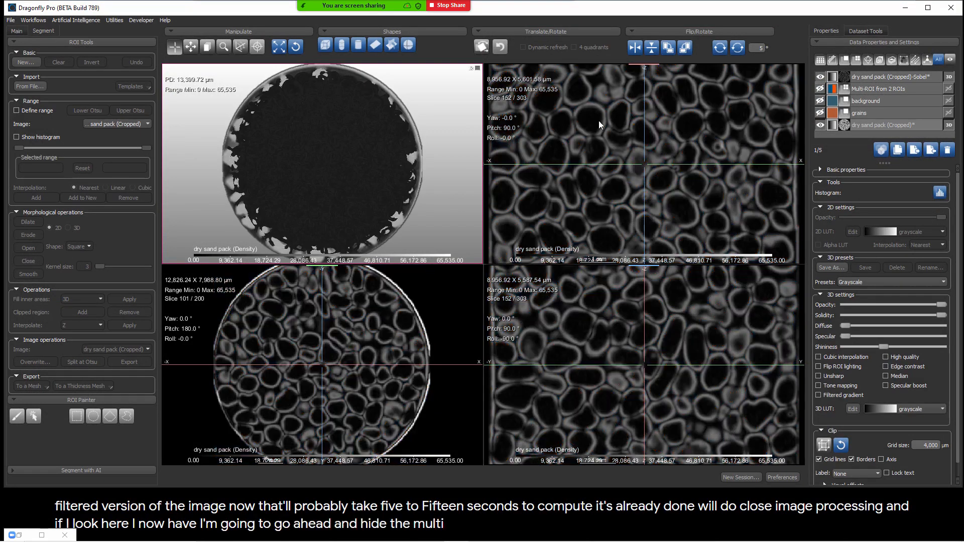
{"action": "left_click", "coordinate": [822, 76]}
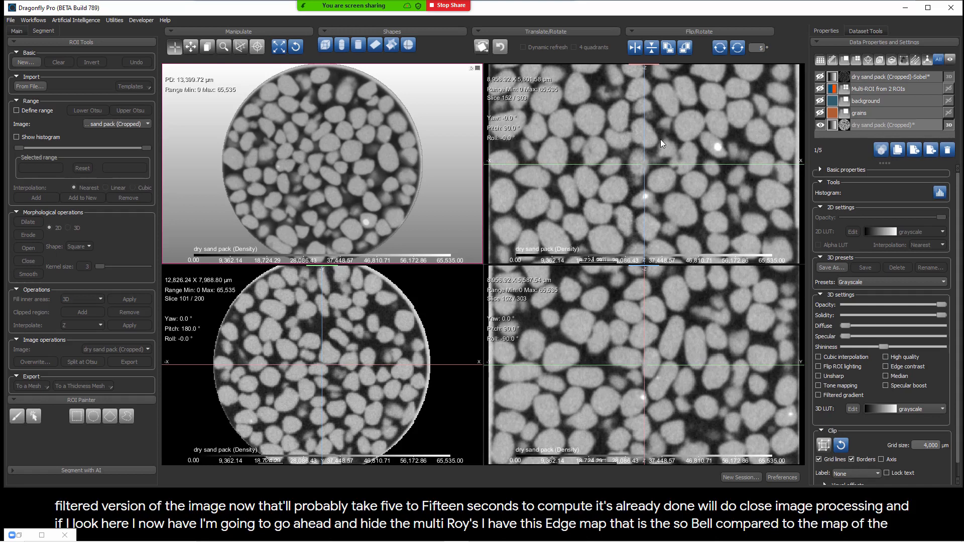
Step: Switch to the web browser and open the one-dimensional watershed transform diagram from the "watershed transform" image results
{"action": "key", "text": "alt+Tab"}
{"action": "key", "text": "alt+Tab"}
{"action": "key", "text": "alt+Tab"}
{"action": "key", "text": "alt+Tab"}
{"action": "key", "text": "alt+Tab"}
{"action": "key", "text": "alt+Tab"}
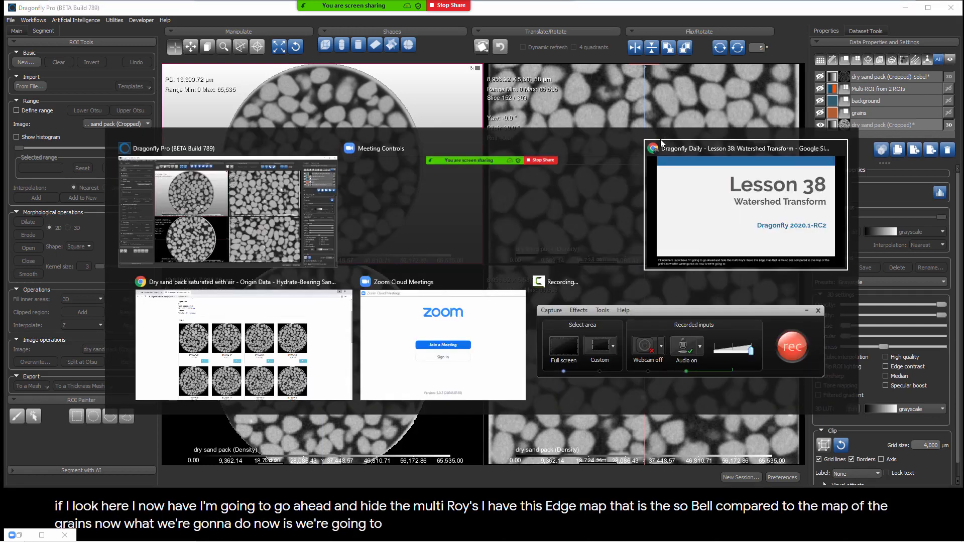
{"action": "key", "text": "alt+Tab"}
{"action": "key", "text": "alt+Tab"}
{"action": "key", "text": "alt+Tab"}
{"action": "key", "text": "alt+Tab"}
{"action": "key", "text": "alt+Tab"}
{"action": "key", "text": "alt+Tab"}
{"action": "key", "text": "alt+Tab"}
{"action": "key", "text": "alt+Tab"}
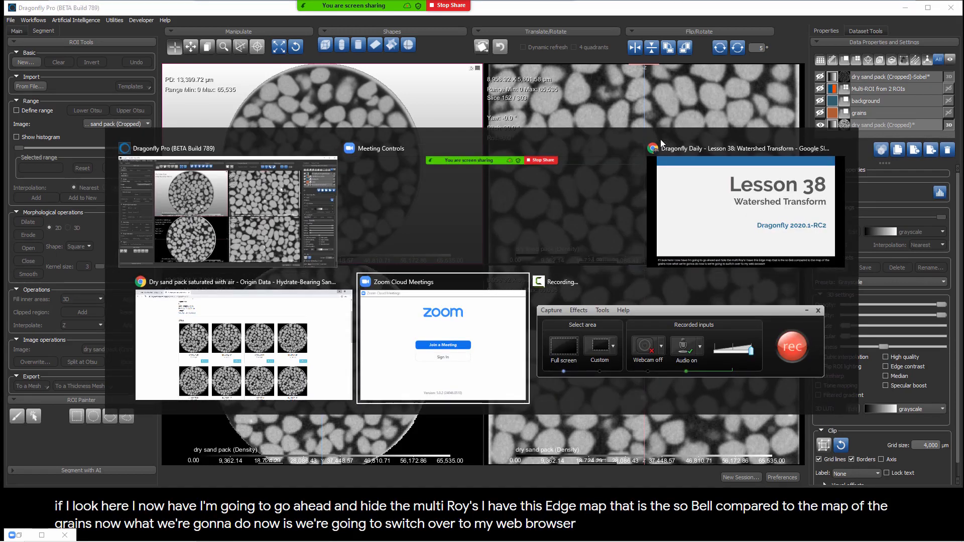
{"action": "key", "text": "alt+Tab"}
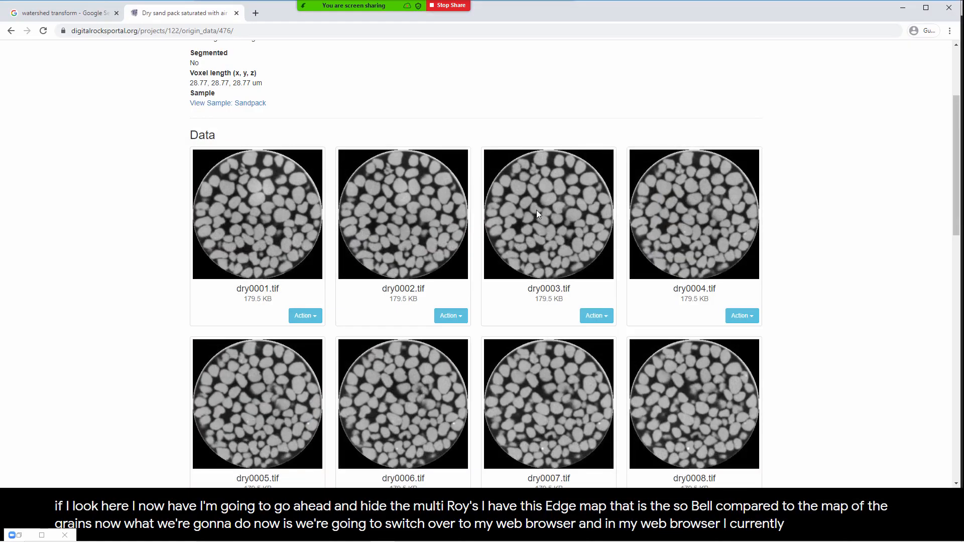
{"action": "left_click", "coordinate": [78, 13]}
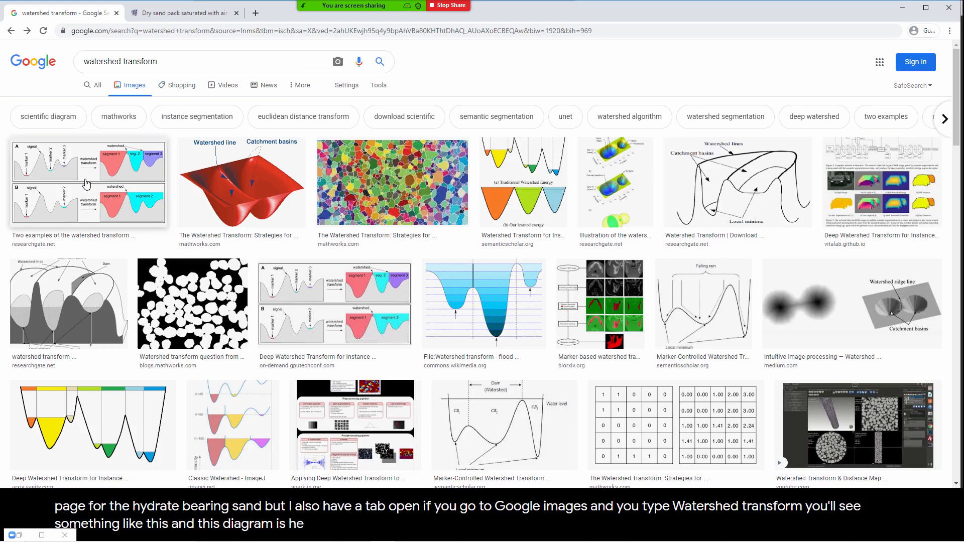
{"action": "left_click", "coordinate": [73, 204]}
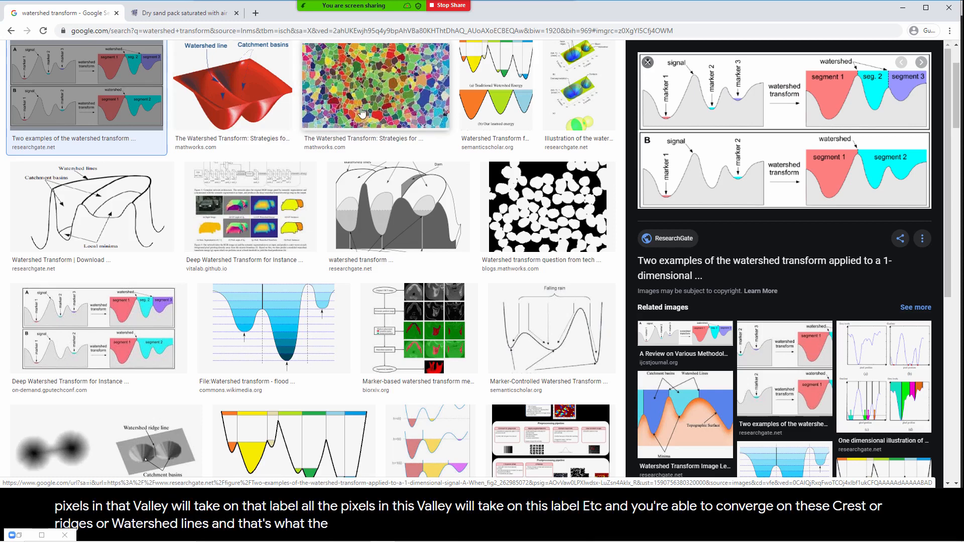
Step: Switch back to Dragonfly Pro and show the Sobel edge map of the sand pack
{"action": "key", "text": "alt+Tab"}
{"action": "key", "text": "Tab"}
{"action": "key", "text": "Tab"}
{"action": "key", "text": "Tab"}
{"action": "key", "text": "Tab"}
{"action": "key", "text": "Tab"}
{"action": "key", "text": "Tab"}
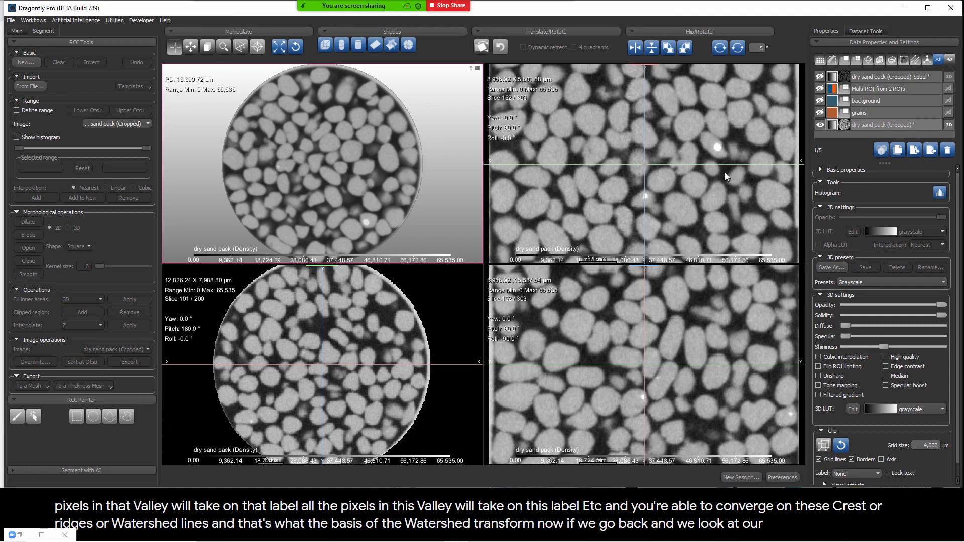
{"action": "left_click", "coordinate": [820, 76]}
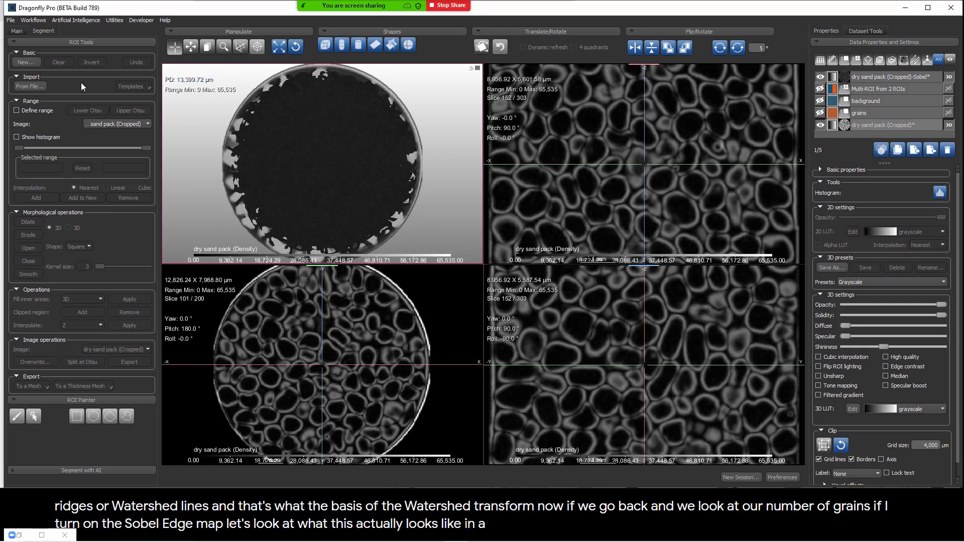
Step: Draw a ruler about 1,254 µm long across a single grain in the YZ slice of the Sobel edge map, and maximize that view
{"action": "left_click", "coordinate": [17, 31]}
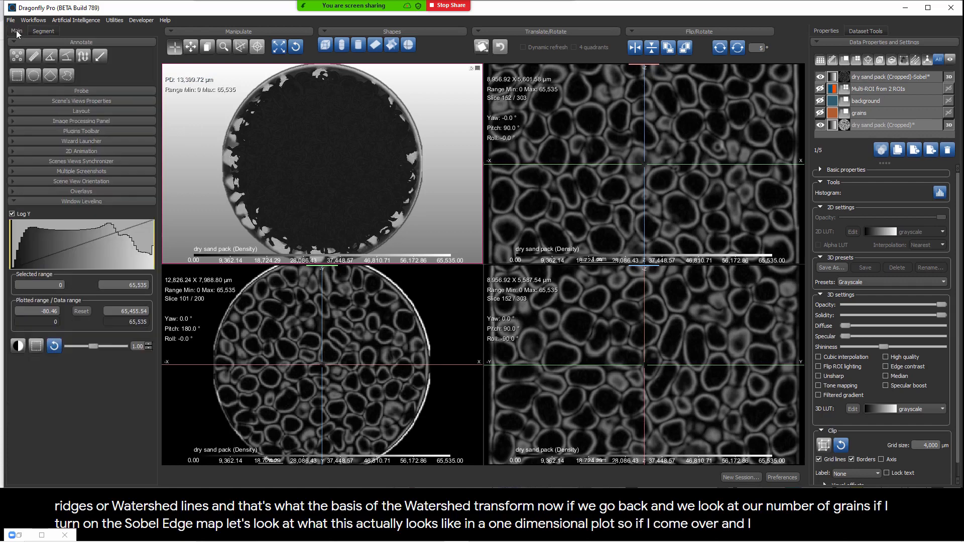
{"action": "left_click", "coordinate": [29, 58]}
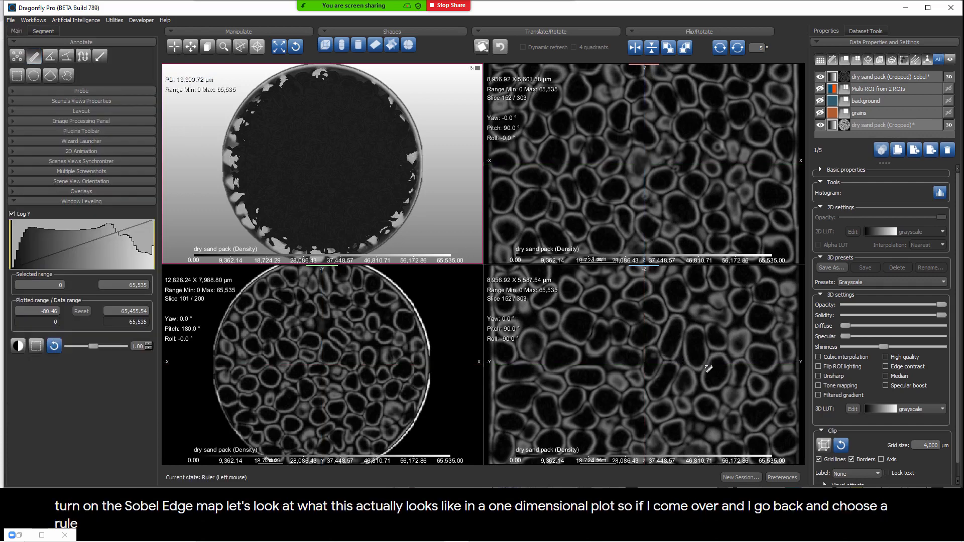
{"action": "left_click_drag", "start_coordinate": [700, 360], "coordinate": [743, 373]}
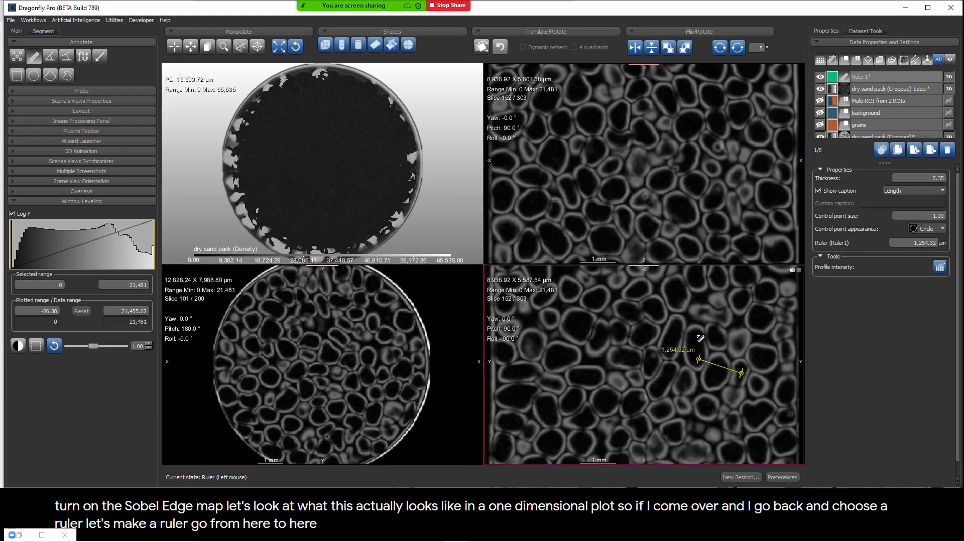
{"action": "left_click", "coordinate": [191, 47]}
{"action": "double_click", "coordinate": [639, 309]}
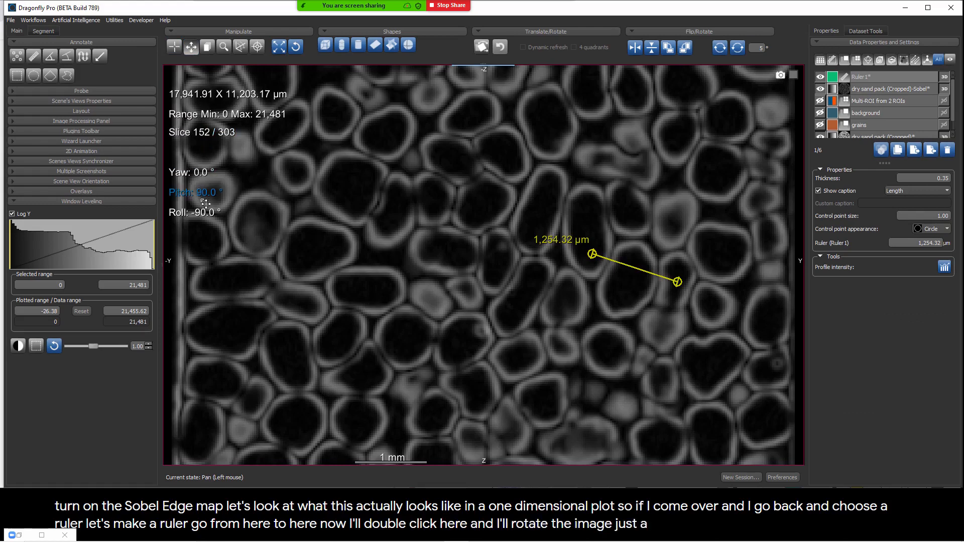
Step: Rotate the maximized Sobel slice to a yaw of about 18.6° so the ruler lies level, and plot the ruler's intensity profile
{"action": "left_click_drag", "start_coordinate": [207, 215], "coordinate": [215, 255]}
{"action": "left_click_drag", "start_coordinate": [648, 259], "coordinate": [511, 193]}
{"action": "right_click_drag", "start_coordinate": [512, 194], "coordinate": [535, 358]}
{"action": "left_click_drag", "start_coordinate": [544, 284], "coordinate": [570, 314]}
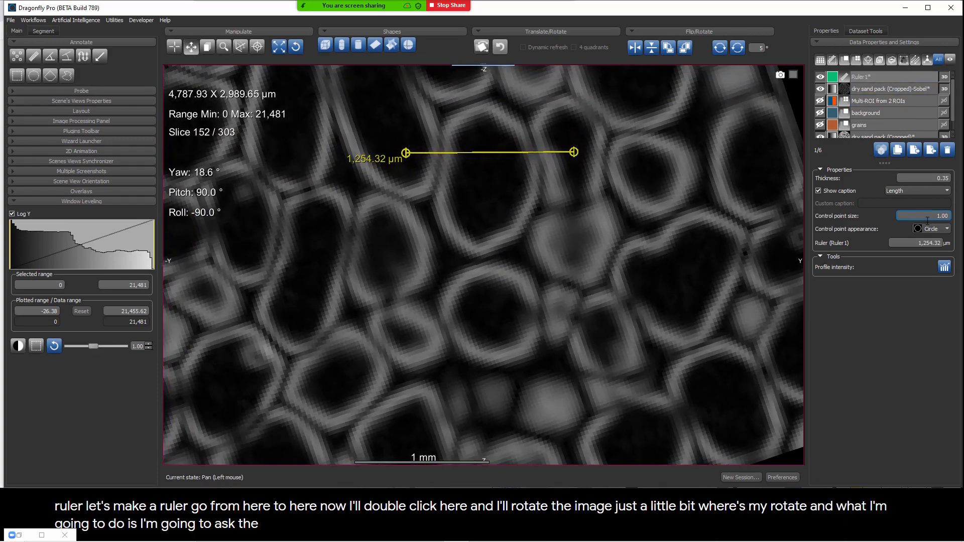
{"action": "left_click", "coordinate": [944, 267]}
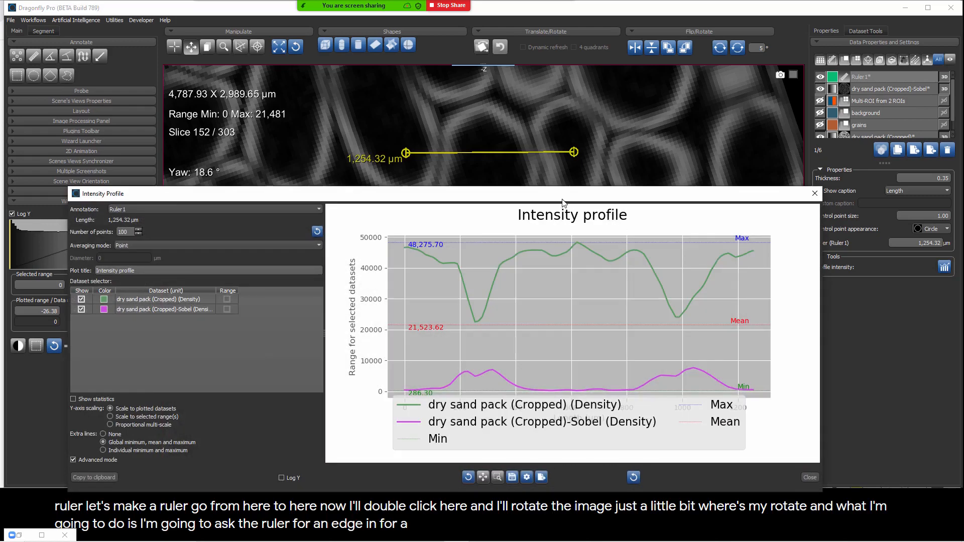
Step: Place the intensity profile window beneath the ruler and scale the slice so the ruler roughly matches the plot's width
{"action": "left_click_drag", "start_coordinate": [562, 202], "coordinate": [485, 189]}
{"action": "right_click_drag", "start_coordinate": [489, 95], "coordinate": [513, 176]}
{"action": "left_click_drag", "start_coordinate": [511, 168], "coordinate": [506, 92]}
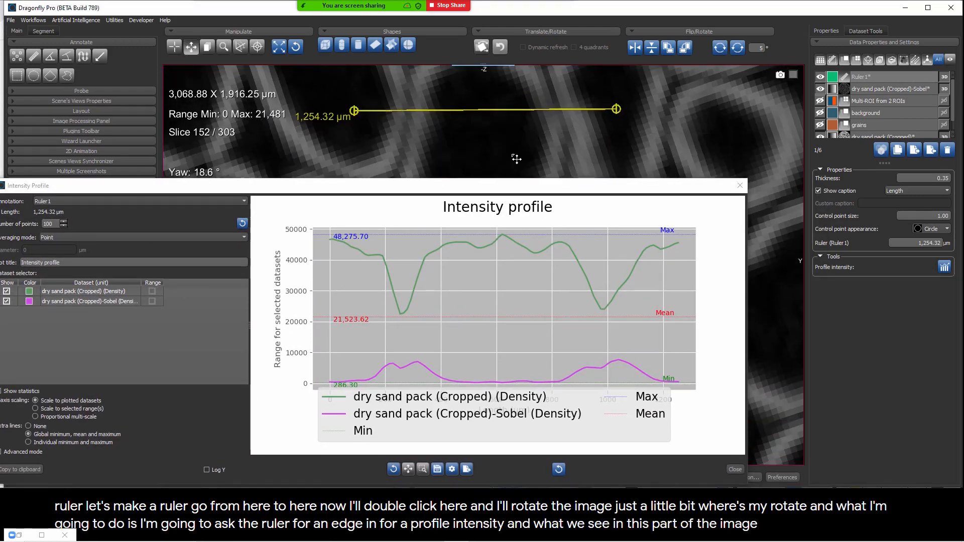
{"action": "right_click_drag", "start_coordinate": [504, 112], "coordinate": [507, 180]}
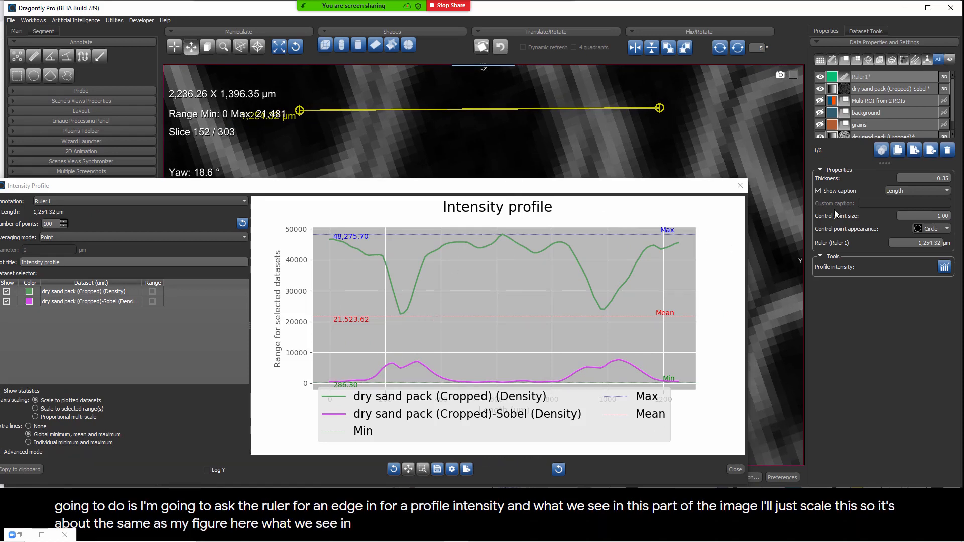
Step: Toggle the Sobel dataset off and on to compare both images along the ruler with their profile curves, and close the intensity profile
{"action": "left_click", "coordinate": [821, 89]}
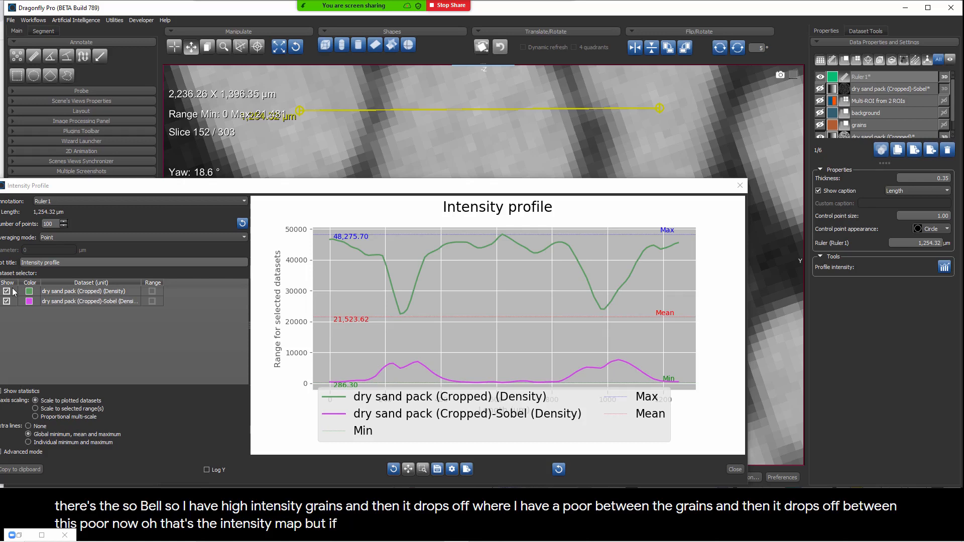
{"action": "left_click", "coordinate": [820, 89]}
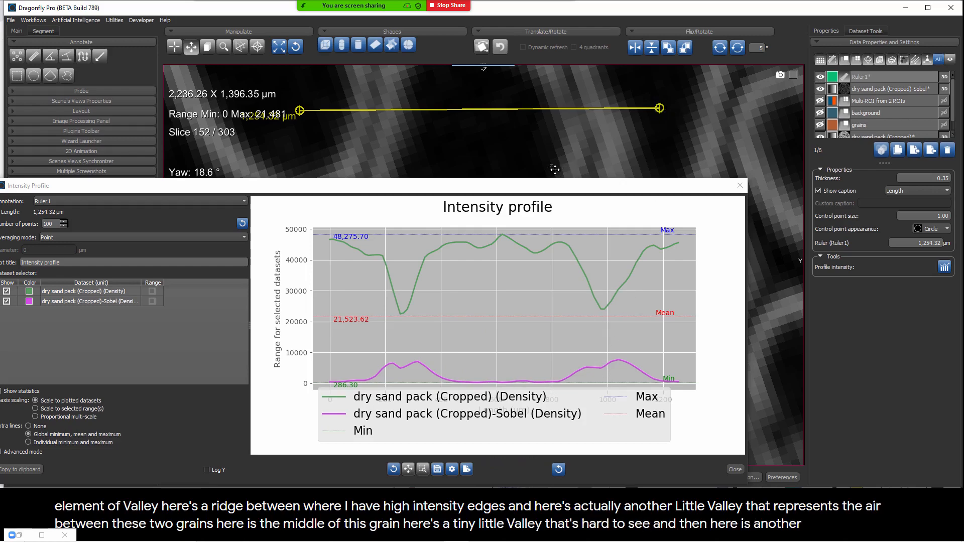
{"action": "scroll", "coordinate": [528, 164], "scroll_direction": "down", "scroll_amount": 4}
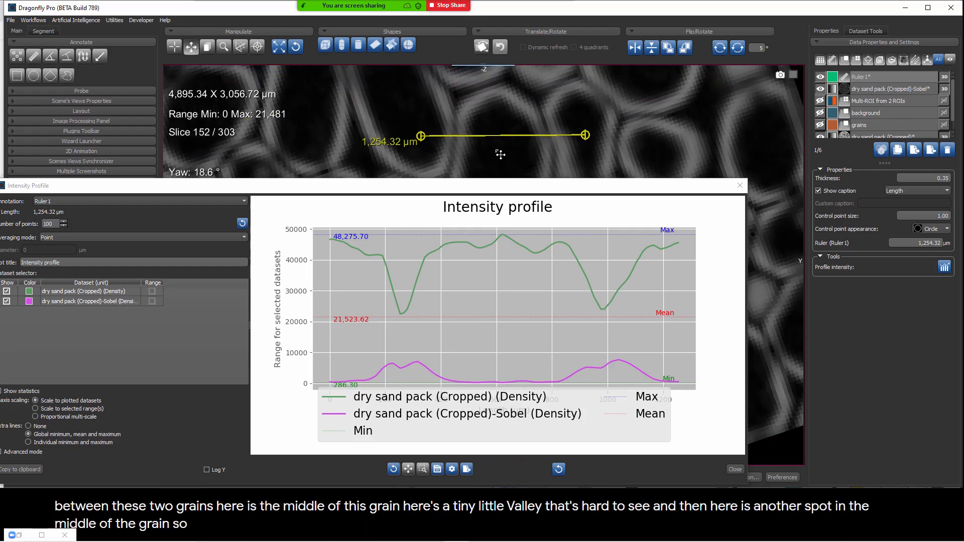
{"action": "scroll", "coordinate": [500, 154], "scroll_direction": "down", "scroll_amount": 5}
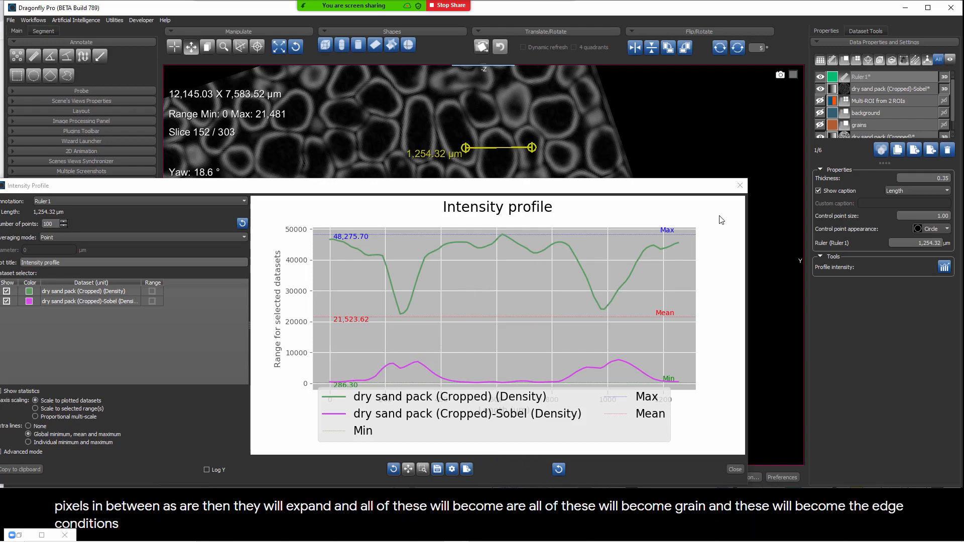
{"action": "left_click", "coordinate": [740, 186]}
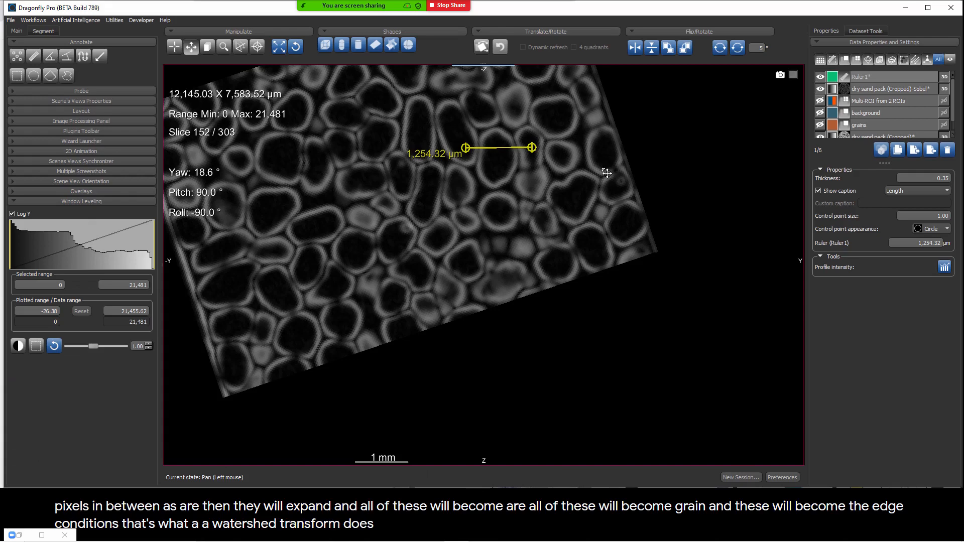
Step: Show the background/grains Multi-ROI and run a watershed transform on it with dry sand pack (Cropped)-Sobel as the landscape and no mask
{"action": "left_click", "coordinate": [820, 101]}
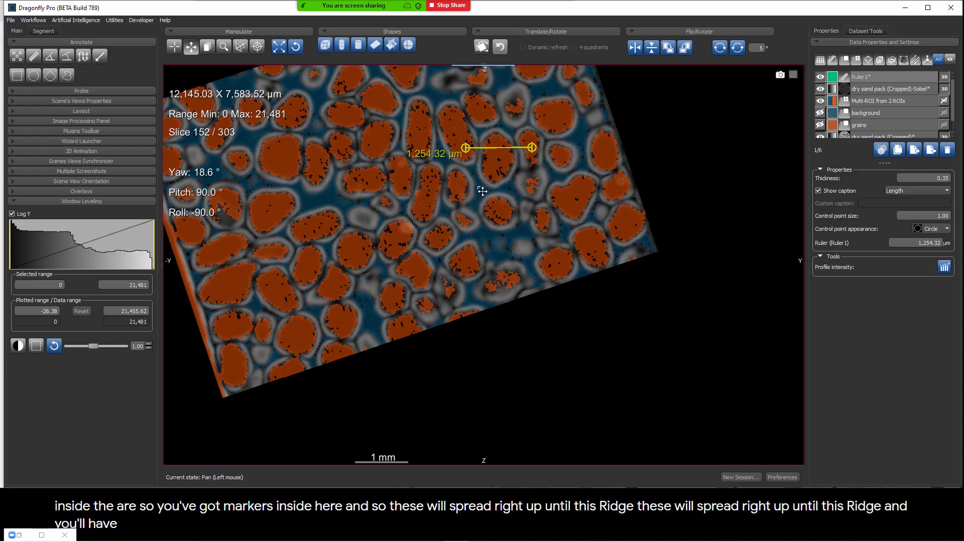
{"action": "right_click", "coordinate": [869, 102]}
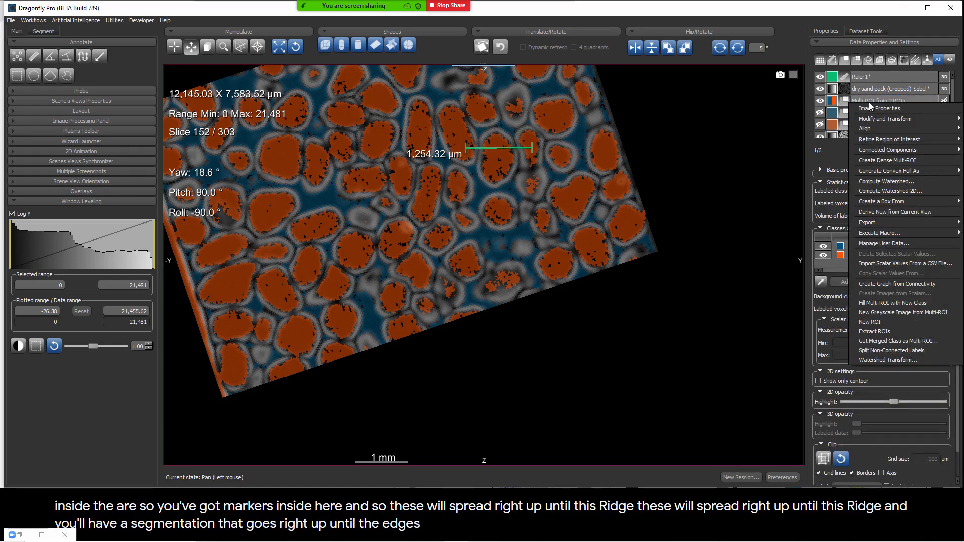
{"action": "left_click", "coordinate": [890, 360]}
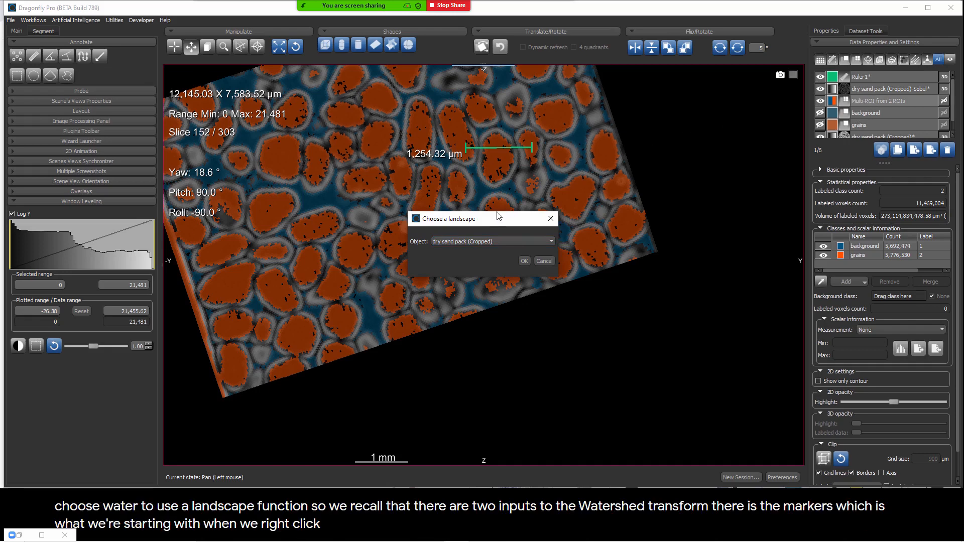
{"action": "left_click", "coordinate": [467, 242]}
{"action": "left_click", "coordinate": [465, 256]}
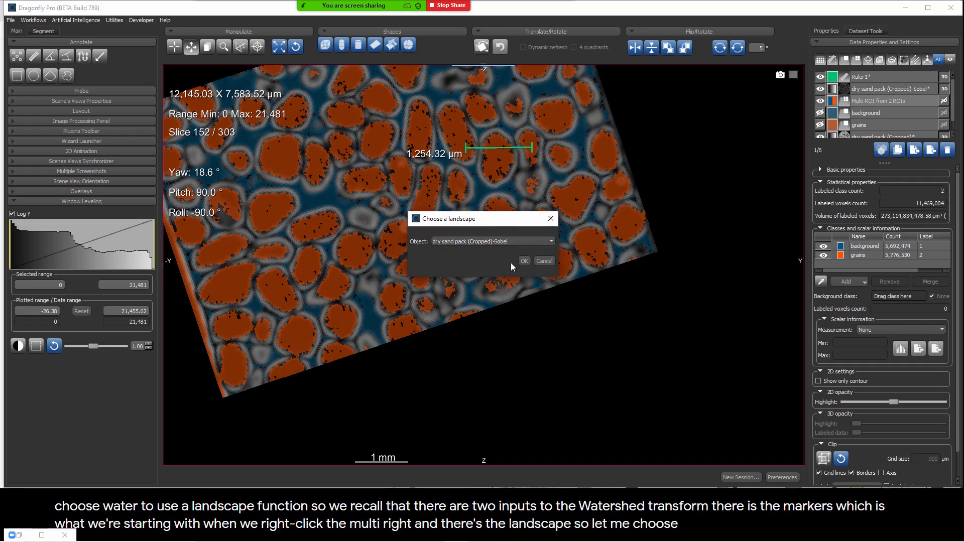
{"action": "left_click", "coordinate": [524, 262]}
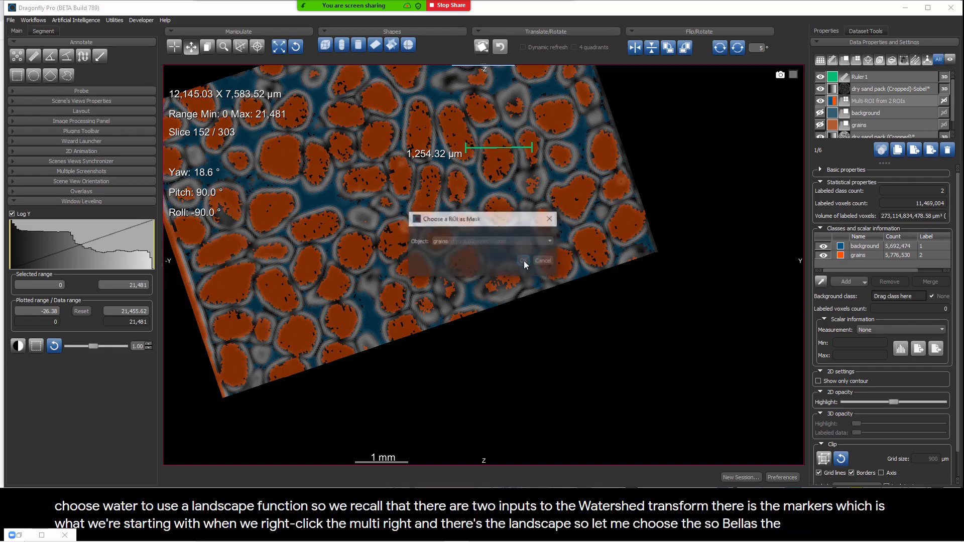
{"action": "left_click", "coordinate": [504, 241]}
{"action": "left_click", "coordinate": [484, 251]}
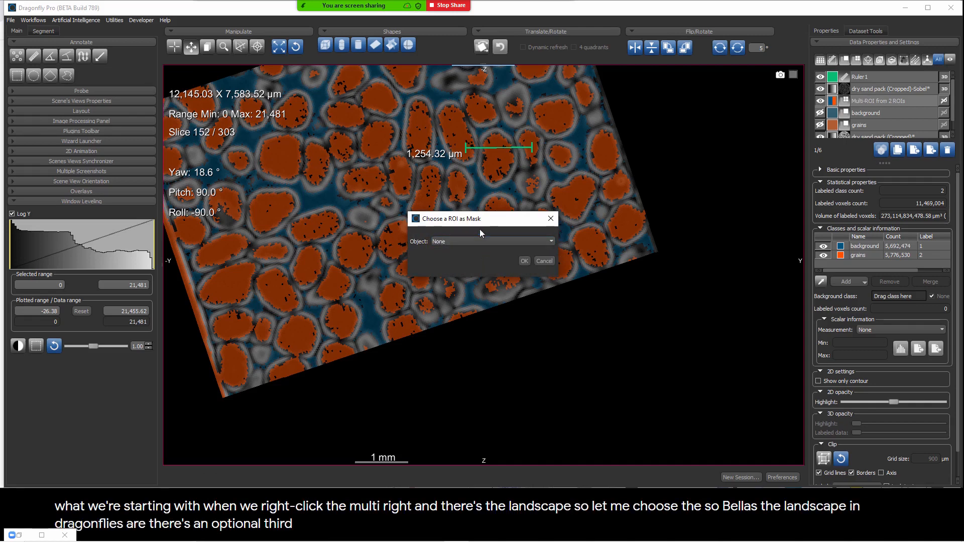
{"action": "left_click", "coordinate": [525, 261]}
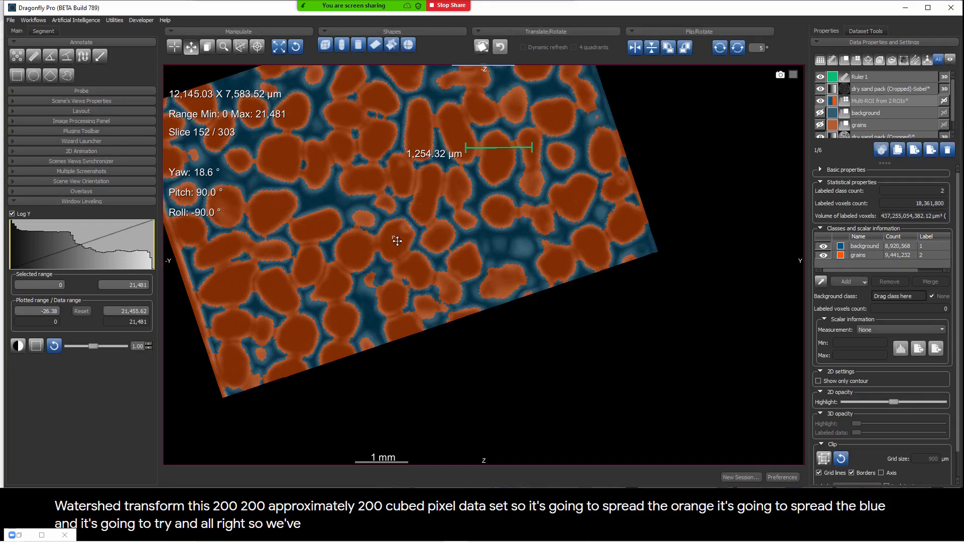
Step: Hide the Sobel dataset and toggle the semi-transparent Multi-ROI to compare the watershed result with the original grains
{"action": "right_click_drag", "start_coordinate": [498, 249], "coordinate": [481, 213]}
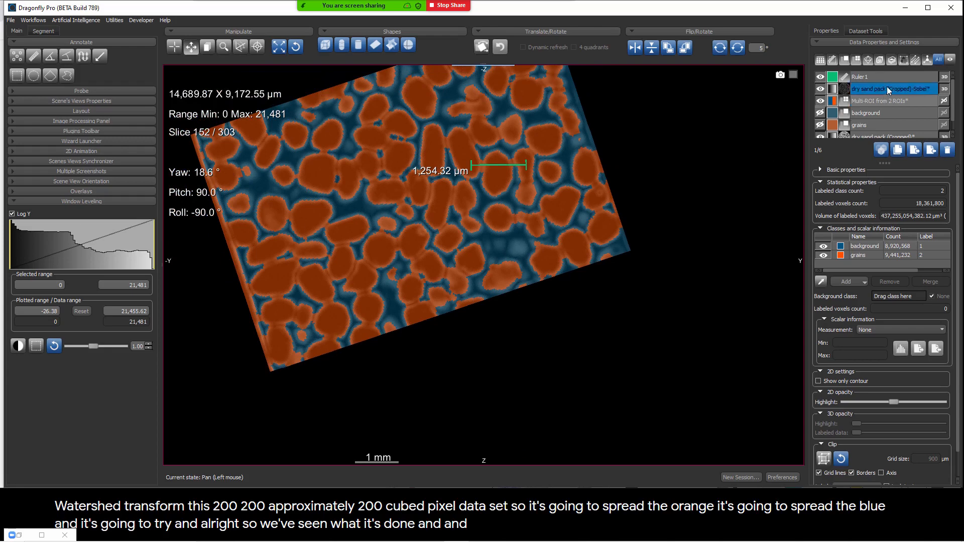
{"action": "left_click", "coordinate": [820, 89]}
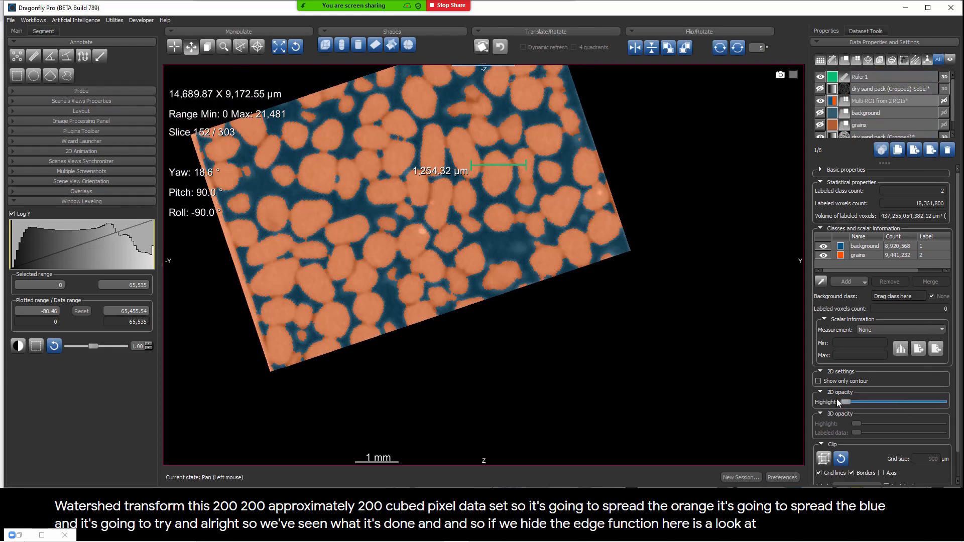
{"action": "left_click_drag", "start_coordinate": [845, 402], "coordinate": [883, 402]}
{"action": "left_click", "coordinate": [822, 101]}
{"action": "left_click", "coordinate": [822, 101]}
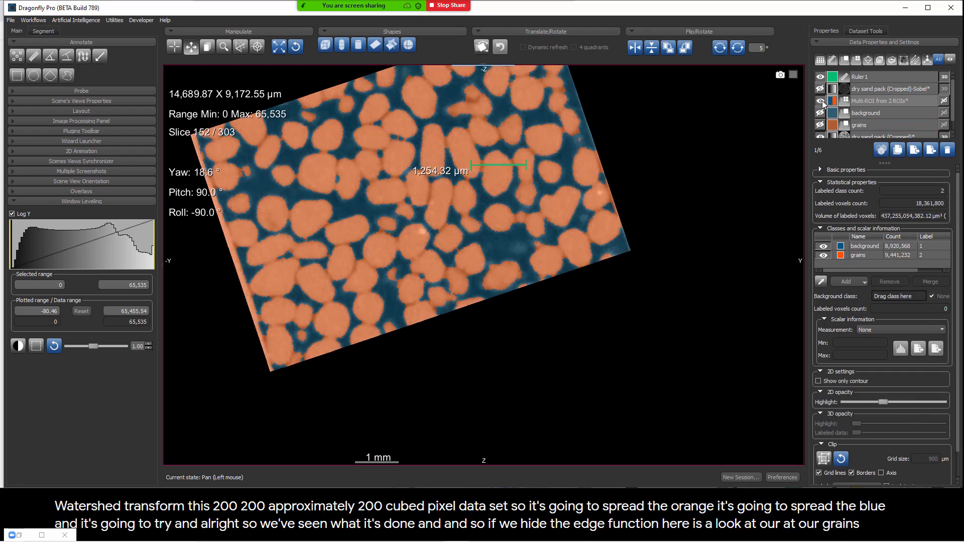
{"action": "left_click", "coordinate": [822, 101]}
{"action": "left_click", "coordinate": [820, 101]}
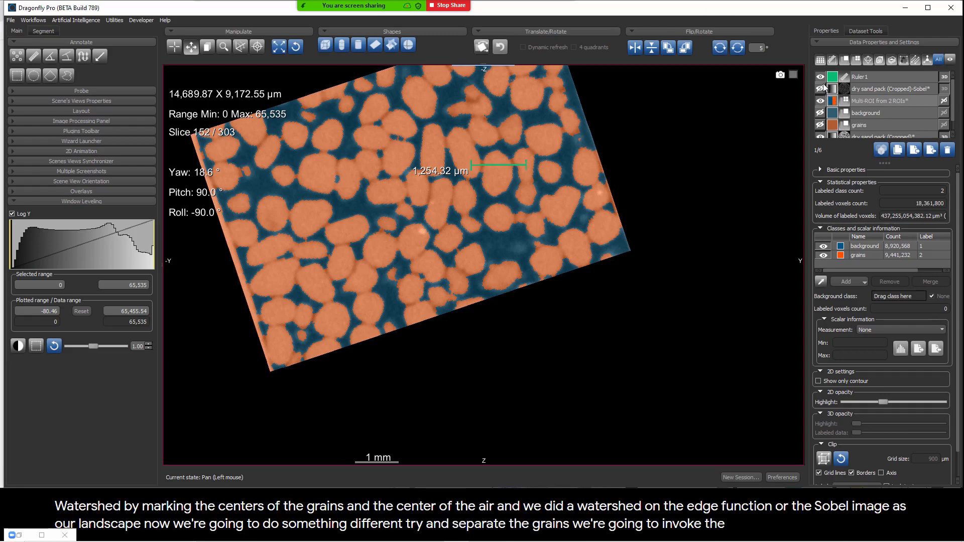
Step: Delete the ruler, and restore the four-view layout with all views reset
{"action": "left_click", "coordinate": [870, 78]}
{"action": "left_click", "coordinate": [948, 150]}
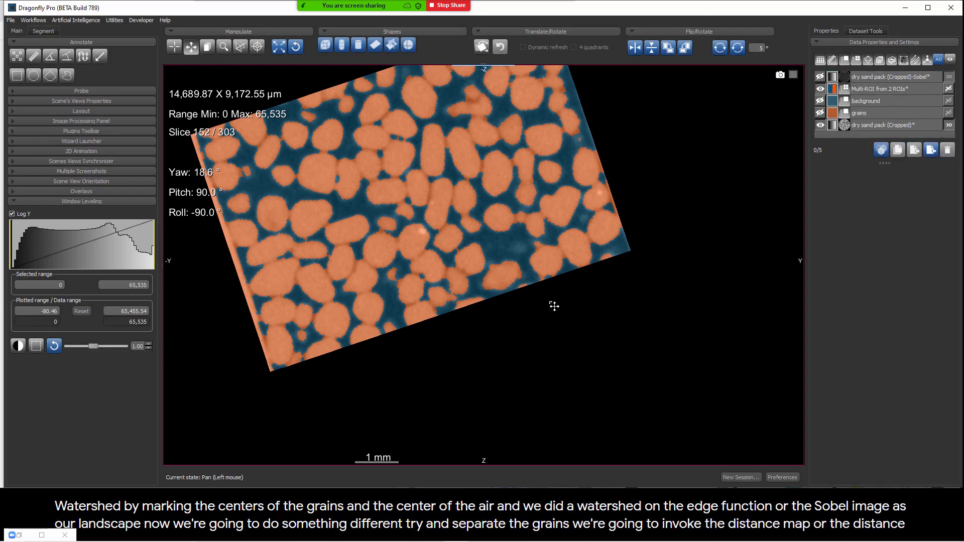
{"action": "double_click", "coordinate": [299, 188]}
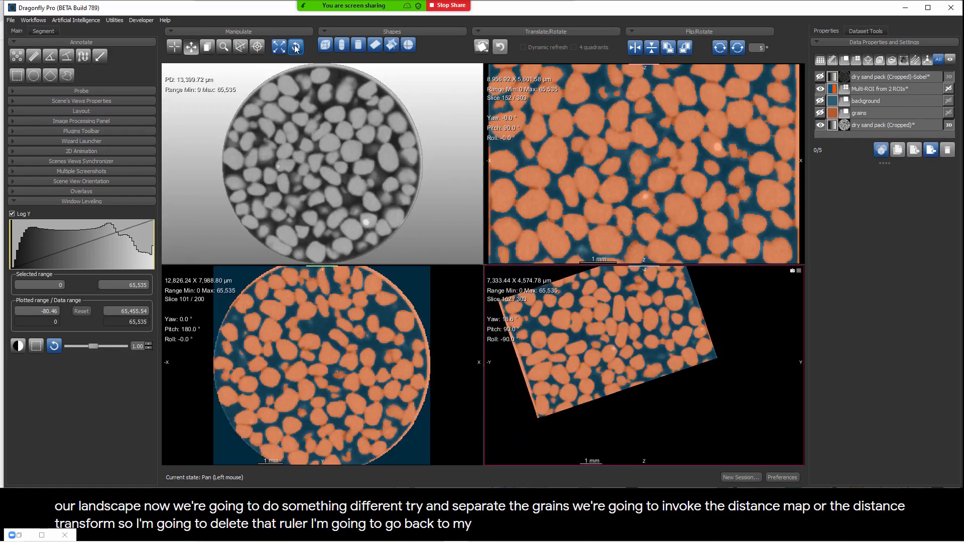
{"action": "left_click", "coordinate": [296, 47]}
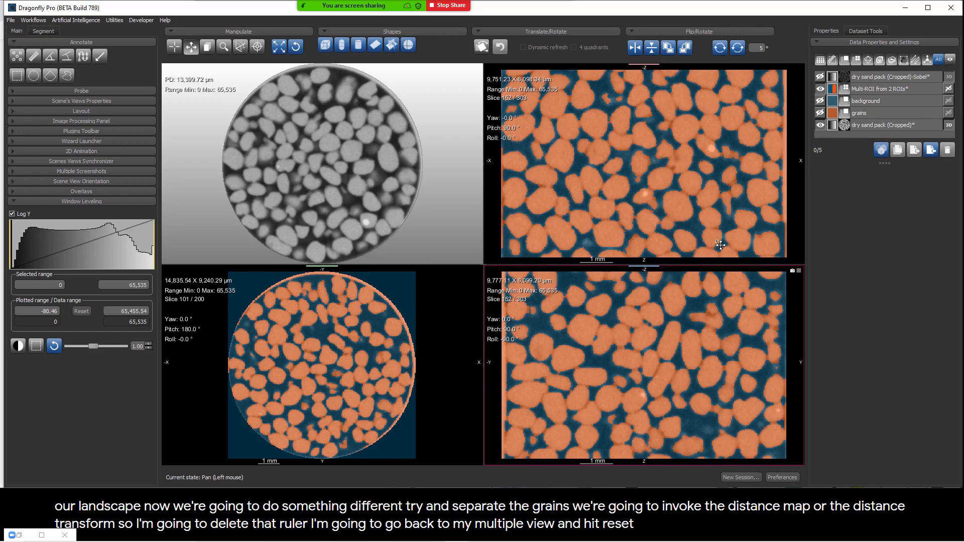
Step: Extract the Multi-ROI's background class as a separate ROI, and display that ROI instead of the Multi-ROI
{"action": "left_click", "coordinate": [867, 101]}
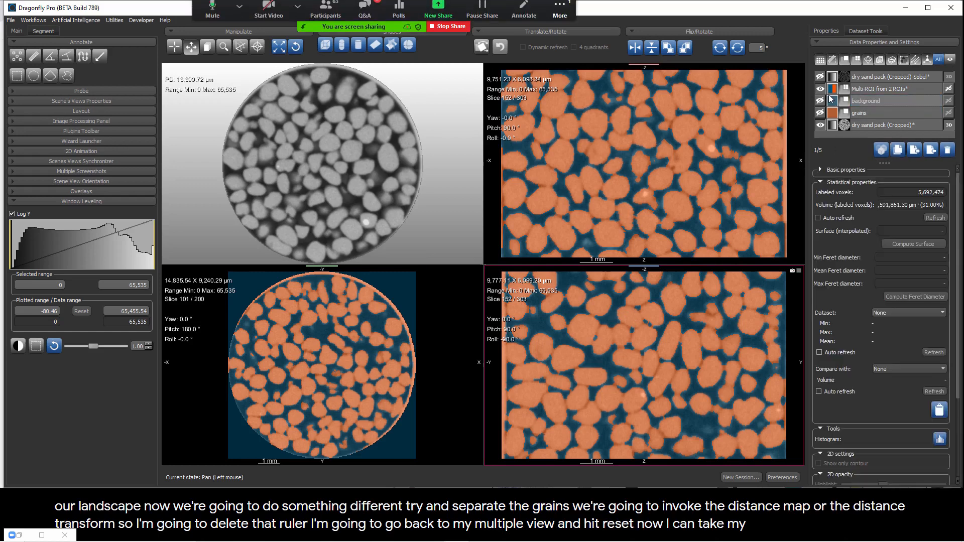
{"action": "left_click", "coordinate": [866, 90]}
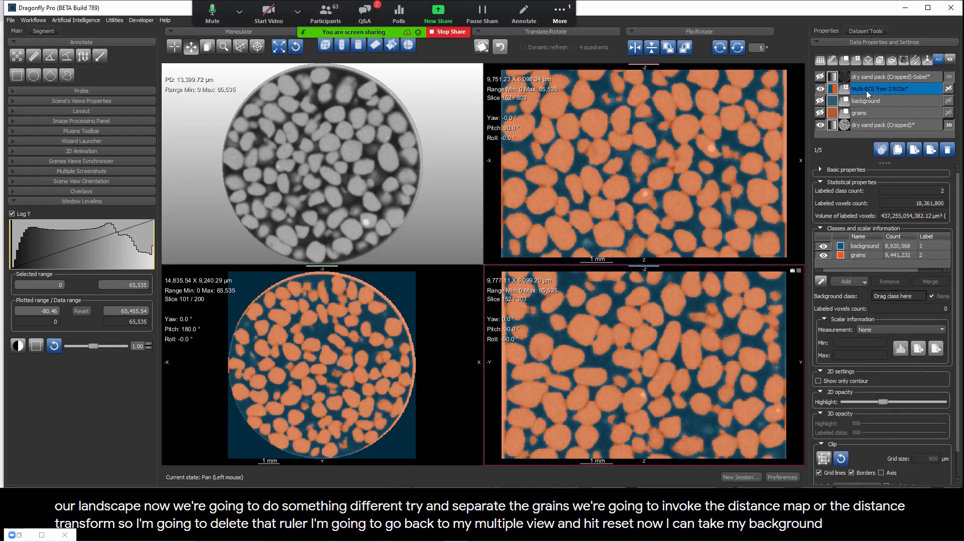
{"action": "left_click", "coordinate": [874, 247]}
{"action": "right_click", "coordinate": [876, 249]}
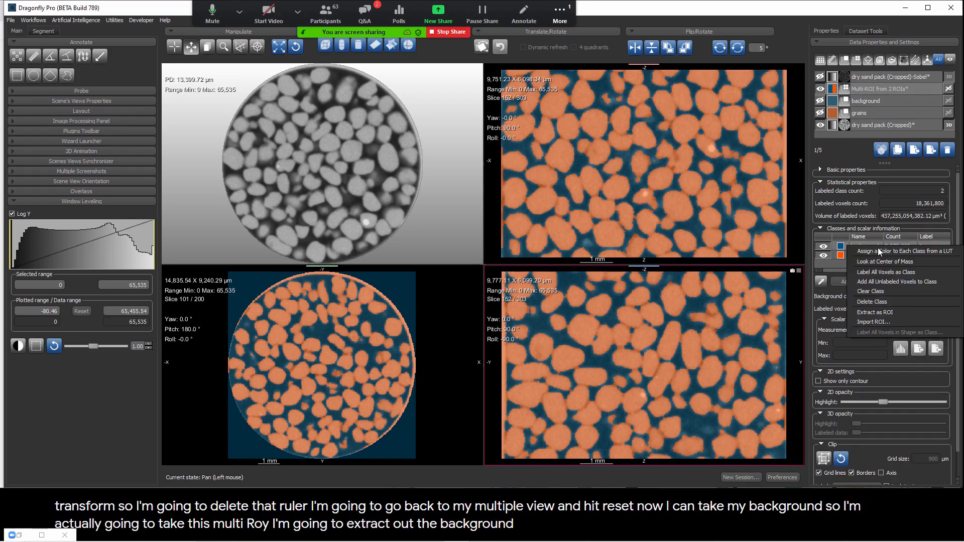
{"action": "left_click", "coordinate": [881, 300]}
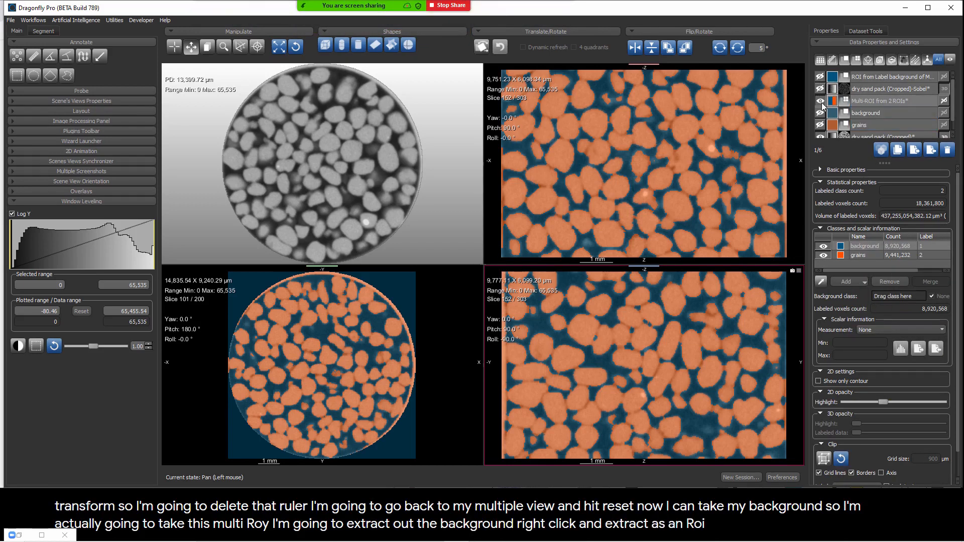
{"action": "left_click", "coordinate": [820, 101]}
{"action": "left_click", "coordinate": [820, 77]}
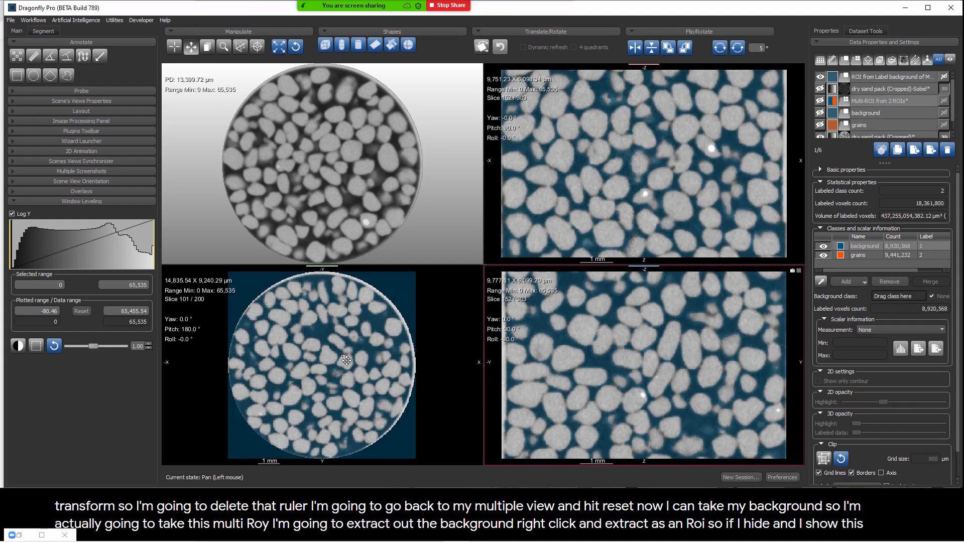
Step: Create a distance map from the extracted background ROI
{"action": "left_click", "coordinate": [868, 79]}
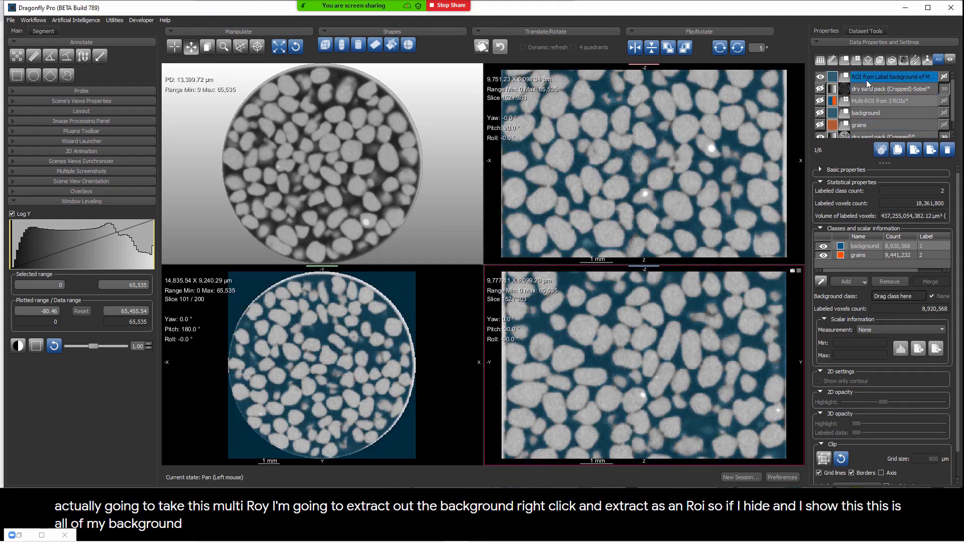
{"action": "right_click", "coordinate": [867, 77]}
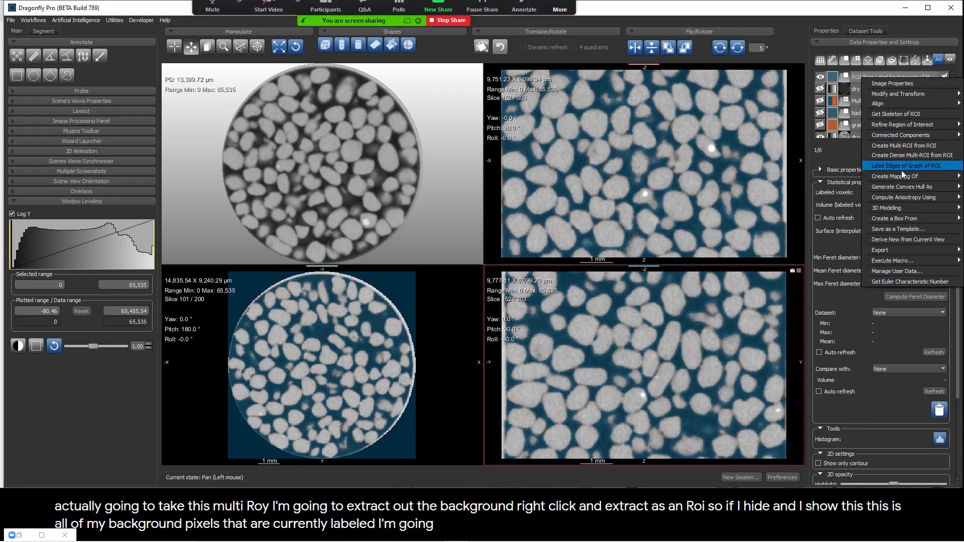
{"action": "mouse_move", "coordinate": [894, 176]}
{"action": "left_click", "coordinate": [834, 176]}
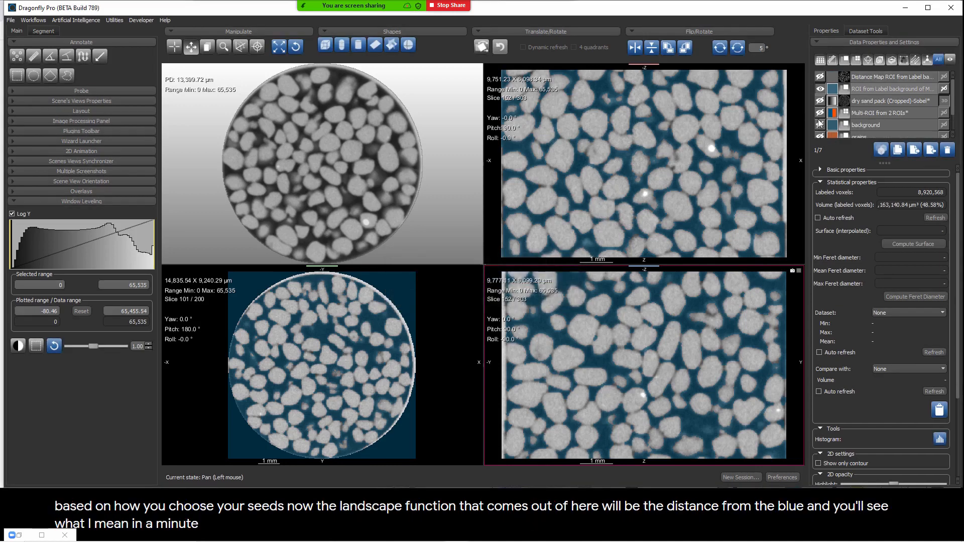
Step: Show the distance map with the background ROI overlaid, and examine the grain intensities up close in the maximized YZ slice
{"action": "left_click", "coordinate": [820, 76]}
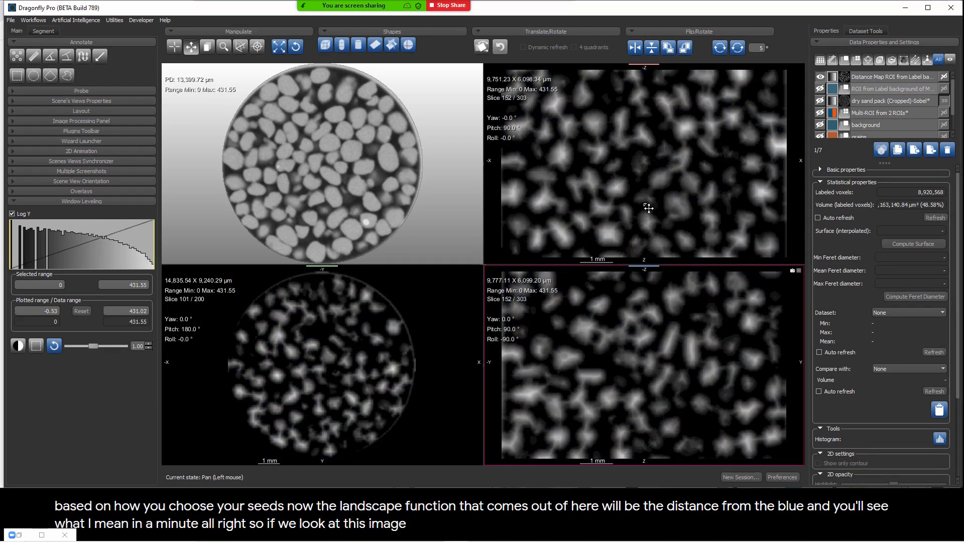
{"action": "left_click", "coordinate": [820, 89]}
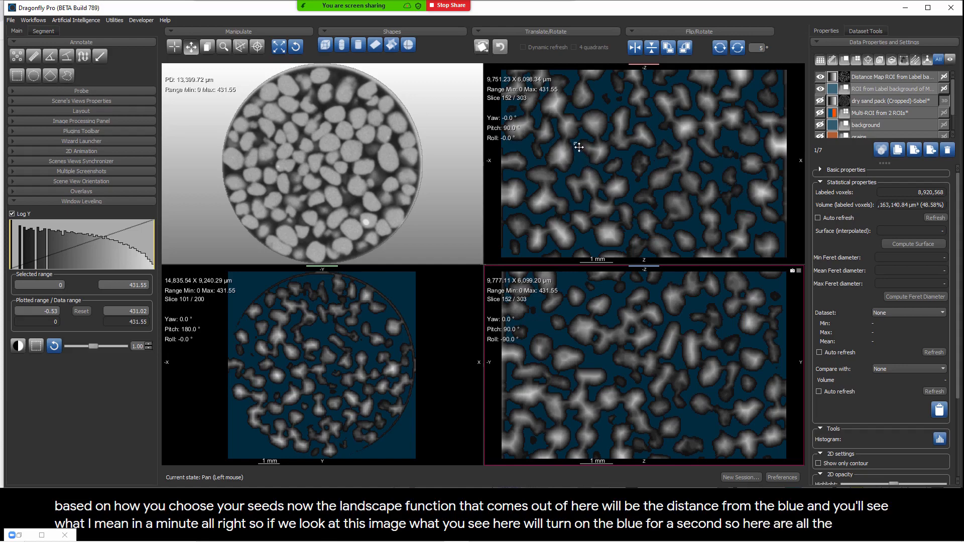
{"action": "double_click", "coordinate": [598, 333]}
{"action": "scroll", "coordinate": [602, 329], "scroll_direction": "up", "scroll_amount": 5}
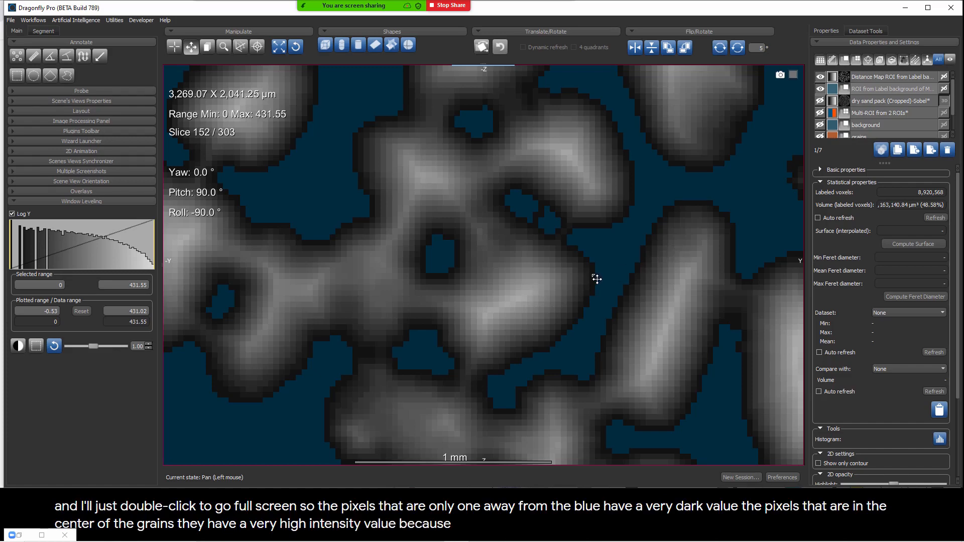
{"action": "right_click_drag", "start_coordinate": [626, 266], "coordinate": [575, 142]}
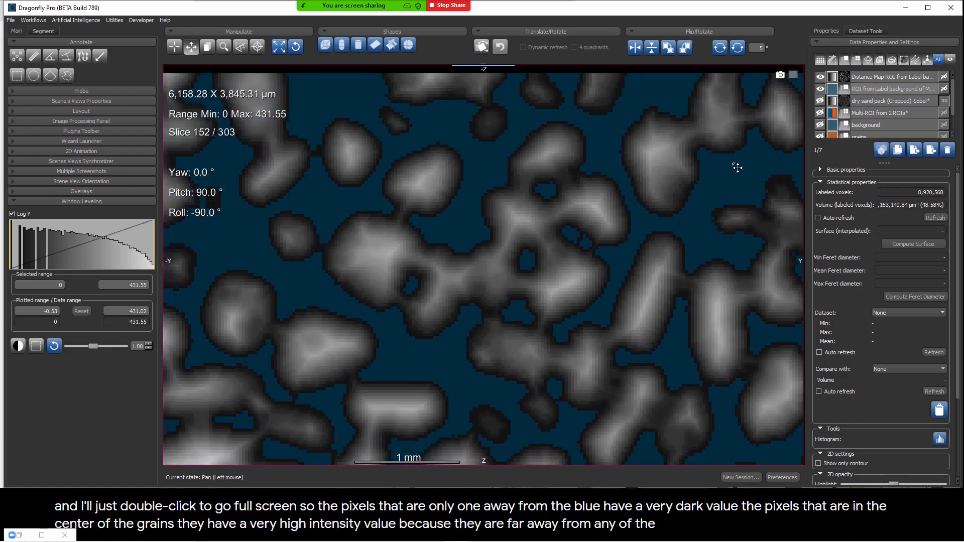
Step: Hide the background ROI and show the whole distance map slice centered in the view
{"action": "left_click", "coordinate": [820, 89]}
{"action": "right_click_drag", "start_coordinate": [560, 333], "coordinate": [501, 155]}
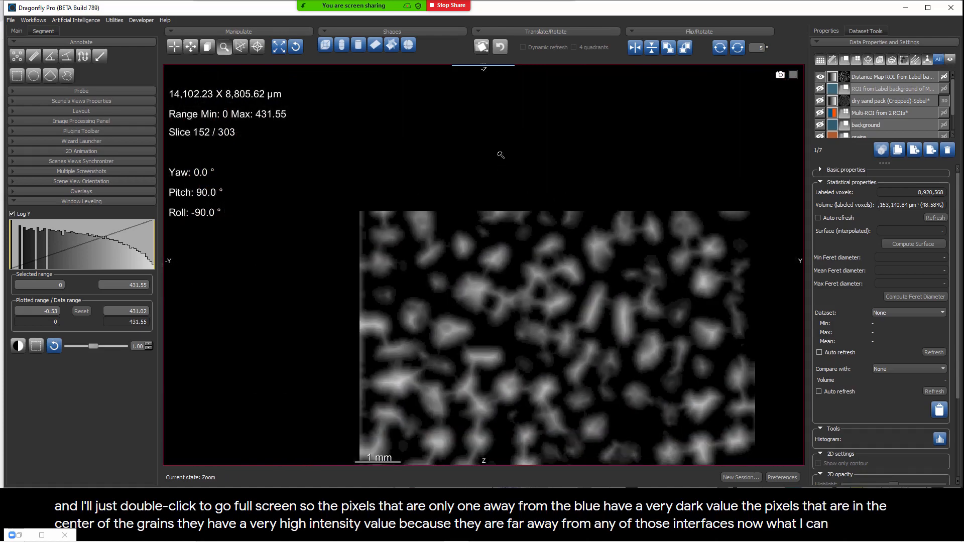
{"action": "left_click_drag", "start_coordinate": [555, 293], "coordinate": [492, 201]}
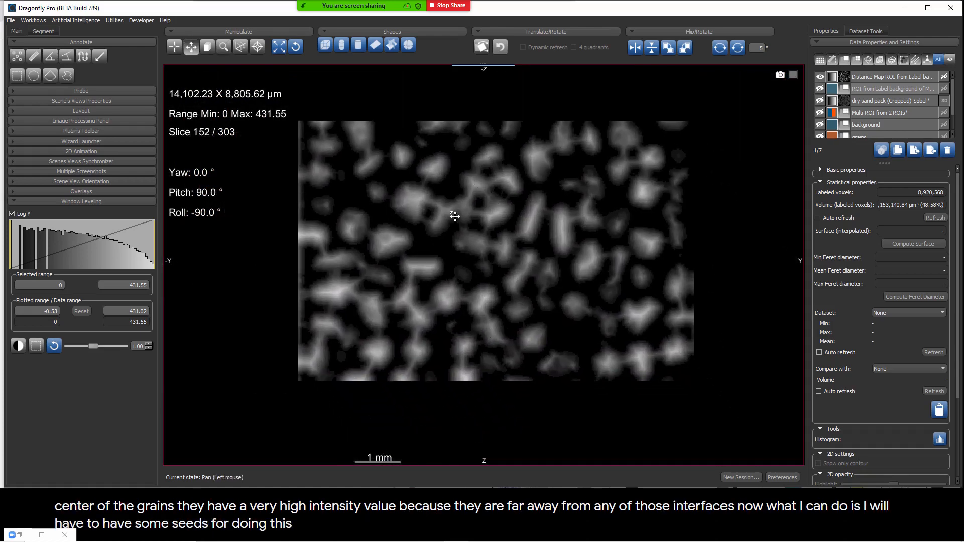
Step: Try to define a threshold range with the distance map as its source image
{"action": "left_click", "coordinate": [42, 31]}
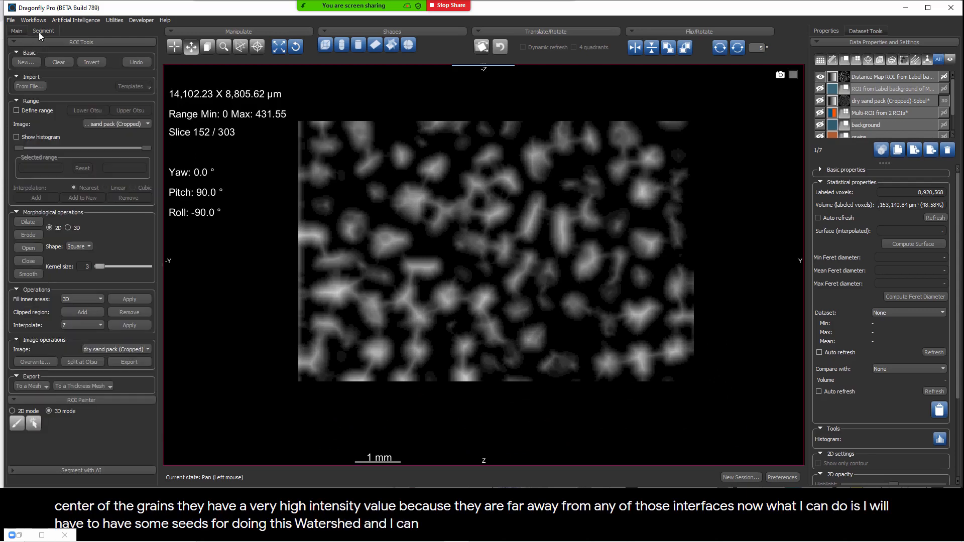
{"action": "left_click", "coordinate": [18, 111]}
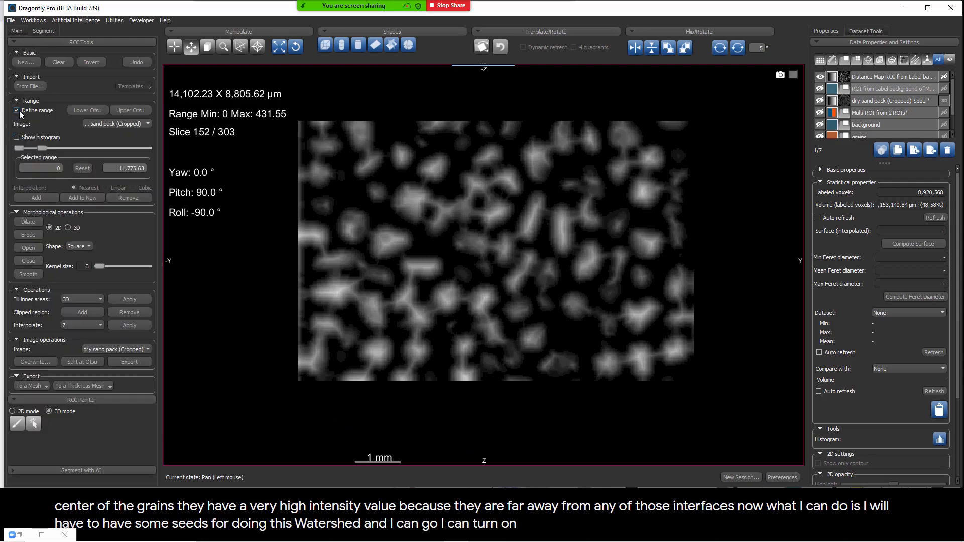
{"action": "left_click", "coordinate": [102, 126]}
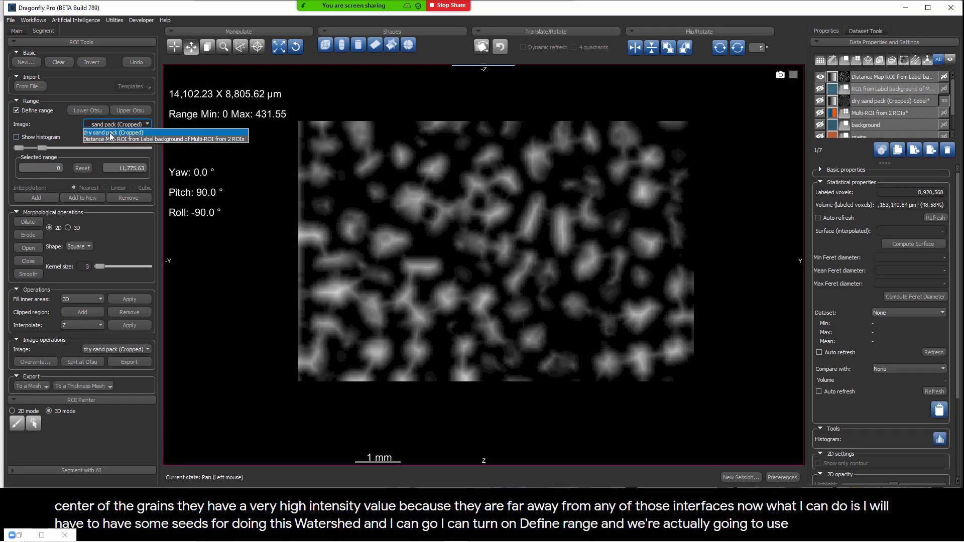
{"action": "left_click", "coordinate": [64, 129]}
{"action": "left_click", "coordinate": [896, 78]}
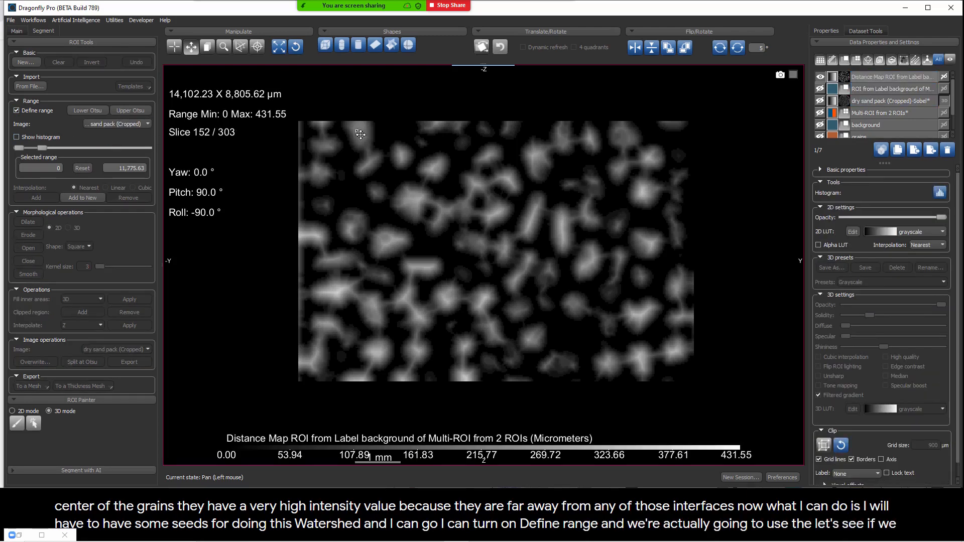
{"action": "left_click", "coordinate": [119, 125]}
{"action": "left_click", "coordinate": [102, 125]}
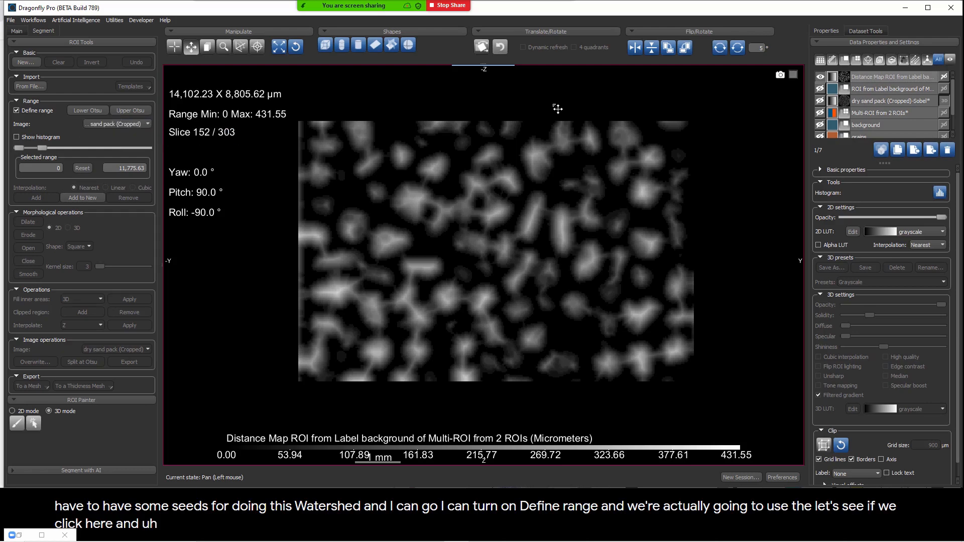
Step: Hide the cropped dry sand pack dataset so that only the distance map is displayed, enlarging the object list to reach it
{"action": "left_click", "coordinate": [820, 90]}
{"action": "left_click", "coordinate": [820, 89]}
{"action": "left_click", "coordinate": [820, 77]}
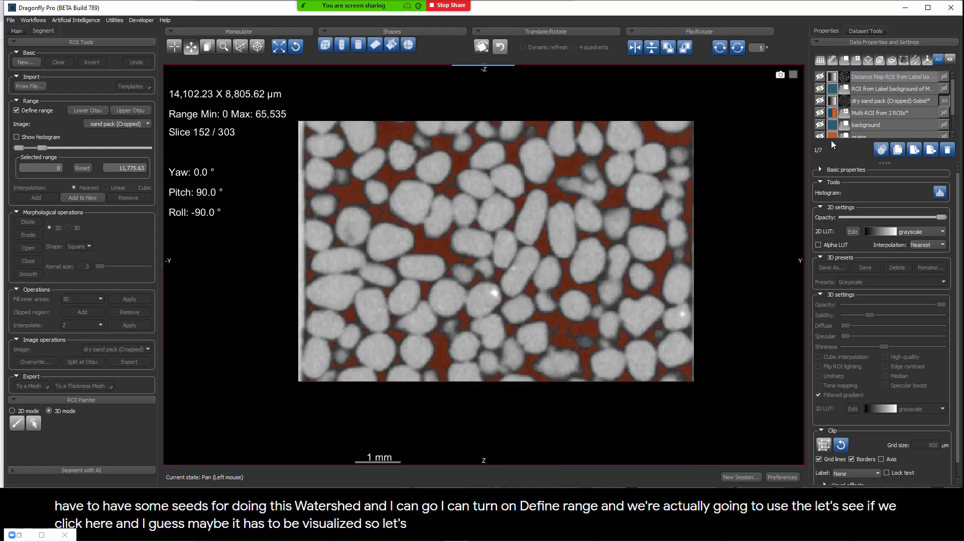
{"action": "left_click_drag", "start_coordinate": [887, 162], "coordinate": [885, 242]}
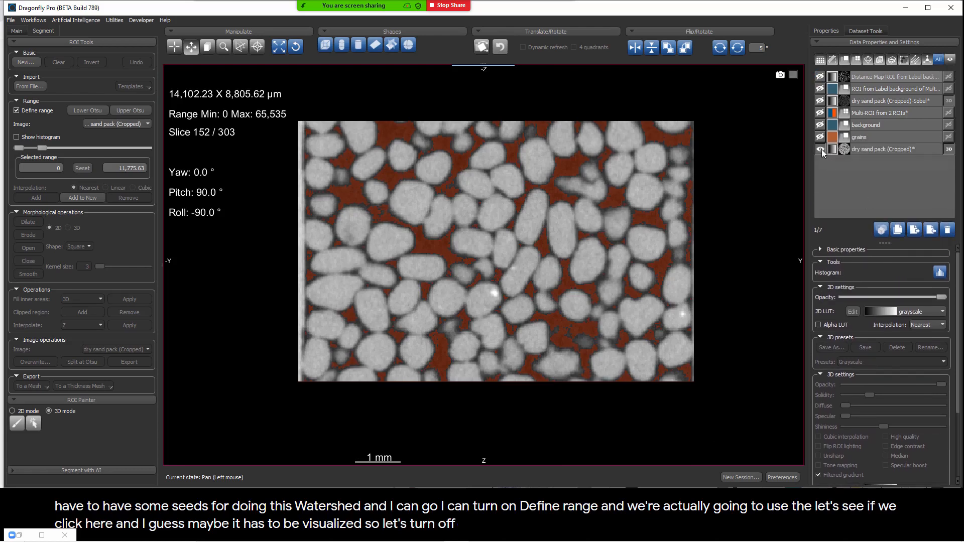
{"action": "left_click", "coordinate": [820, 149]}
{"action": "left_click", "coordinate": [820, 77]}
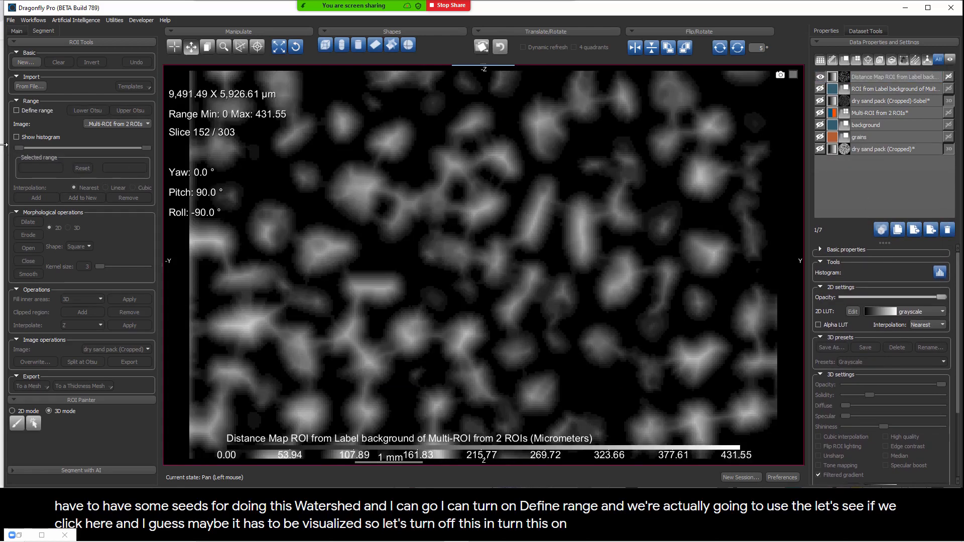
Step: Define a threshold range on the distance map with a lower limit of about 194.20 to mark the grain centers
{"action": "left_click", "coordinate": [28, 108]}
{"action": "left_click", "coordinate": [101, 125]}
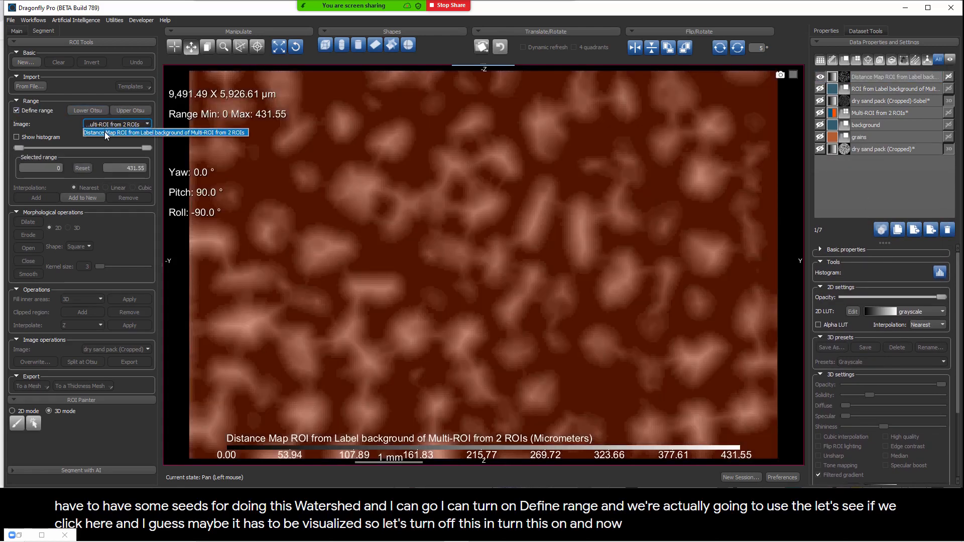
{"action": "left_click", "coordinate": [105, 131]}
{"action": "left_click_drag", "start_coordinate": [19, 148], "coordinate": [79, 146]}
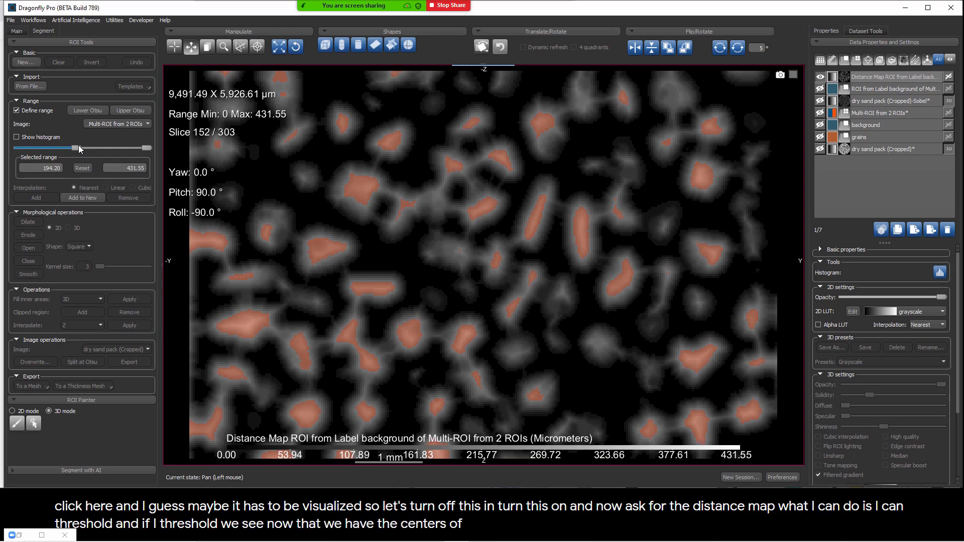
Step: Raise the range's lower limit to about 254.61 to reduce connectivity between neighboring grain centers
{"action": "left_click_drag", "start_coordinate": [342, 327], "coordinate": [389, 225]}
{"action": "scroll", "coordinate": [389, 225], "scroll_direction": "up", "scroll_amount": 5, "text": "ctrl"}
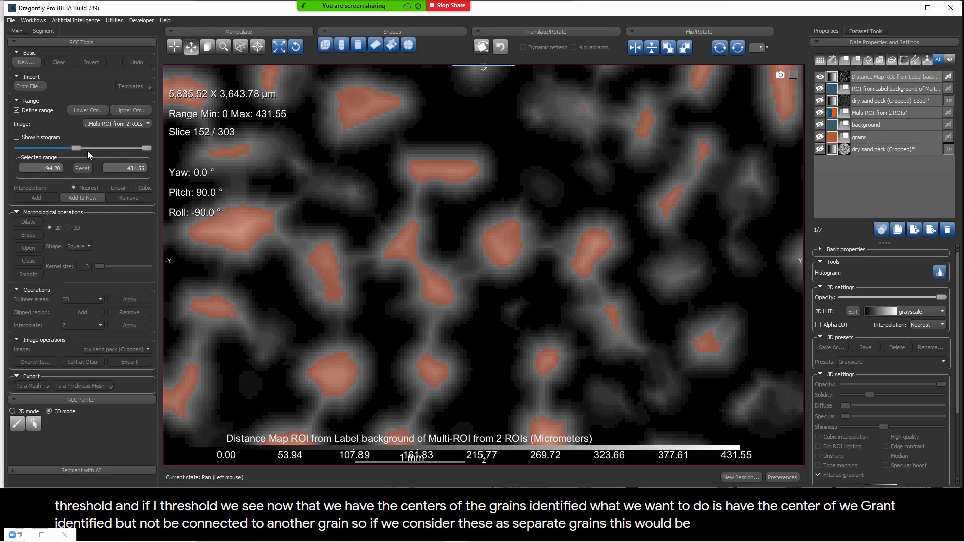
{"action": "left_click_drag", "start_coordinate": [76, 147], "coordinate": [95, 151]}
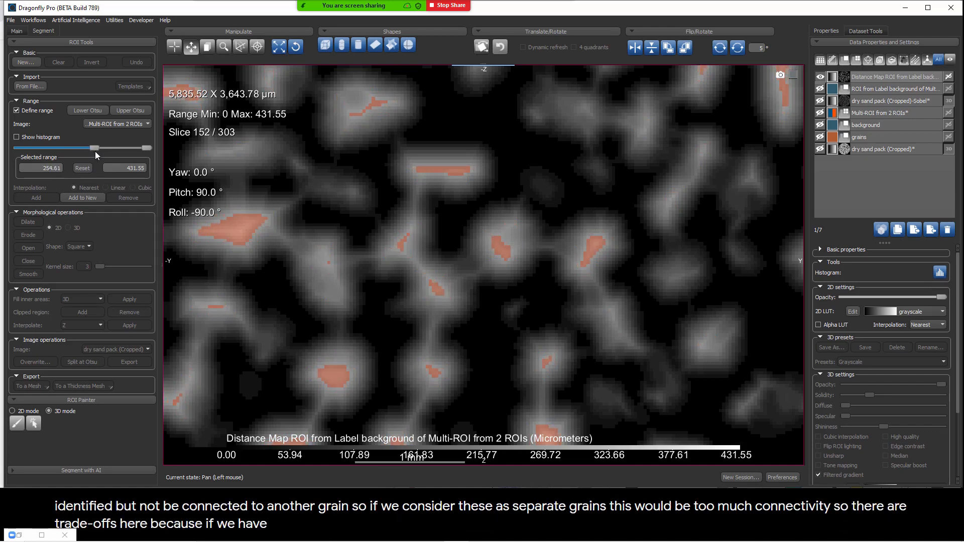
Step: Examine the thresholded grain centers across neighboring slices, checking for split clusters within a grain and connections between grains
{"action": "scroll", "coordinate": [378, 304], "scroll_direction": "up", "scroll_amount": 5}
{"action": "scroll", "coordinate": [378, 303], "scroll_direction": "down", "scroll_amount": 6}
{"action": "scroll", "coordinate": [378, 304], "scroll_direction": "down", "scroll_amount": 4}
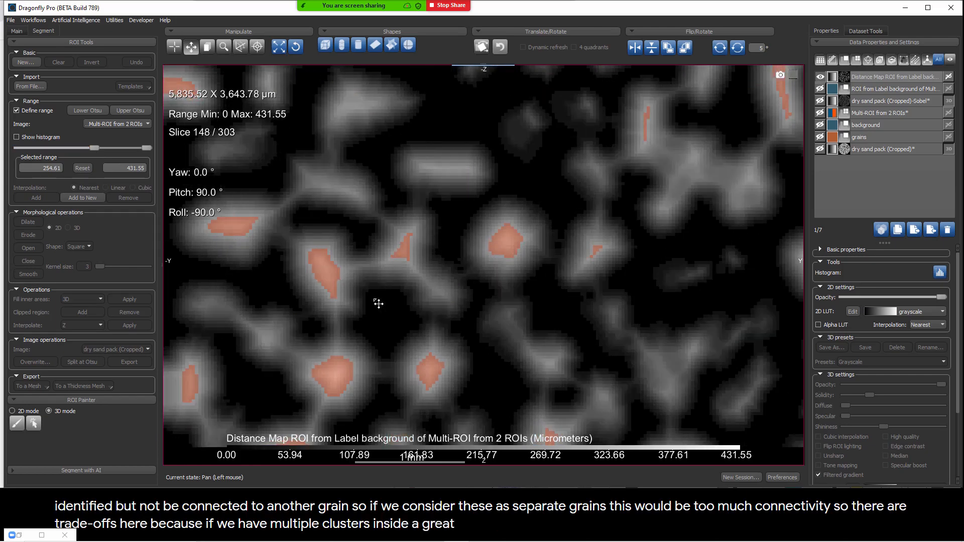
{"action": "scroll", "coordinate": [378, 303], "scroll_direction": "up", "scroll_amount": 5}
{"action": "scroll", "coordinate": [378, 303], "scroll_direction": "down", "scroll_amount": 5}
{"action": "scroll", "coordinate": [378, 303], "scroll_direction": "up", "scroll_amount": 6}
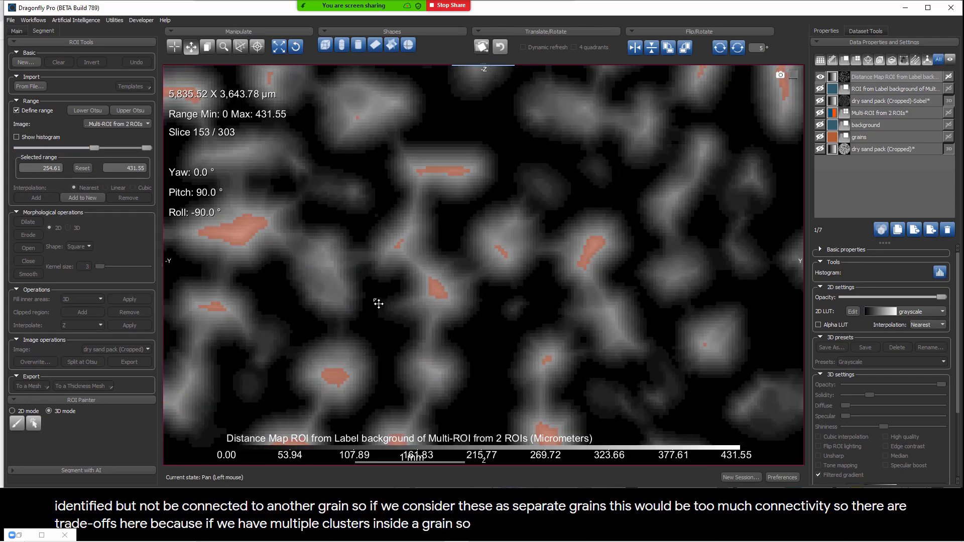
{"action": "left_click_drag", "start_coordinate": [414, 332], "coordinate": [399, 403]}
{"action": "scroll", "coordinate": [679, 117], "scroll_direction": "up", "scroll_amount": 6, "text": "ctrl"}
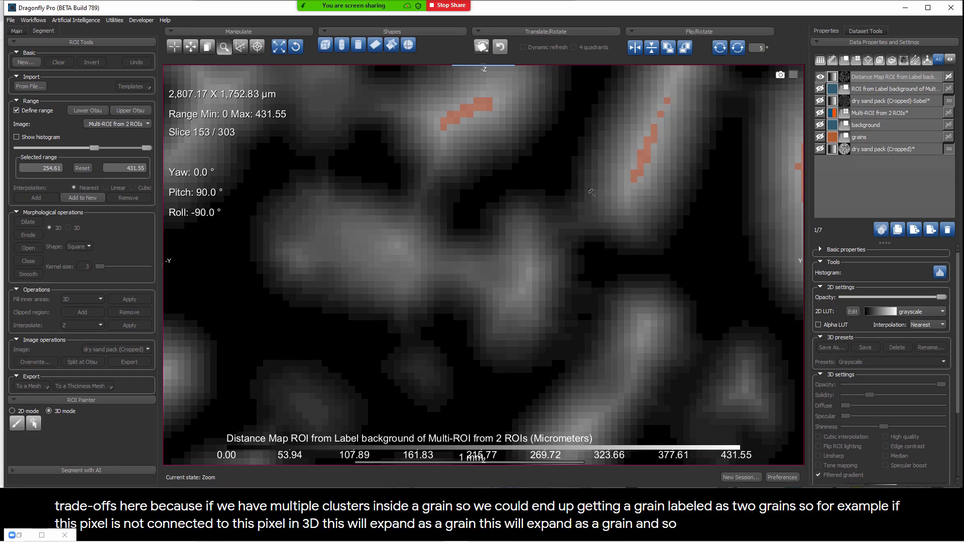
{"action": "scroll", "coordinate": [658, 124], "scroll_direction": "down", "scroll_amount": 5, "text": "ctrl"}
{"action": "scroll", "coordinate": [665, 196], "scroll_direction": "up", "scroll_amount": 4}
{"action": "scroll", "coordinate": [665, 196], "scroll_direction": "down", "scroll_amount": 9}
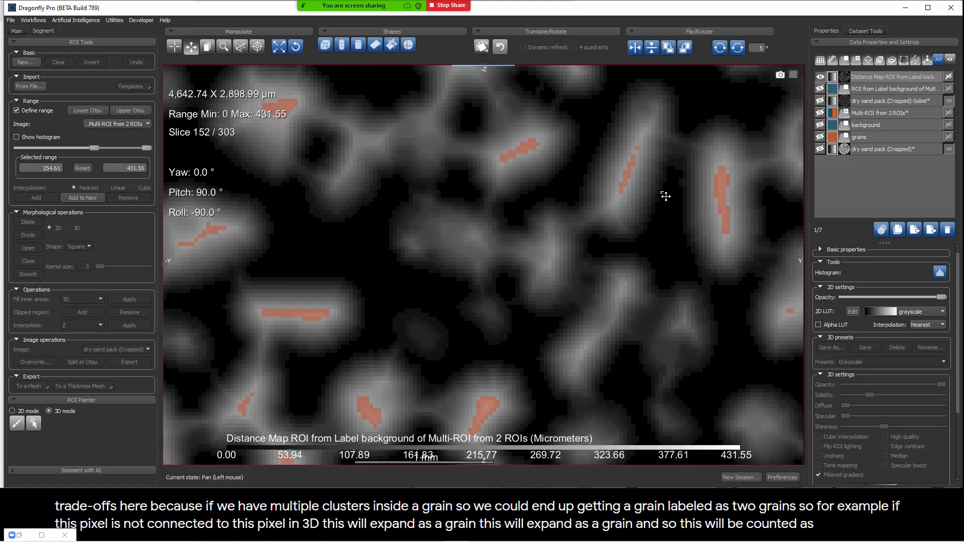
{"action": "scroll", "coordinate": [600, 243], "scroll_direction": "up", "scroll_amount": 5}
{"action": "scroll", "coordinate": [545, 148], "scroll_direction": "down", "scroll_amount": 5, "text": "ctrl"}
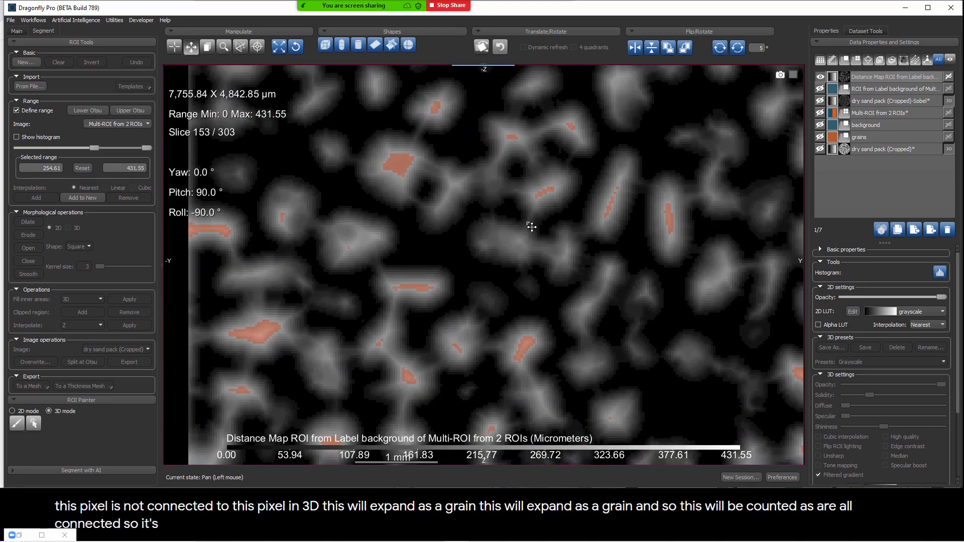
{"action": "scroll", "coordinate": [551, 258], "scroll_direction": "down", "scroll_amount": 4}
{"action": "scroll", "coordinate": [554, 268], "scroll_direction": "up", "scroll_amount": 4}
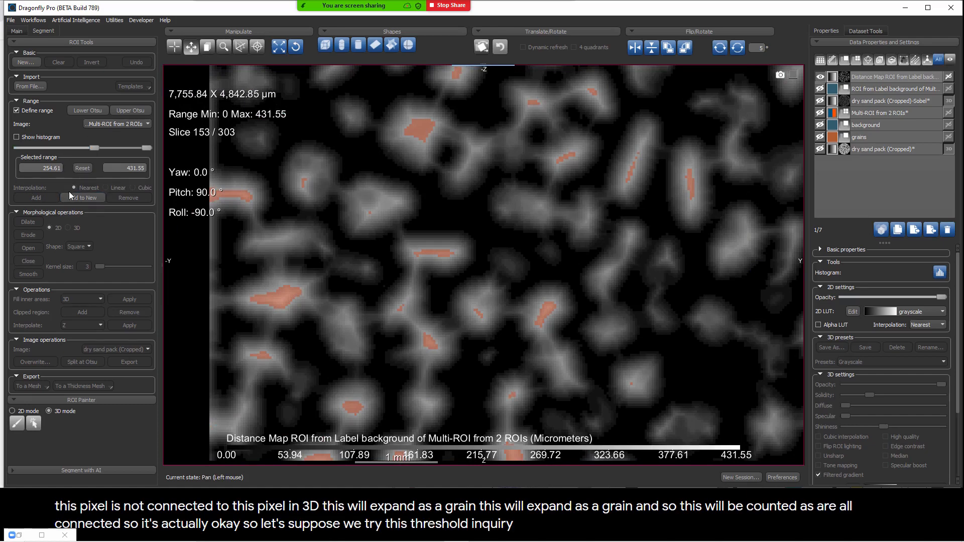
Step: Add the thresholded range to a new ROI, turn off the range definition, and display the new ROI over the distance map
{"action": "left_click", "coordinate": [81, 198]}
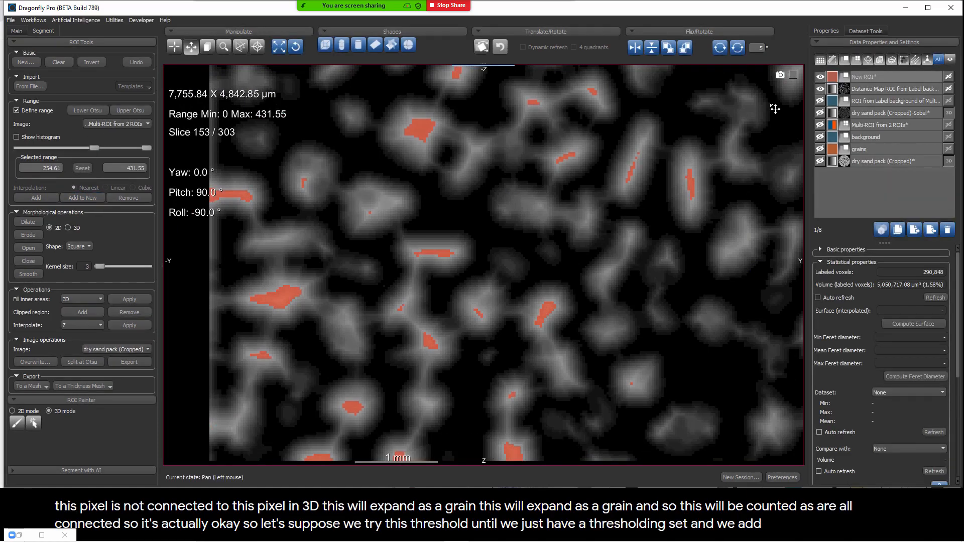
{"action": "left_click", "coordinate": [821, 77]}
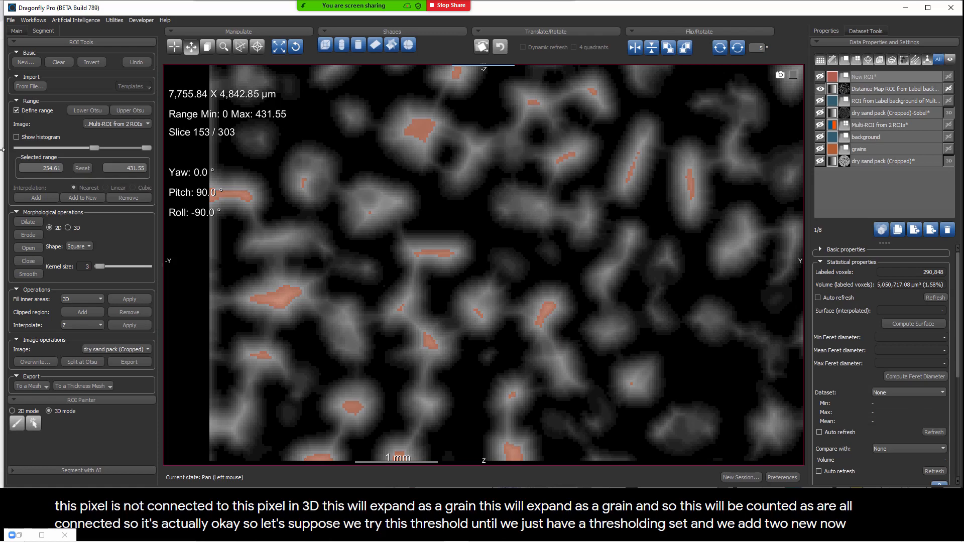
{"action": "left_click", "coordinate": [17, 110]}
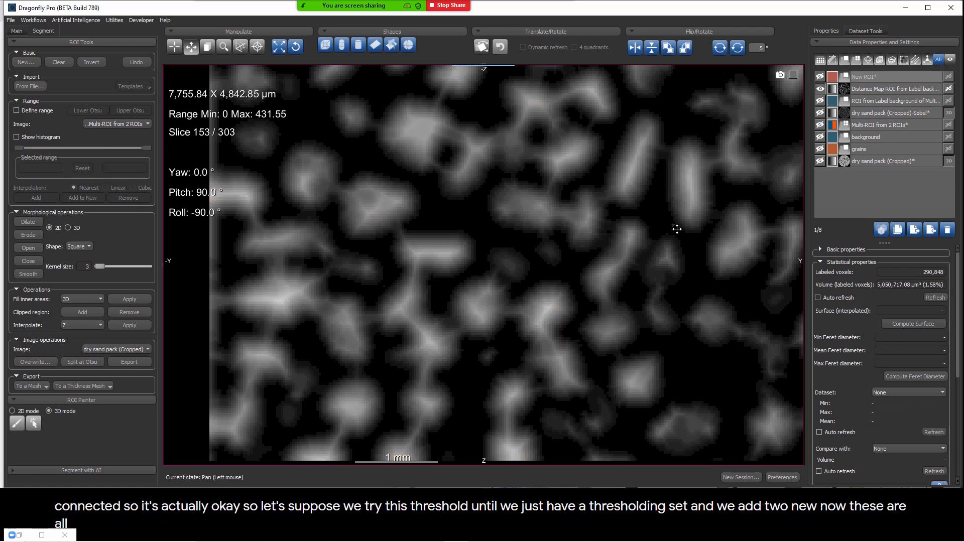
{"action": "left_click", "coordinate": [821, 77]}
{"action": "scroll", "coordinate": [636, 243], "scroll_direction": "down", "scroll_amount": 3, "text": "ctrl"}
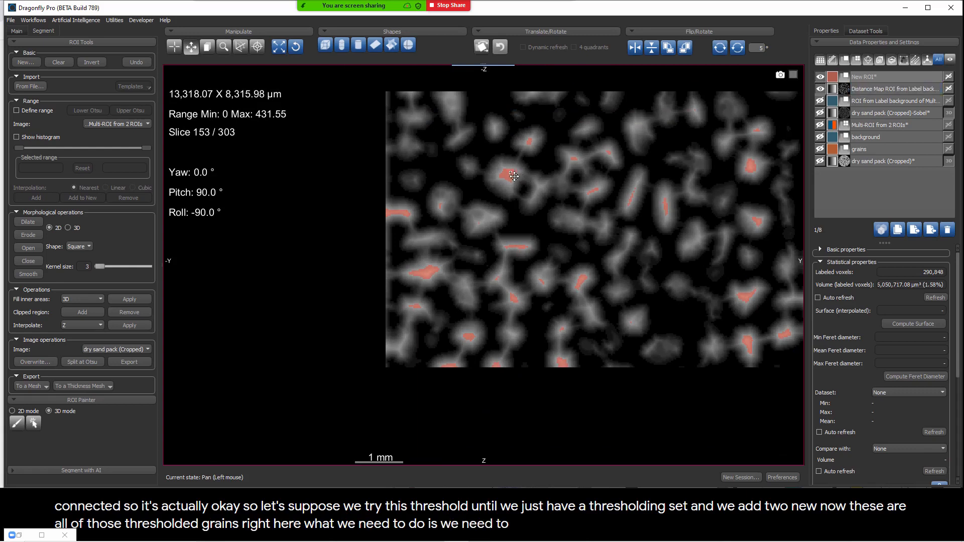
Step: Label the new ROI's connected components as a 26-connected Multi-ROI, and display it instead of the ROI to inspect the individual seeds
{"action": "right_click", "coordinate": [864, 77]}
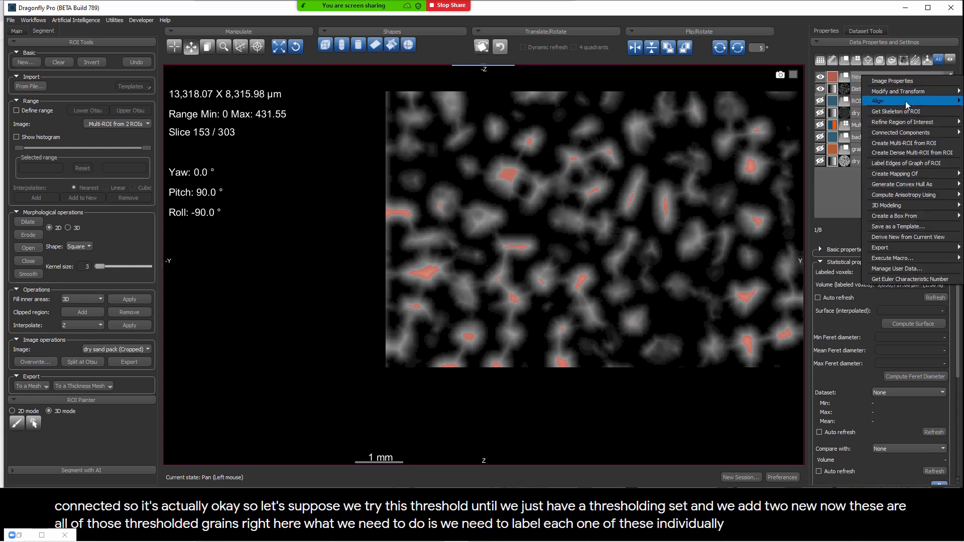
{"action": "mouse_move", "coordinate": [908, 132]}
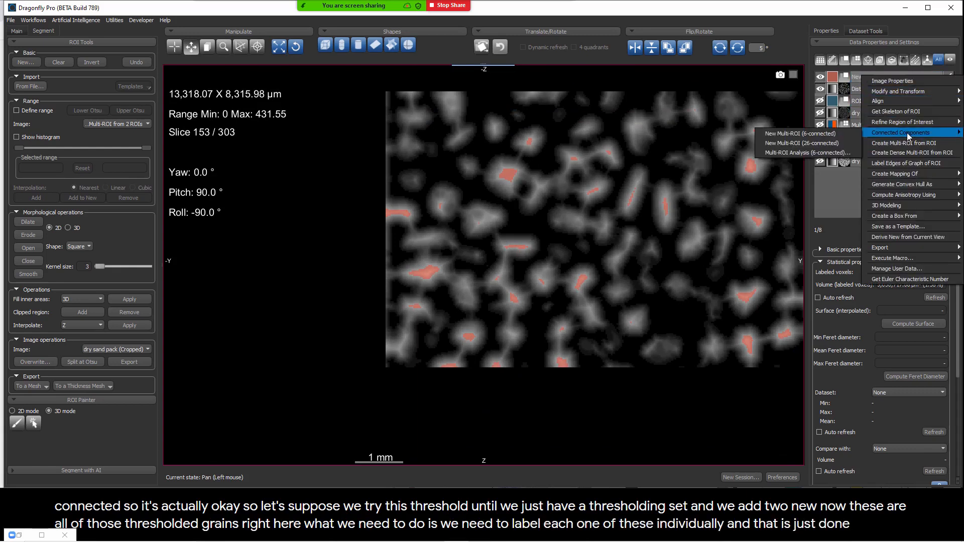
{"action": "left_click", "coordinate": [791, 143]}
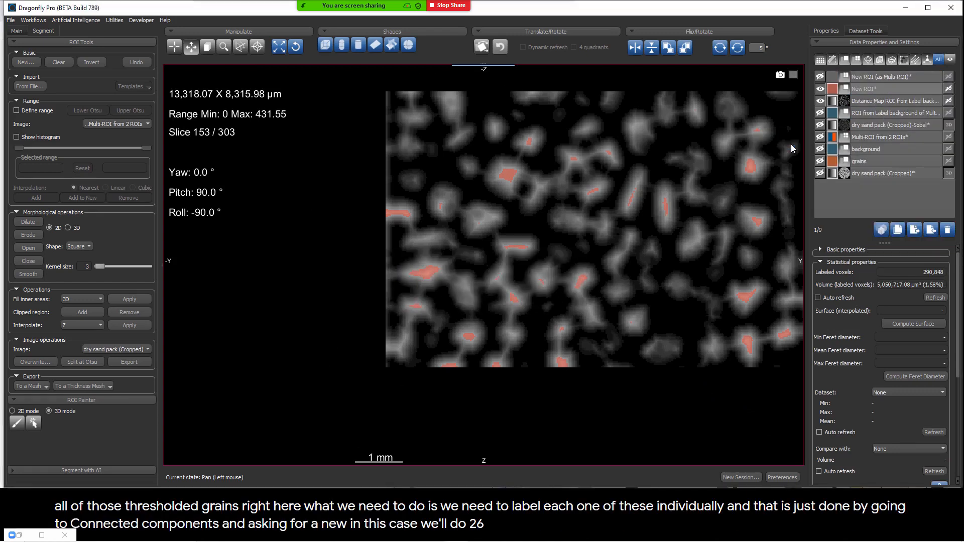
{"action": "left_click", "coordinate": [819, 89]}
{"action": "left_click", "coordinate": [820, 76]}
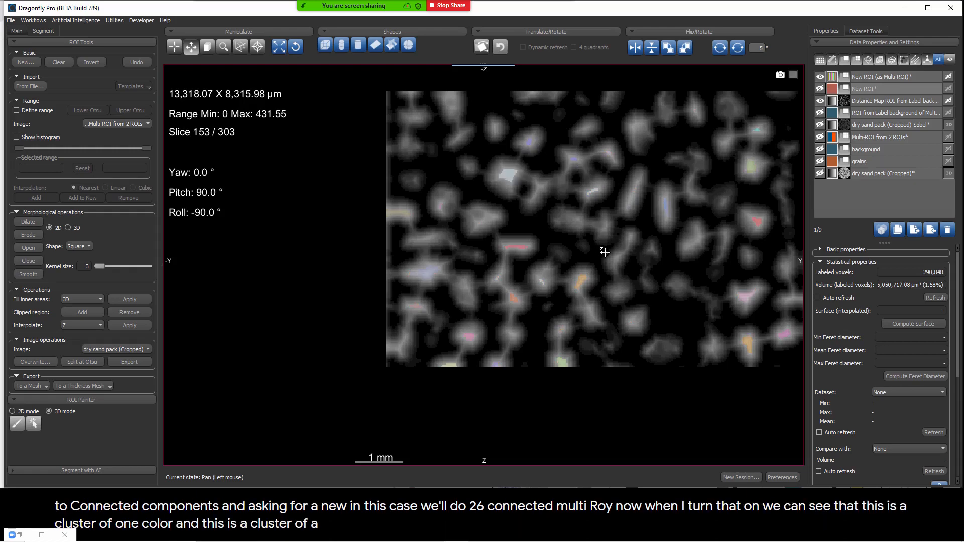
{"action": "scroll", "coordinate": [605, 252], "scroll_direction": "down", "scroll_amount": 1}
{"action": "scroll", "coordinate": [606, 253], "scroll_direction": "up", "scroll_amount": 6}
{"action": "scroll", "coordinate": [607, 253], "scroll_direction": "down", "scroll_amount": 5}
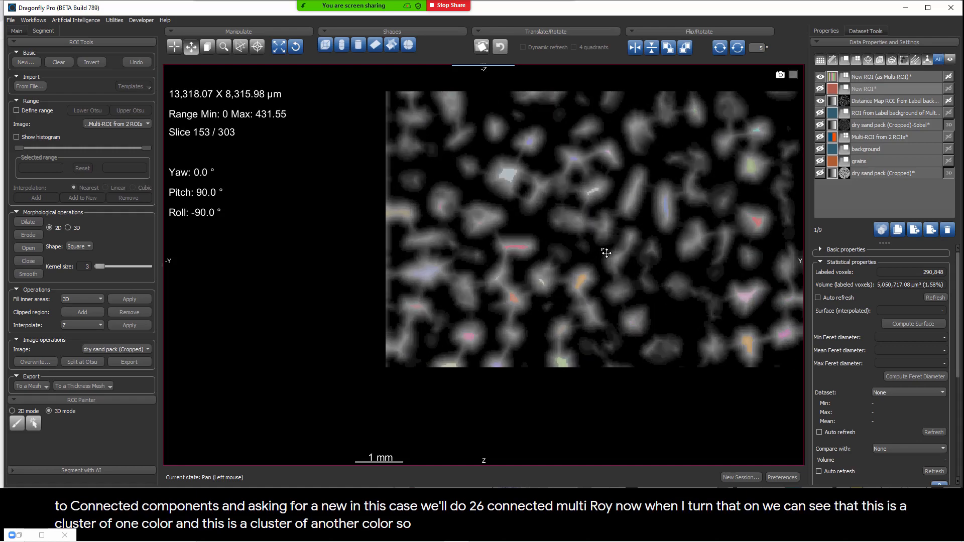
{"action": "right_click_drag", "start_coordinate": [607, 241], "coordinate": [599, 326]}
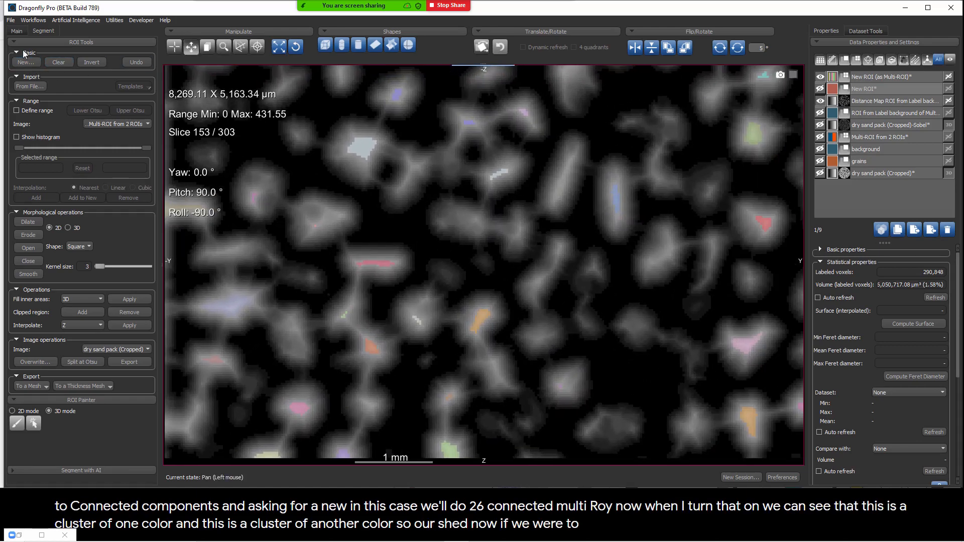
Step: Draw a ruler about 1,510 µm long across the two neighboring elongated grains and show its intensity profile
{"action": "left_click", "coordinate": [17, 31]}
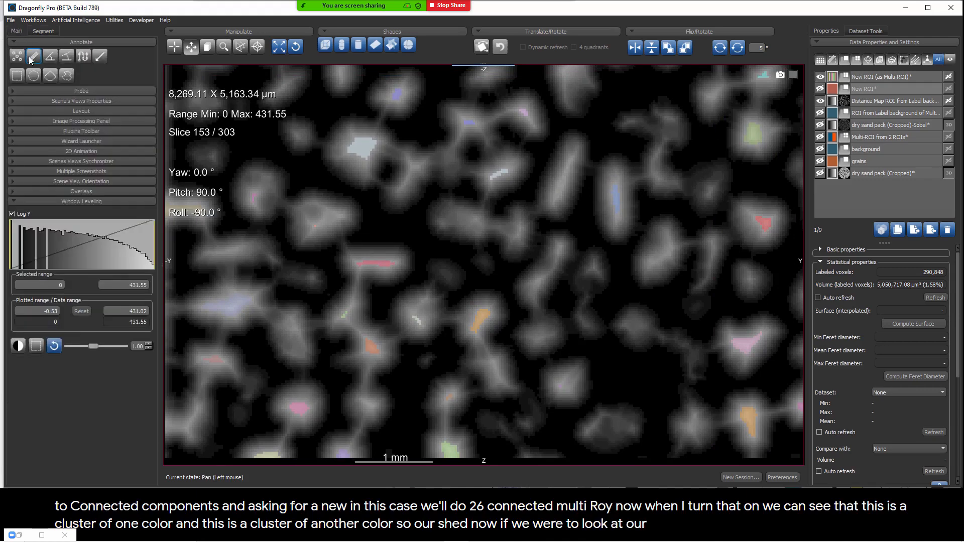
{"action": "left_click", "coordinate": [34, 56]}
{"action": "mouse_move", "coordinate": [534, 180]}
{"action": "left_mouse_down"}
{"action": "mouse_move", "coordinate": [576, 201]}
{"action": "mouse_move", "coordinate": [648, 207]}
{"action": "left_mouse_up"}
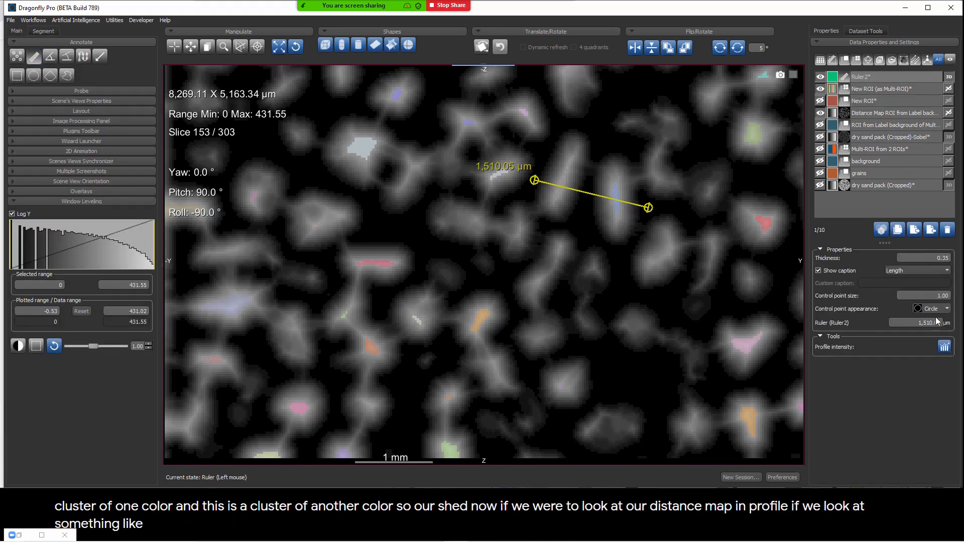
{"action": "left_click", "coordinate": [945, 347]}
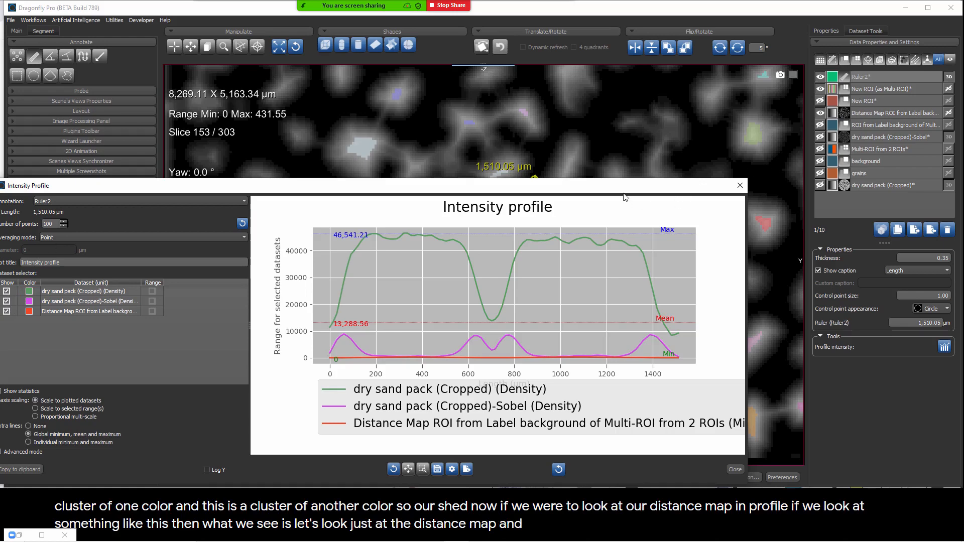
Step: Plot the ruler's intensity profile for the distance map only, out of advanced mode, examine it, and close the profile
{"action": "left_click_drag", "start_coordinate": [645, 181], "coordinate": [728, 140]}
{"action": "left_click", "coordinate": [80, 410]}
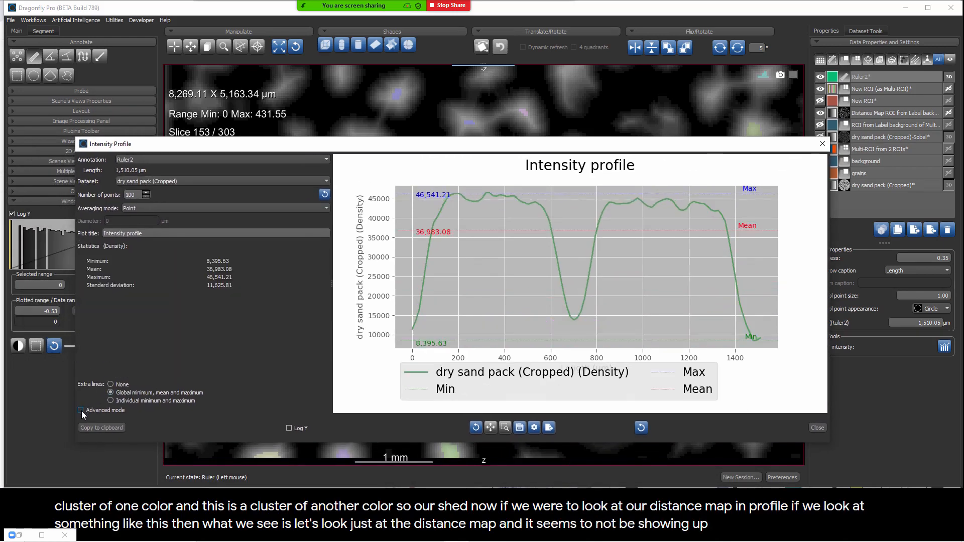
{"action": "left_click", "coordinate": [155, 182]}
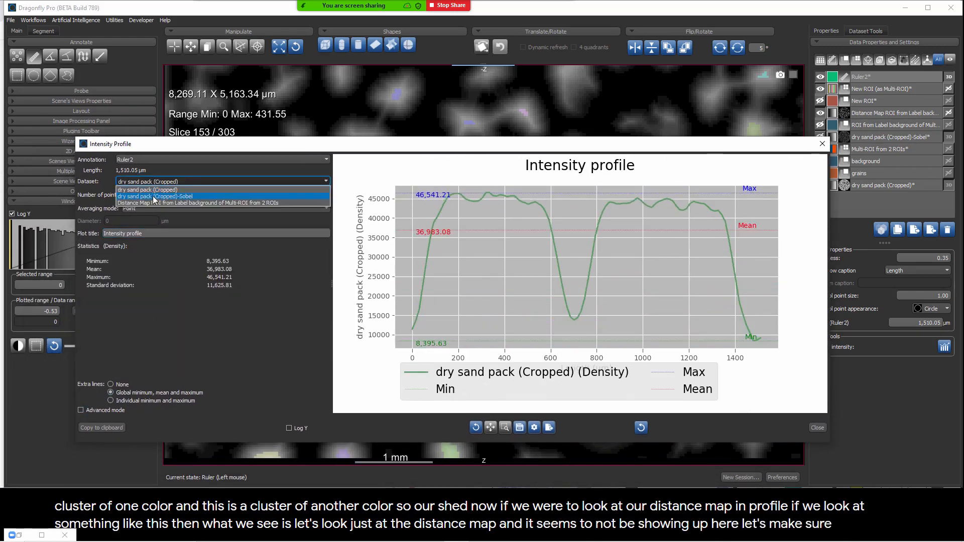
{"action": "left_click", "coordinate": [153, 201]}
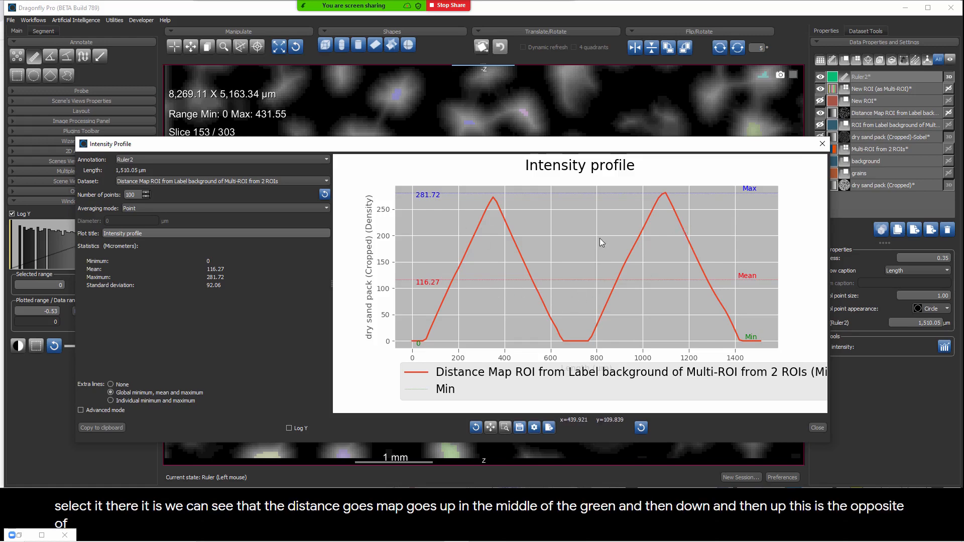
{"action": "left_click", "coordinate": [822, 143]}
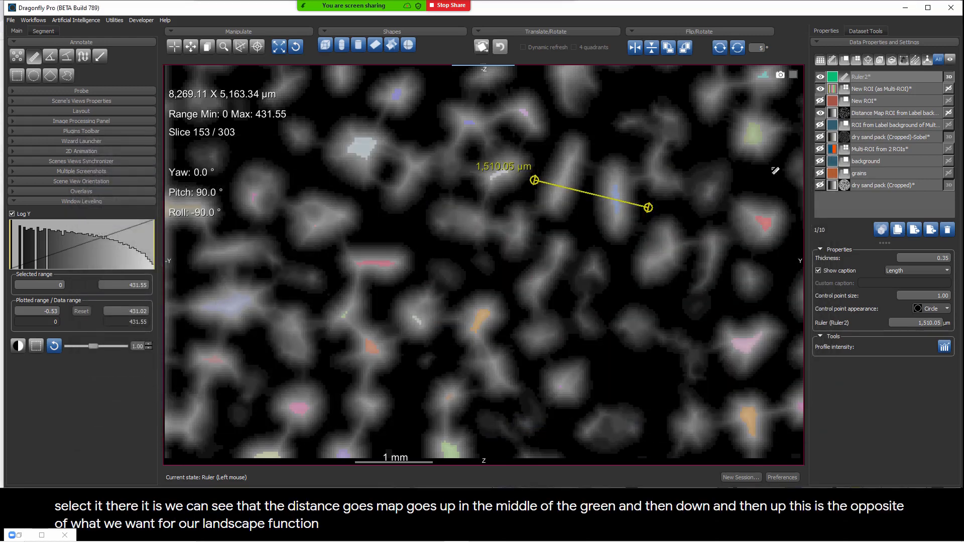
Step: Invert the values of the distance map in place, without creating a new dataset
{"action": "left_click", "coordinate": [868, 115]}
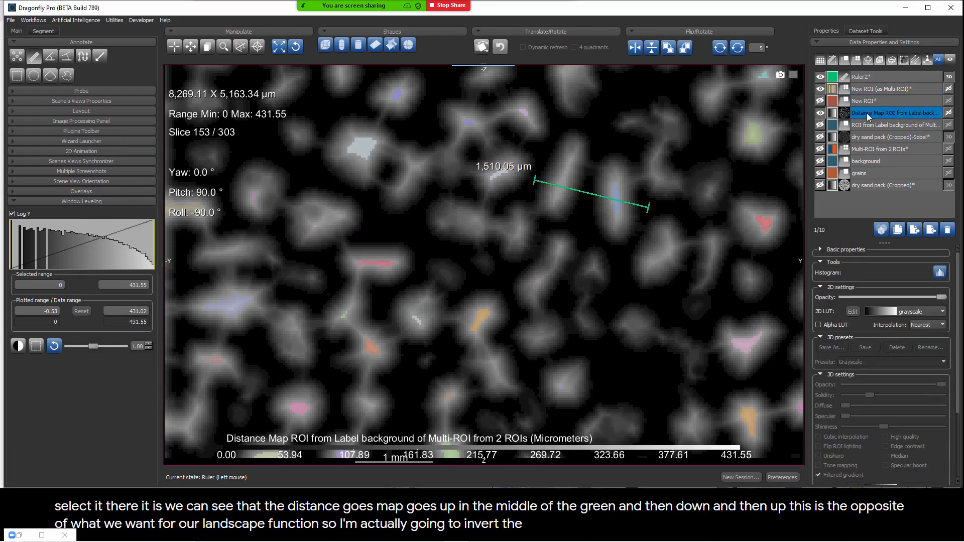
{"action": "right_click", "coordinate": [866, 113]}
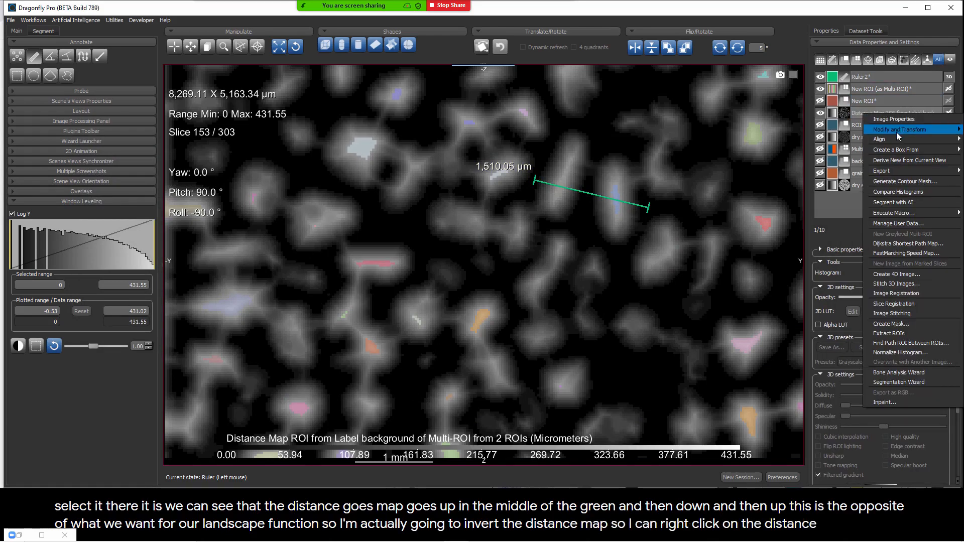
{"action": "mouse_move", "coordinate": [896, 131]}
{"action": "left_click", "coordinate": [805, 167]}
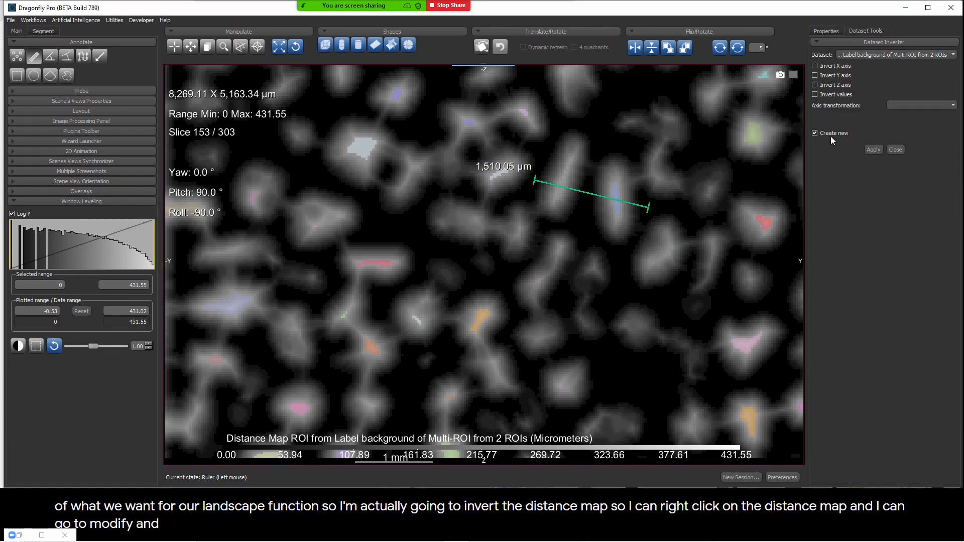
{"action": "left_click", "coordinate": [829, 134]}
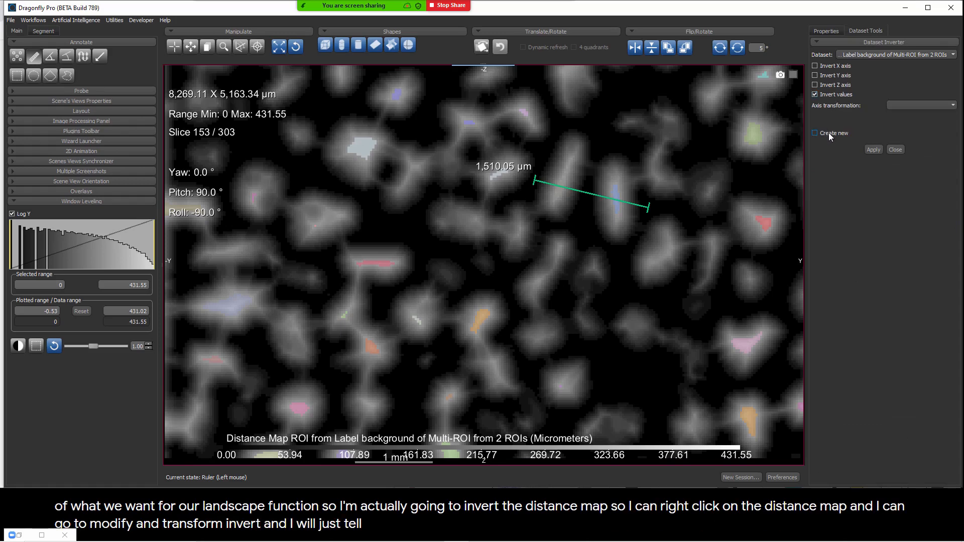
{"action": "left_click", "coordinate": [873, 149]}
{"action": "left_click", "coordinate": [896, 149]}
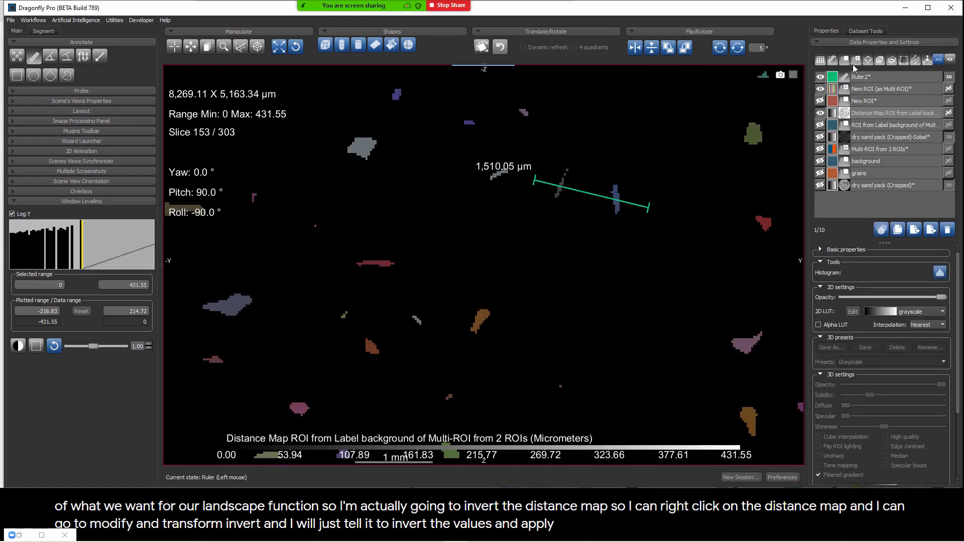
Step: Set the inverted distance map's window leveling to about -192 to 241 to show the grain valleys, and hide the ruler
{"action": "left_click", "coordinate": [874, 115]}
{"action": "right_click_drag", "start_coordinate": [682, 303], "coordinate": [658, 106]}
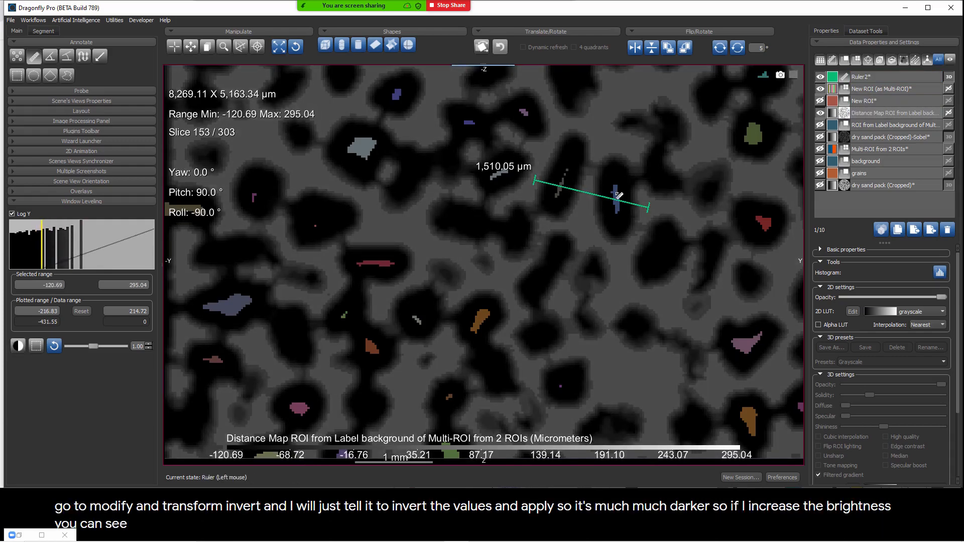
{"action": "right_click_drag", "start_coordinate": [644, 269], "coordinate": [624, 219]}
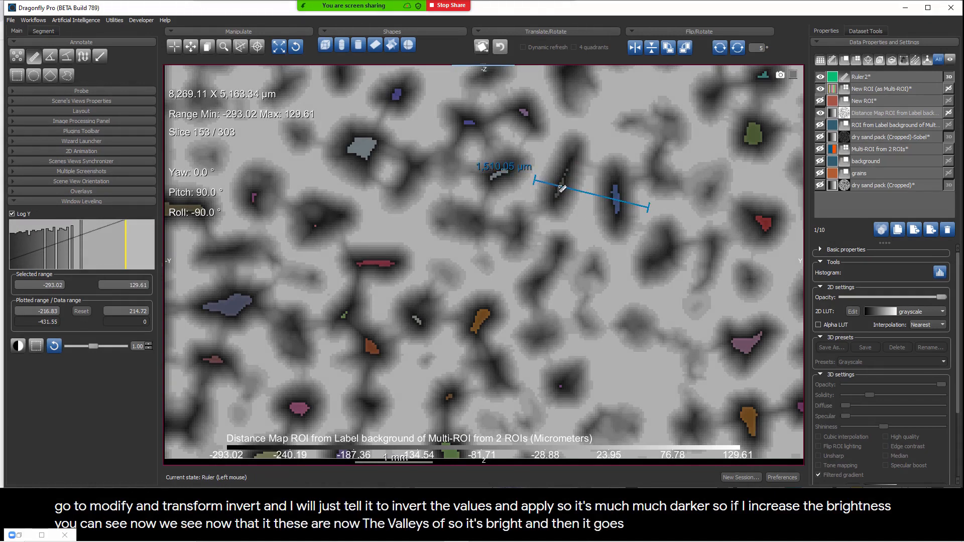
{"action": "left_click_drag", "start_coordinate": [640, 302], "coordinate": [662, 301], "text": "ctrl+shift"}
{"action": "scroll", "coordinate": [662, 302], "scroll_direction": "down", "scroll_amount": 1}
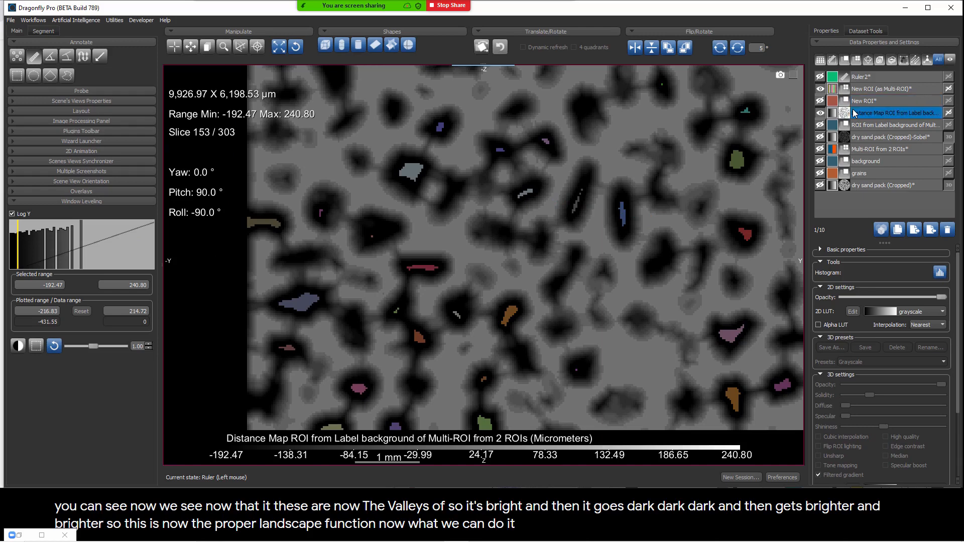
Step: Rename the seed Multi-ROI made from the new ROI as grains
{"action": "left_click", "coordinate": [863, 90]}
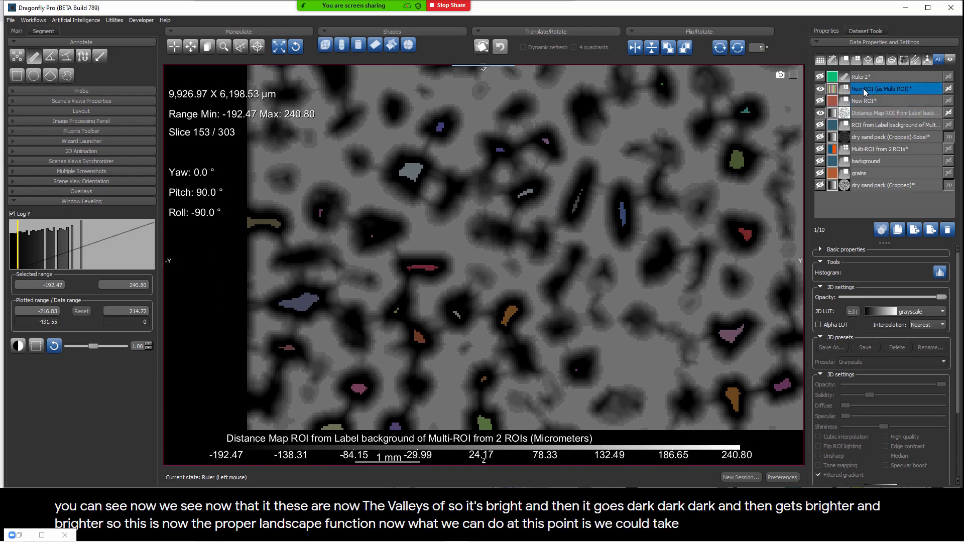
{"action": "left_click", "coordinate": [862, 93]}
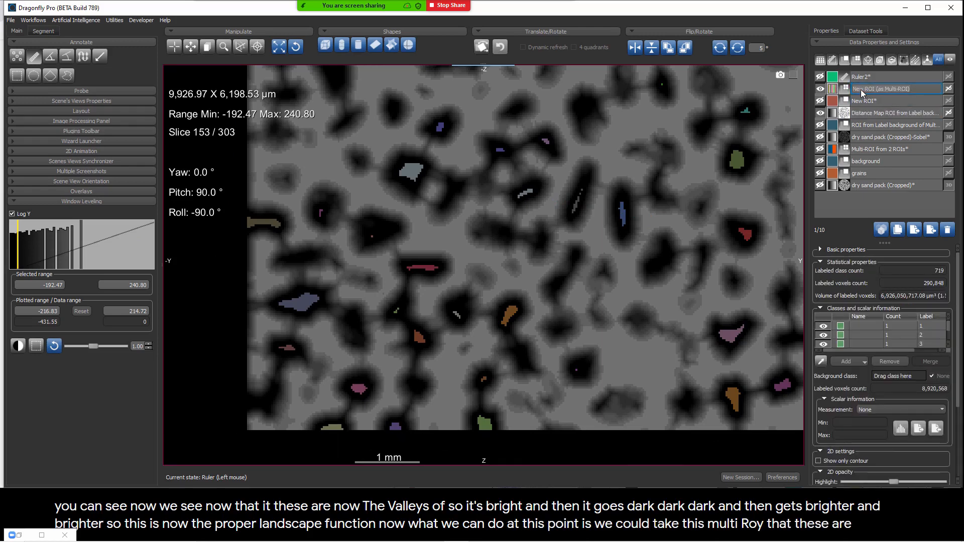
{"action": "type", "text": "grains*"}
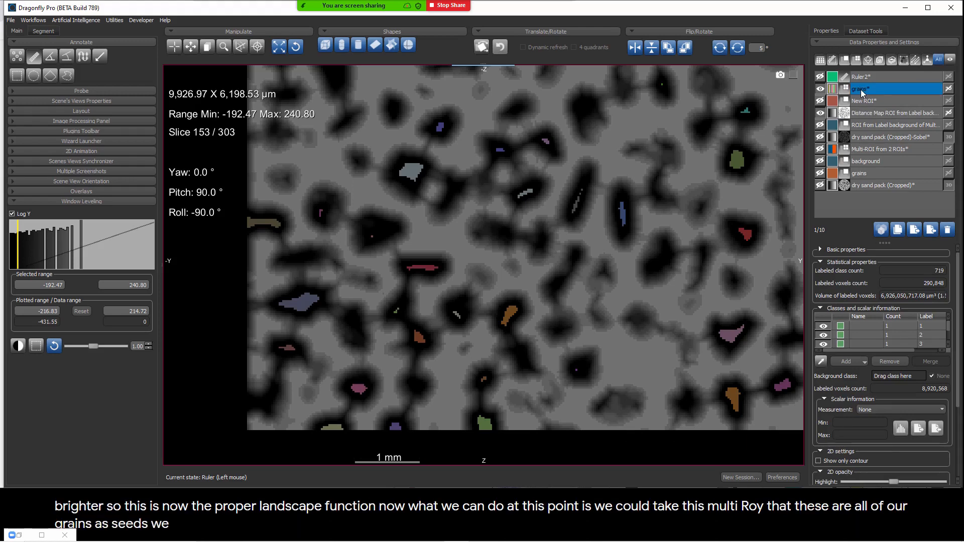
Step: Try a watershed transform on the grains Multi-ROI with the inverted distance map as landscape and None as mask
{"action": "right_click", "coordinate": [862, 93]}
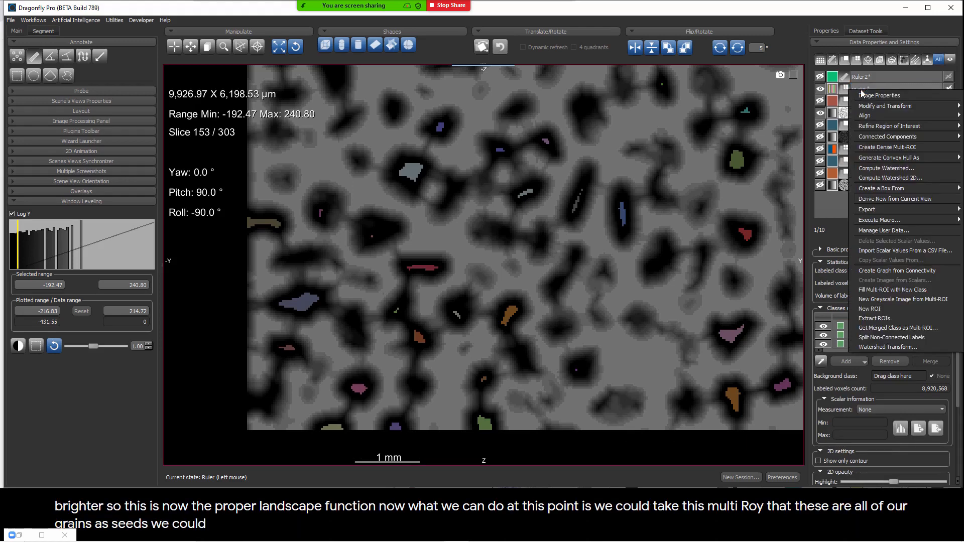
{"action": "left_click", "coordinate": [873, 352]}
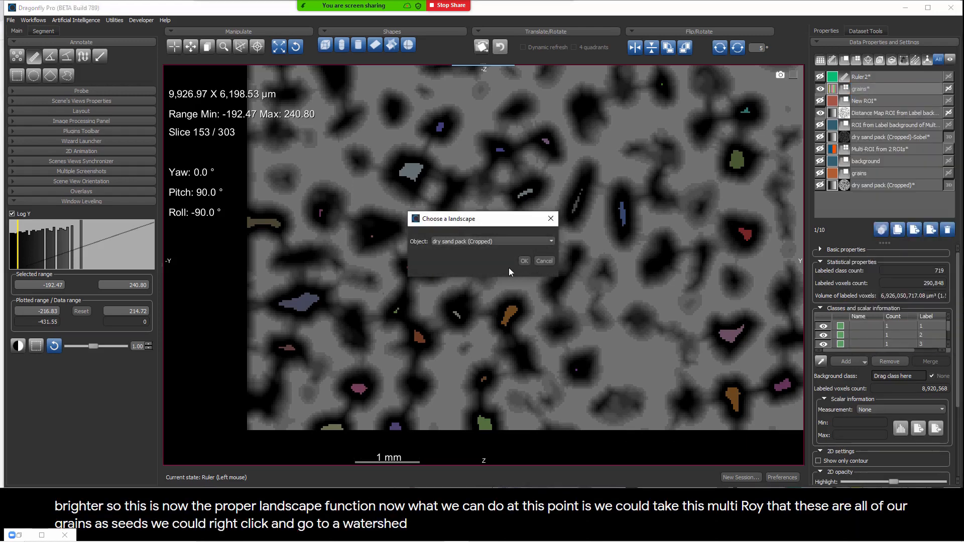
{"action": "left_click", "coordinate": [473, 243]}
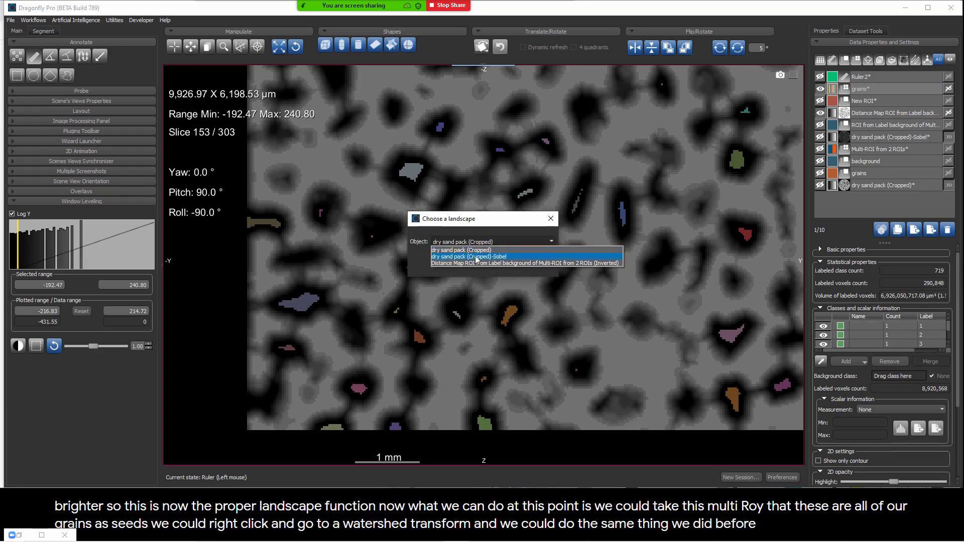
{"action": "left_click", "coordinate": [476, 263]}
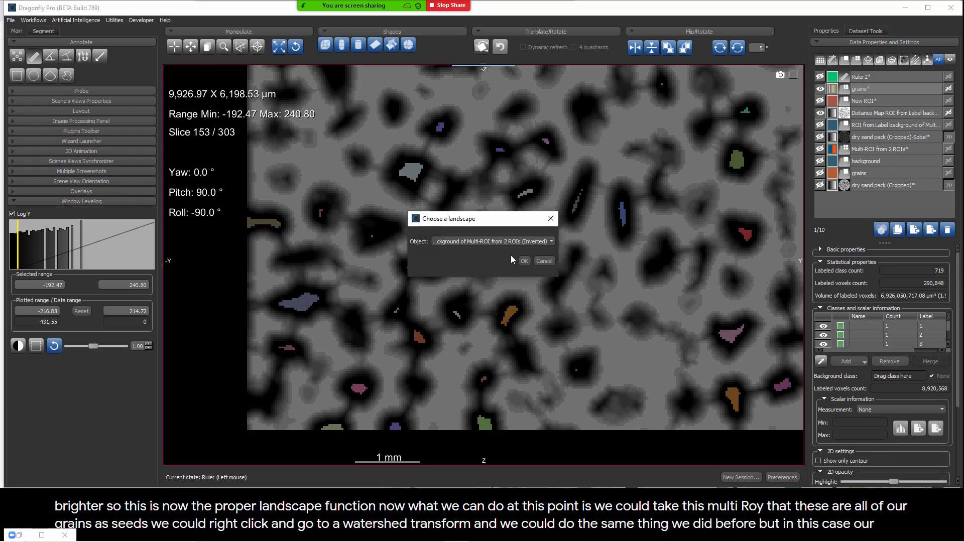
{"action": "left_click", "coordinate": [525, 261]}
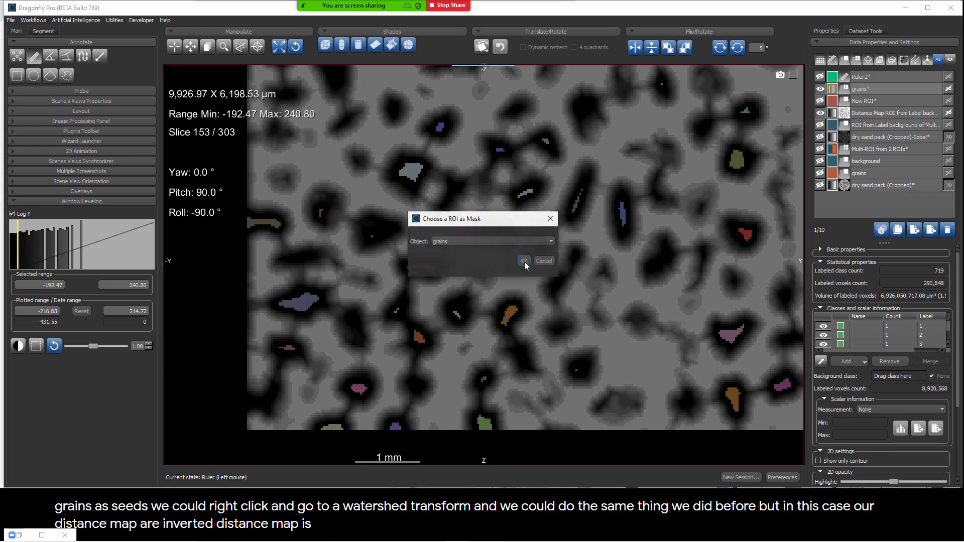
{"action": "left_click", "coordinate": [495, 242]}
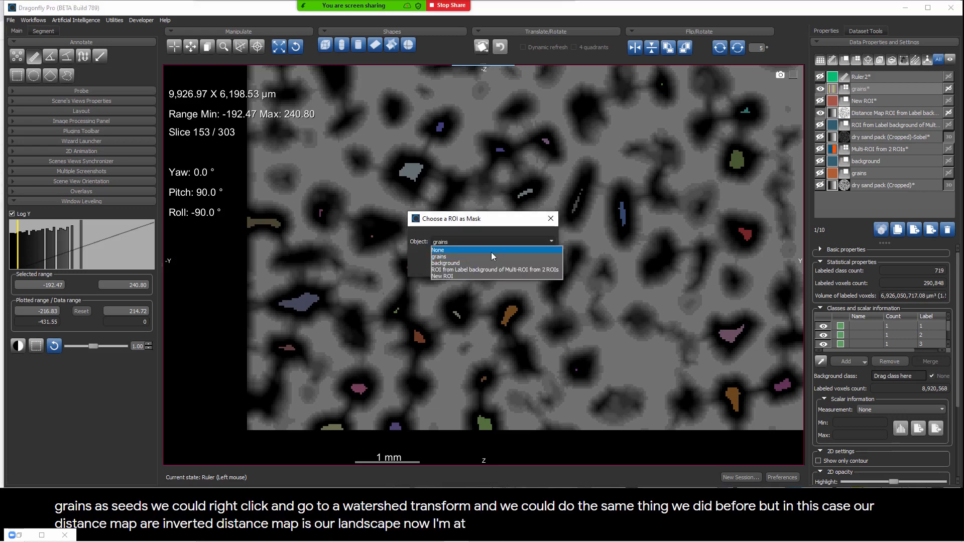
{"action": "left_click", "coordinate": [490, 252]}
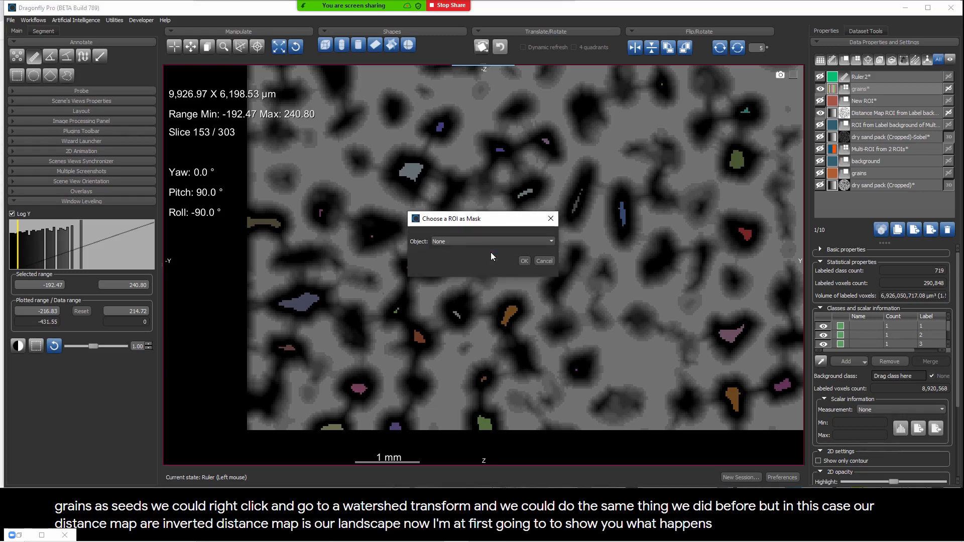
{"action": "left_click", "coordinate": [526, 261]}
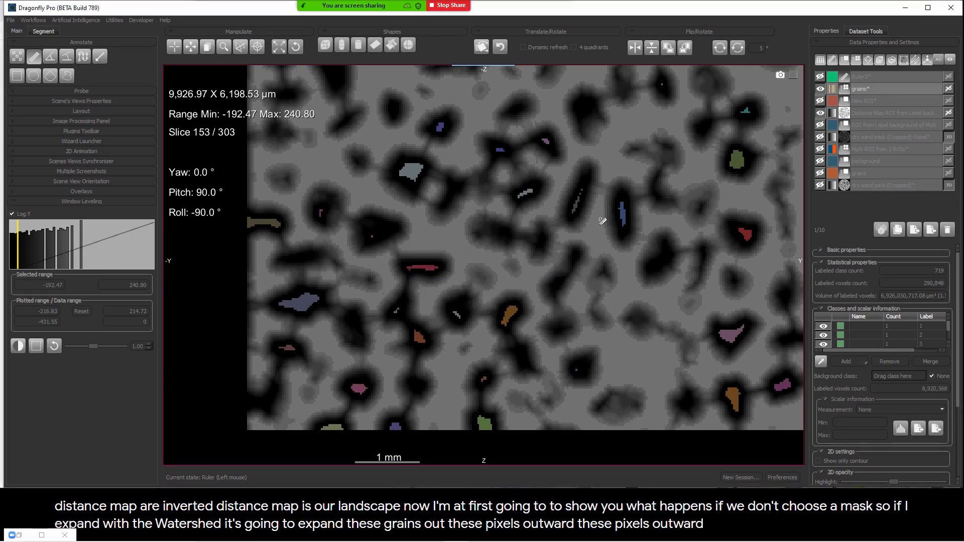
Step: Compare the unmasked watershed labels with the original sand pack image, checking the grain boundaries and the pore space between grains
{"action": "scroll", "coordinate": [719, 198], "scroll_direction": "down", "scroll_amount": 3}
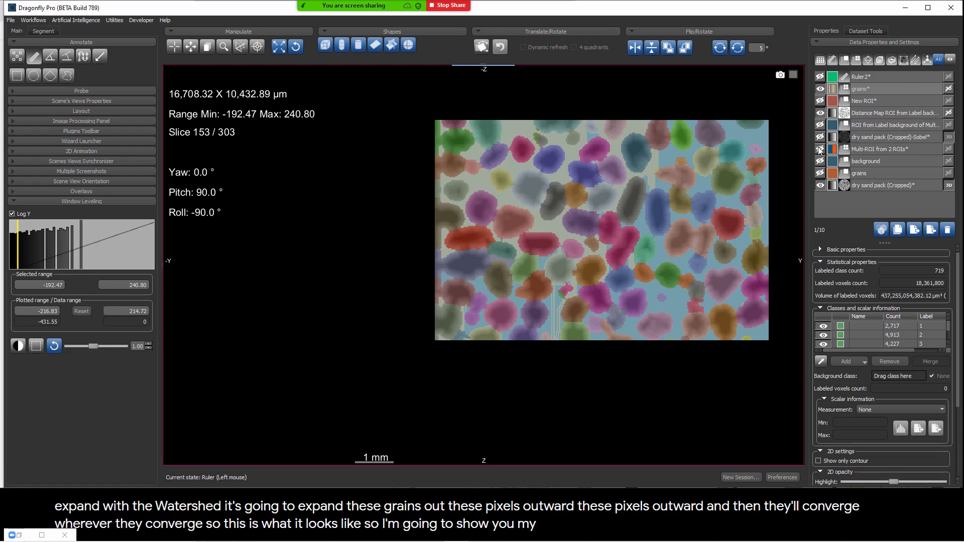
{"action": "left_click", "coordinate": [820, 89]}
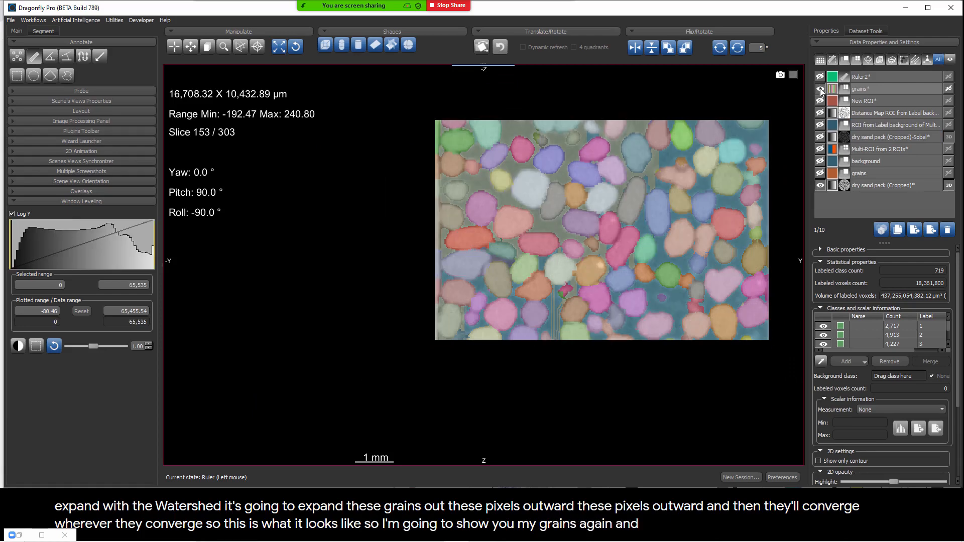
{"action": "left_click", "coordinate": [821, 90]}
{"action": "left_click", "coordinate": [821, 89]}
{"action": "left_click", "coordinate": [820, 90]}
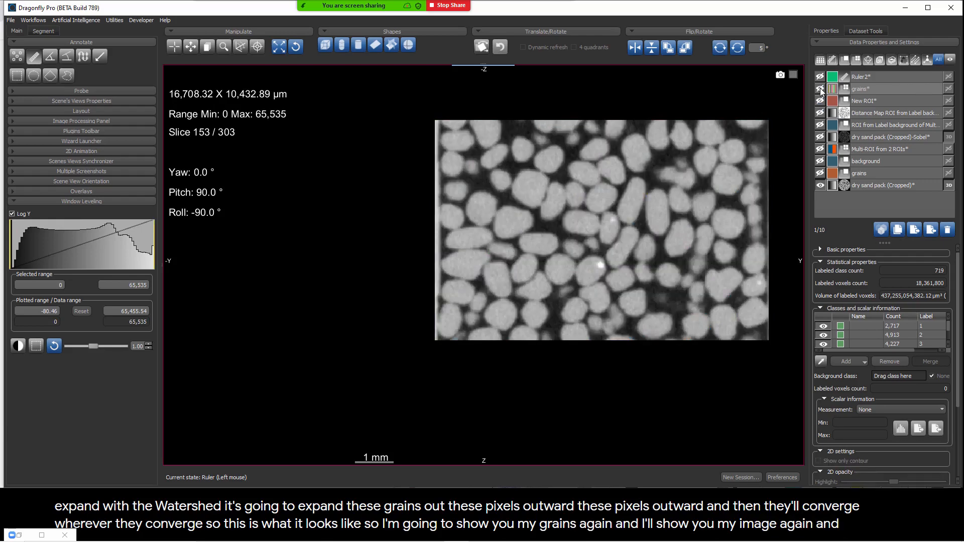
{"action": "left_click", "coordinate": [820, 89]}
{"action": "scroll", "coordinate": [625, 278], "scroll_direction": "up", "scroll_amount": 5}
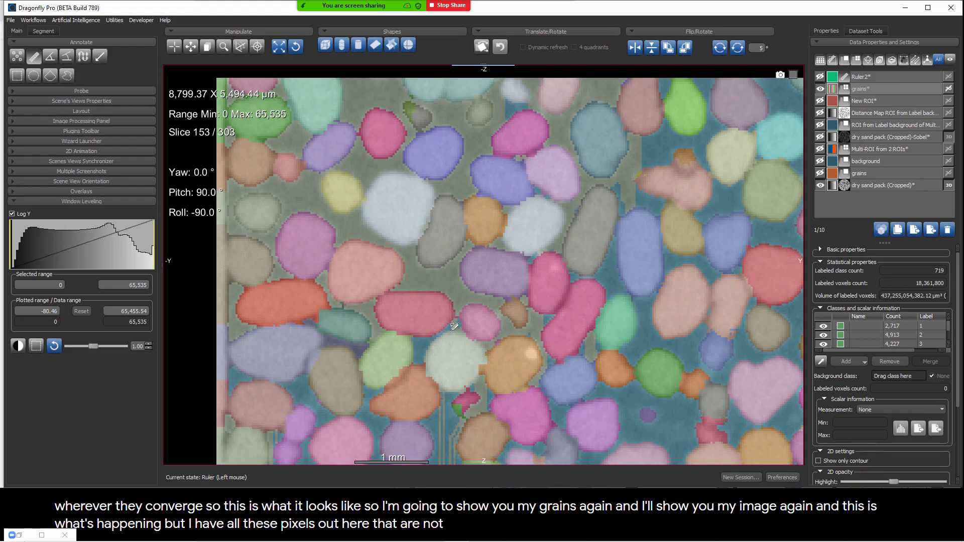
{"action": "middle_click_drag", "start_coordinate": [454, 327], "coordinate": [394, 161]}
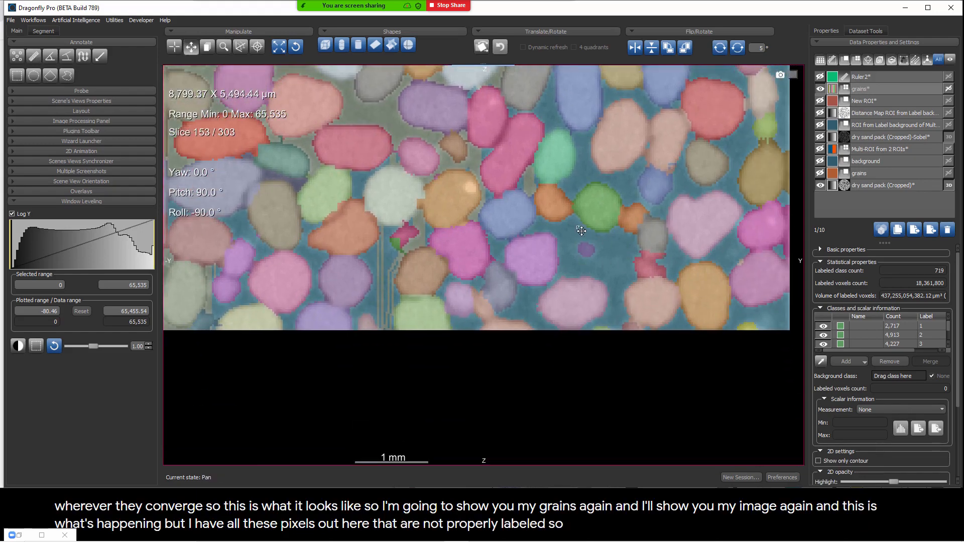
{"action": "middle_click_drag", "start_coordinate": [581, 231], "coordinate": [584, 246]}
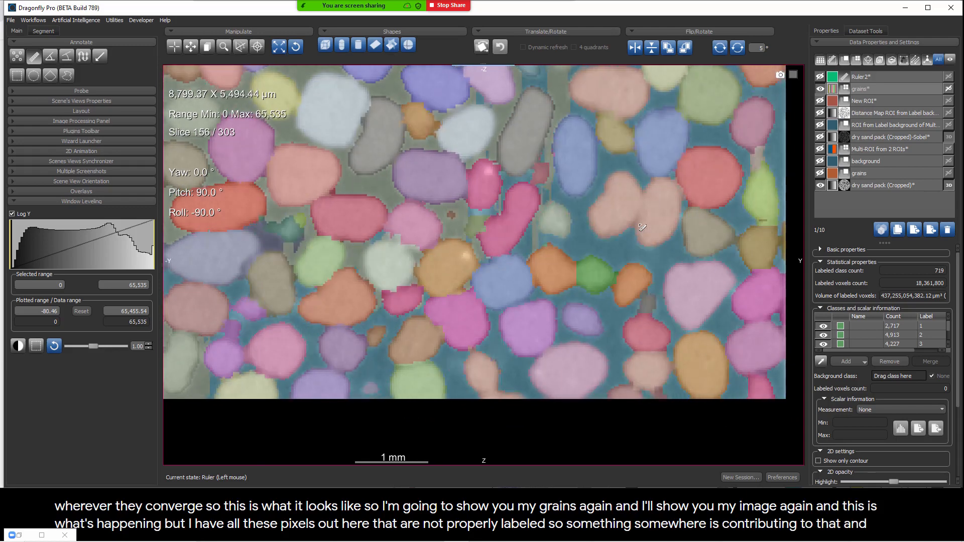
Step: Display the ruler and the two-class Multi-ROI from 2 ROIs over the sand image, together with the grain labels
{"action": "left_click", "coordinate": [821, 77]}
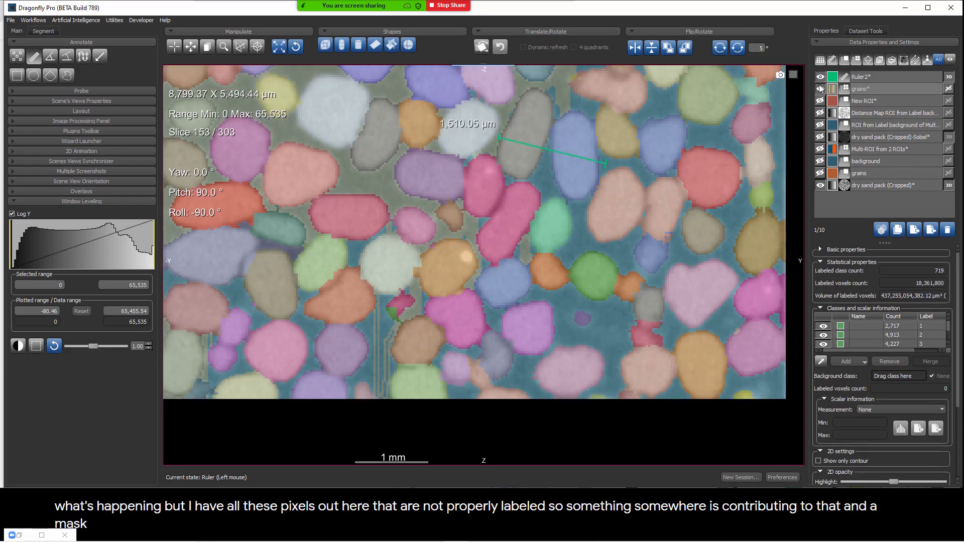
{"action": "left_click", "coordinate": [820, 90]}
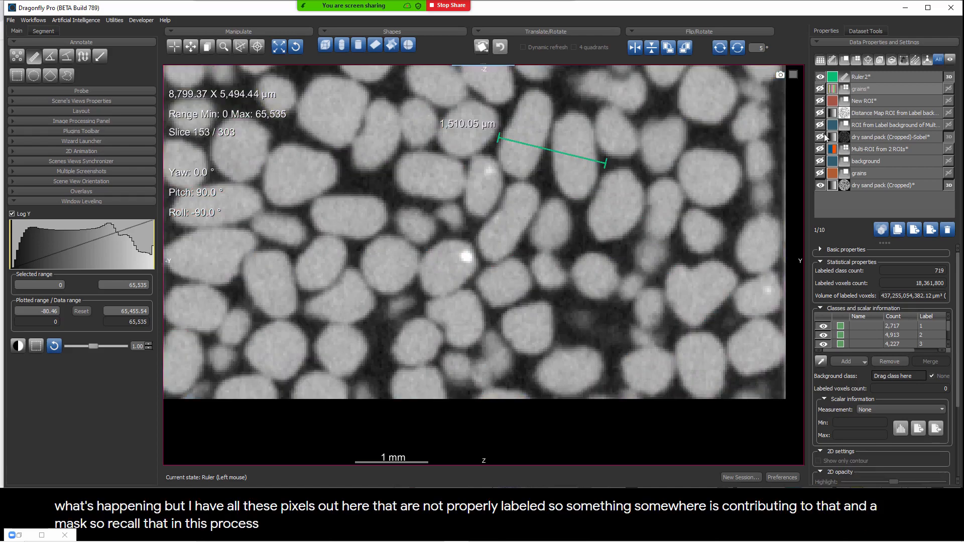
{"action": "left_click", "coordinate": [820, 150]}
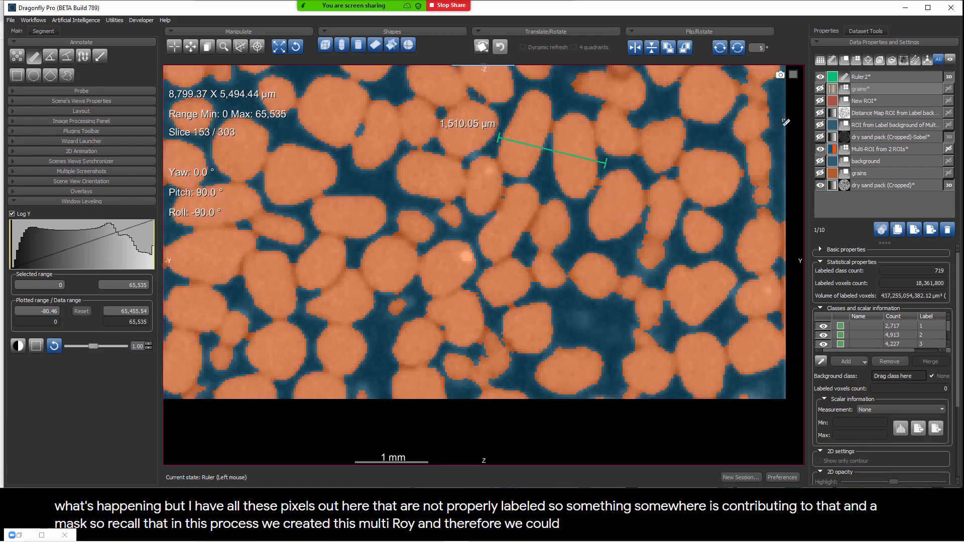
{"action": "left_click", "coordinate": [820, 89]}
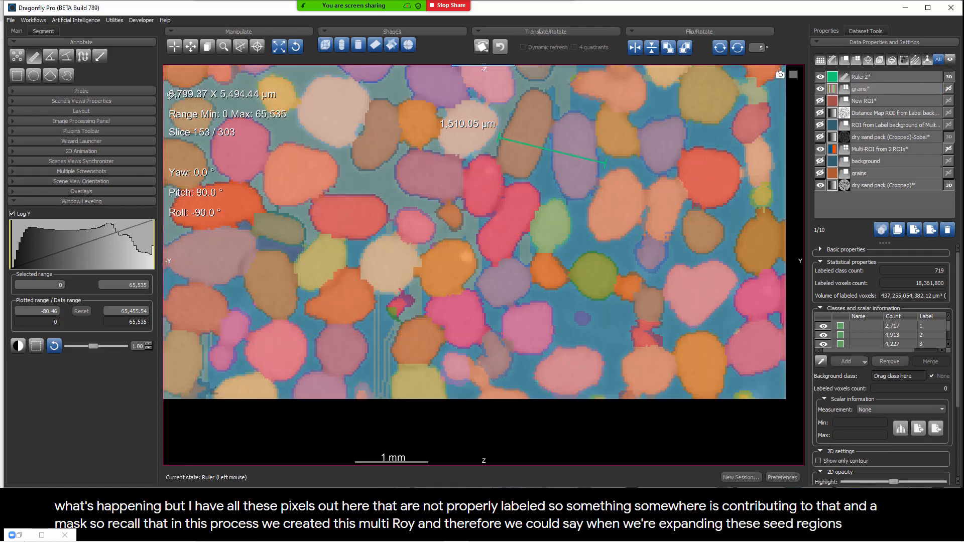
Step: Undo the unmasked watershed expansion of the grains Multi-ROI to return to the original seeds
{"action": "left_click", "coordinate": [43, 31]}
{"action": "left_click", "coordinate": [130, 63]}
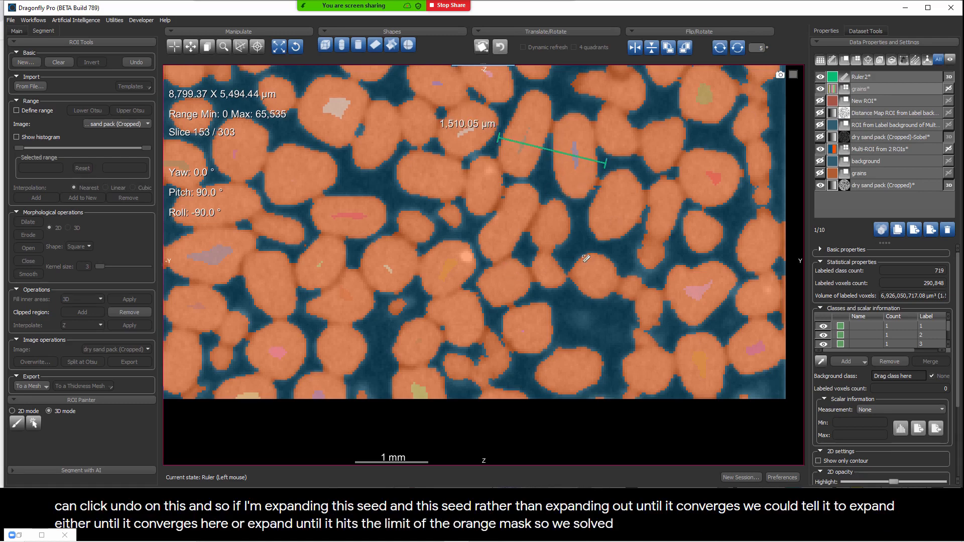
Step: Extract the grains class of Multi-ROI from 2 ROIs as a separate ROI
{"action": "left_click", "coordinate": [859, 153]}
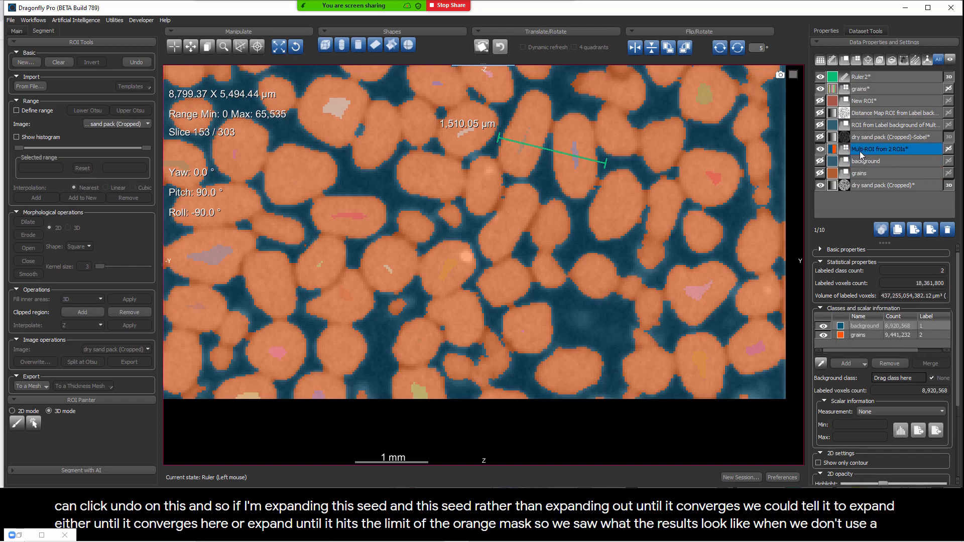
{"action": "right_click", "coordinate": [860, 152]}
{"action": "key", "text": "Escape"}
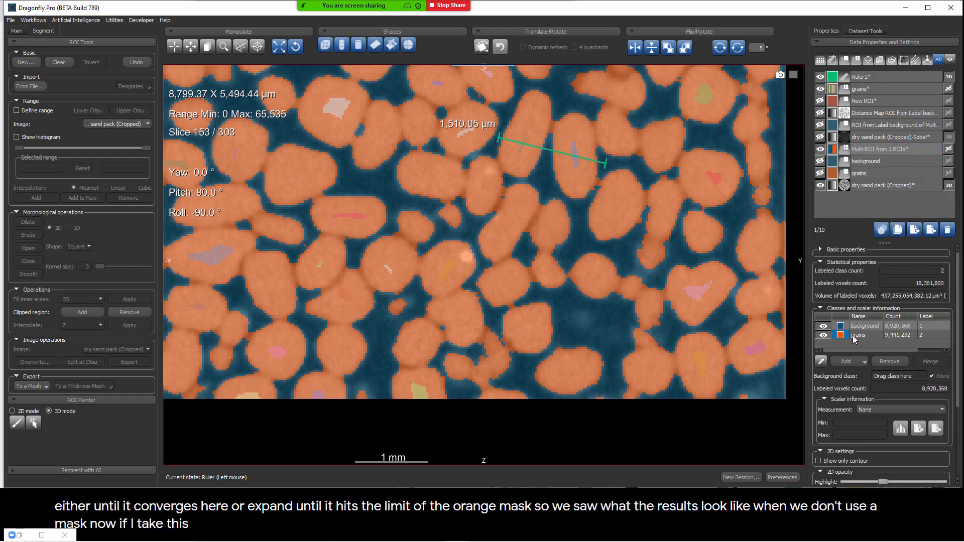
{"action": "right_click", "coordinate": [859, 335]}
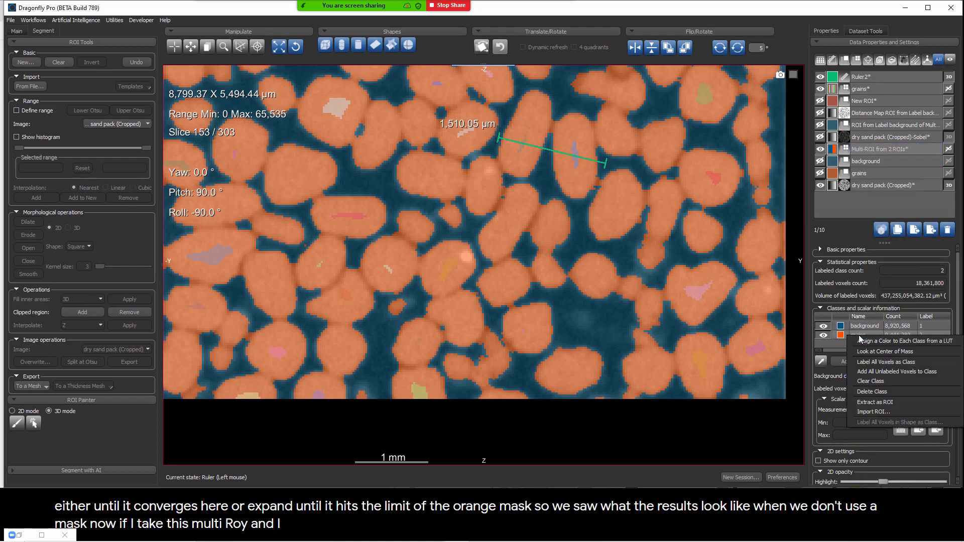
{"action": "left_click", "coordinate": [876, 402]}
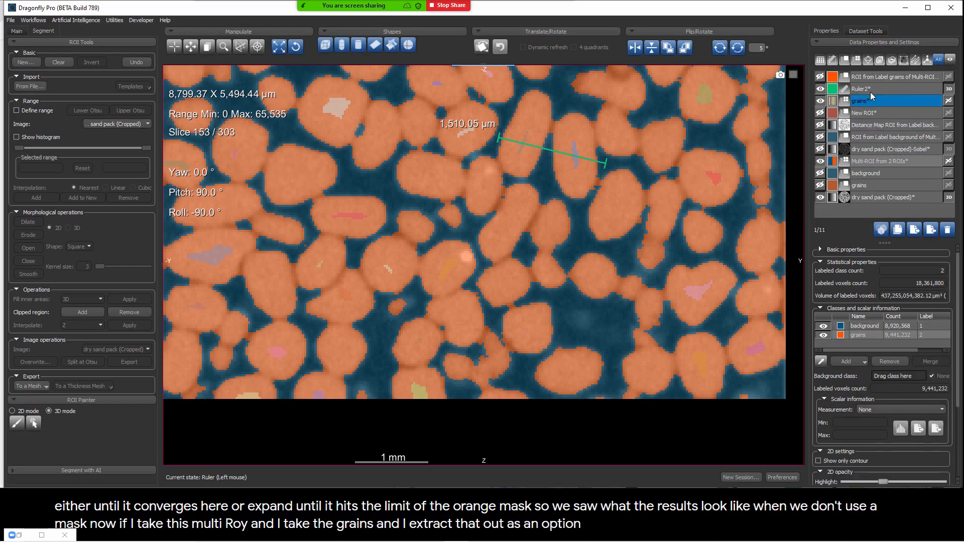
Step: Rename the extracted grains ROI as "grains (watershed)"
{"action": "double_click", "coordinate": [863, 77]}
{"action": "type", "text": "g"}
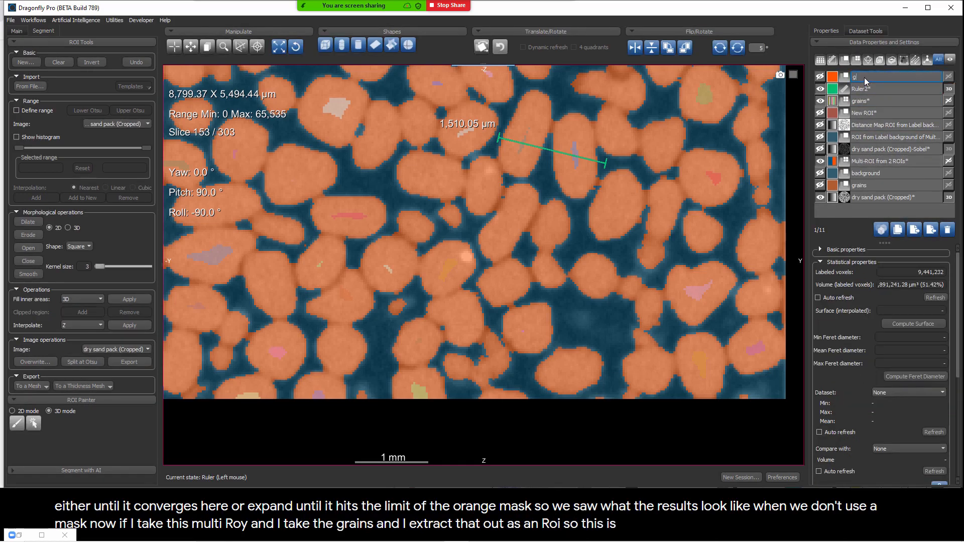
{"action": "type", "text": "rains (wa"}
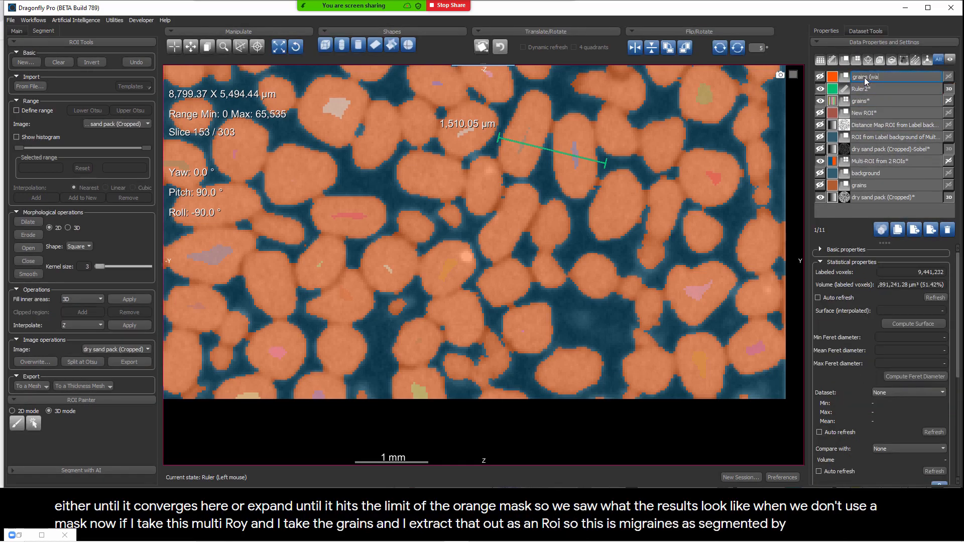
{"action": "type", "text": "tershed)*"}
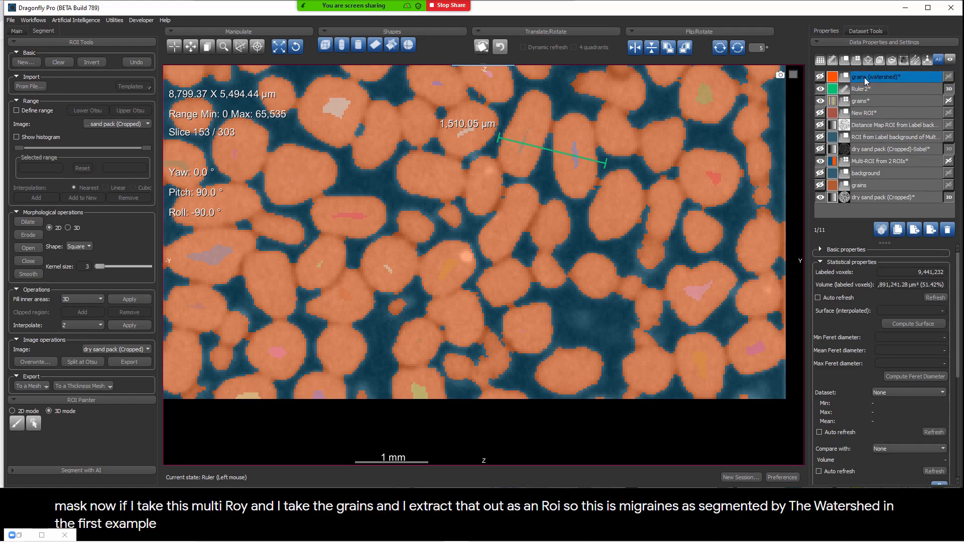
{"action": "key", "text": "Return"}
Step: Run a watershed transform on the grains Multi-ROI with the inverted distance map as landscape and grains (watershed) as mask
{"action": "left_click", "coordinate": [871, 102]}
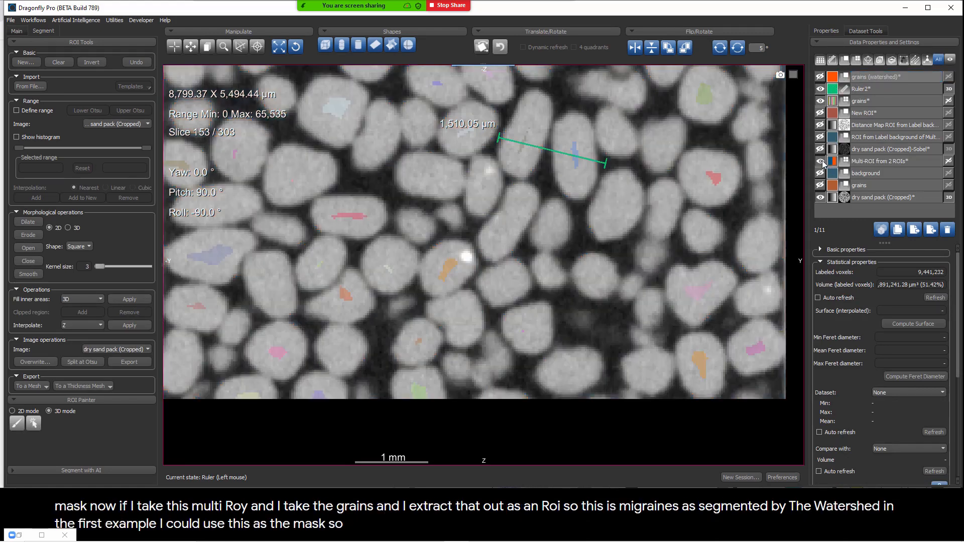
{"action": "right_click", "coordinate": [871, 103]}
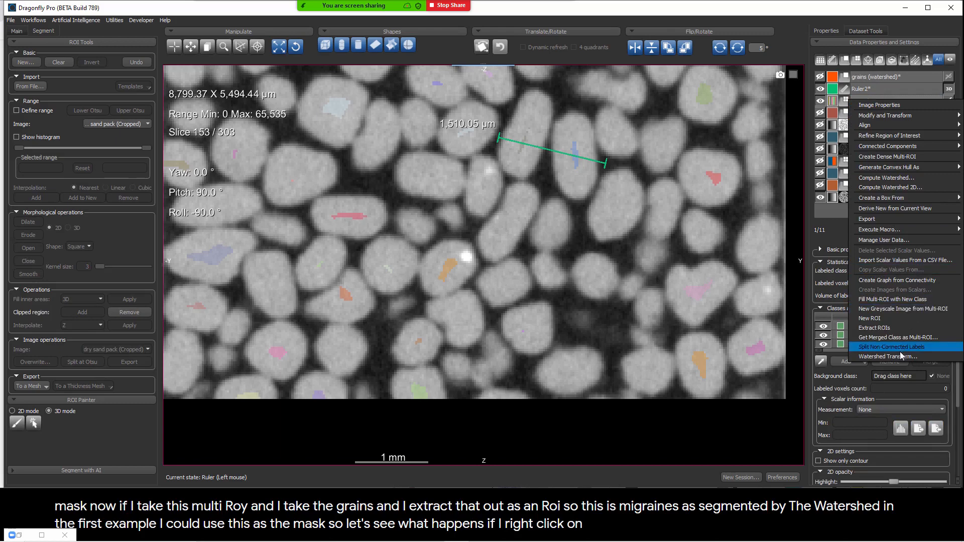
{"action": "left_click", "coordinate": [899, 357]}
{"action": "left_click", "coordinate": [466, 242]}
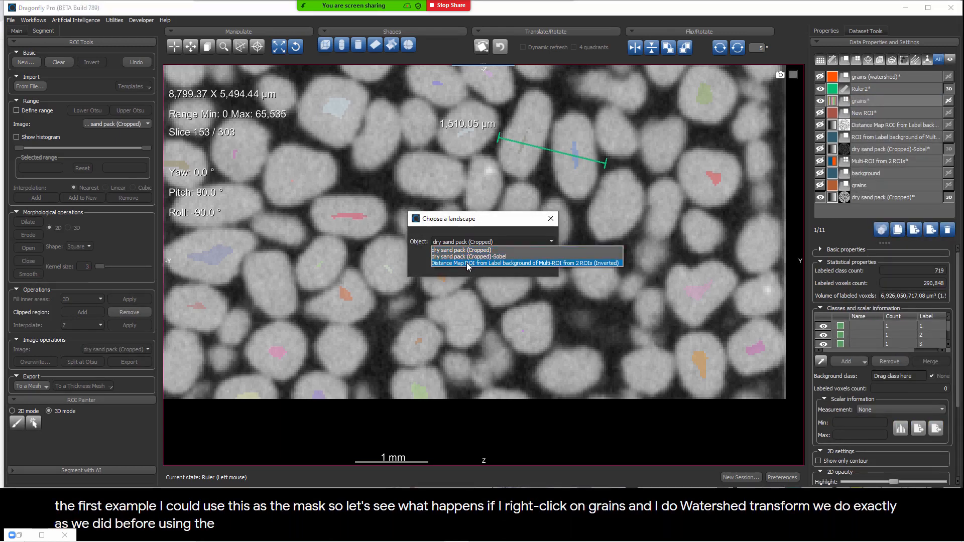
{"action": "left_click", "coordinate": [466, 263]}
{"action": "left_click", "coordinate": [523, 260]}
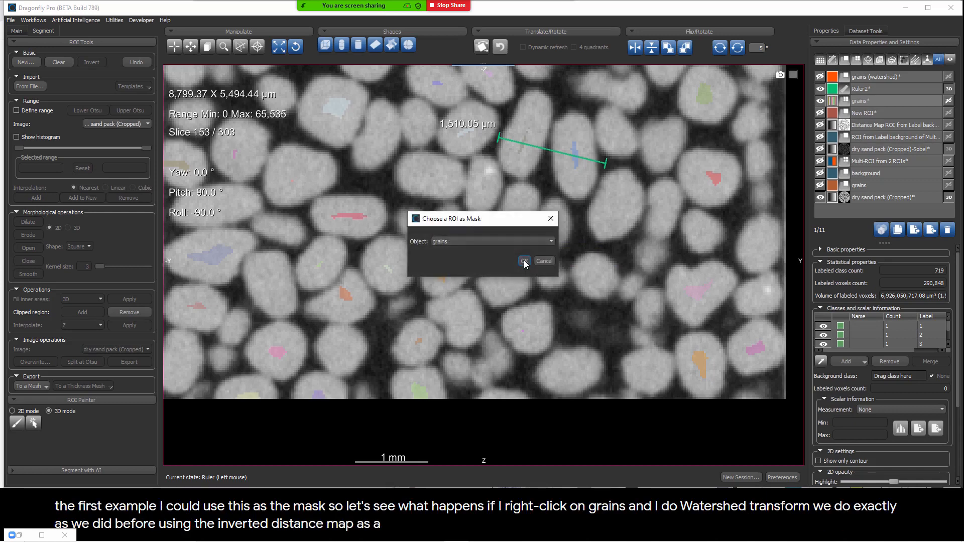
{"action": "left_click", "coordinate": [462, 245]}
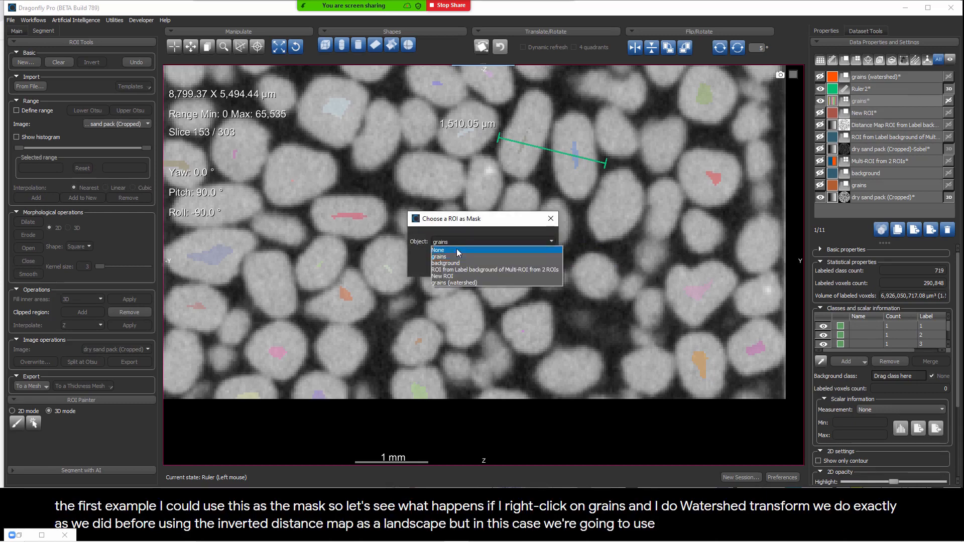
{"action": "left_click", "coordinate": [452, 283]}
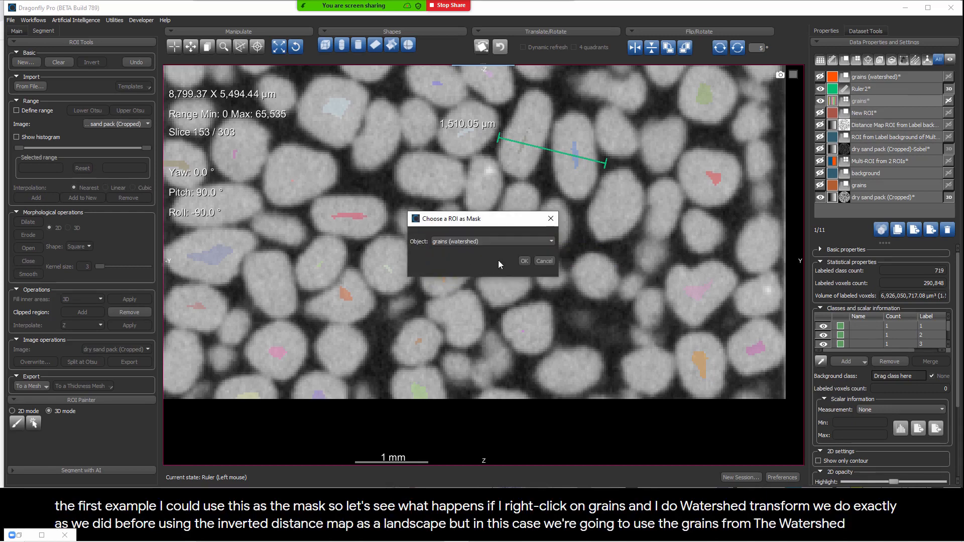
{"action": "left_click", "coordinate": [525, 262]}
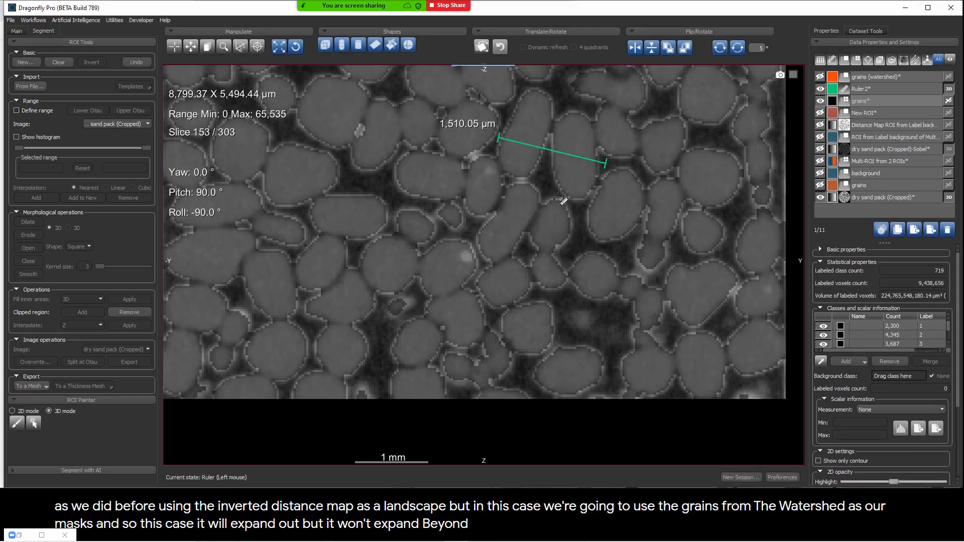
Step: Compare the expanded grain labels with the grains (watershed) mask over the sand image, and enlarge the object list
{"action": "left_click", "coordinate": [820, 77]}
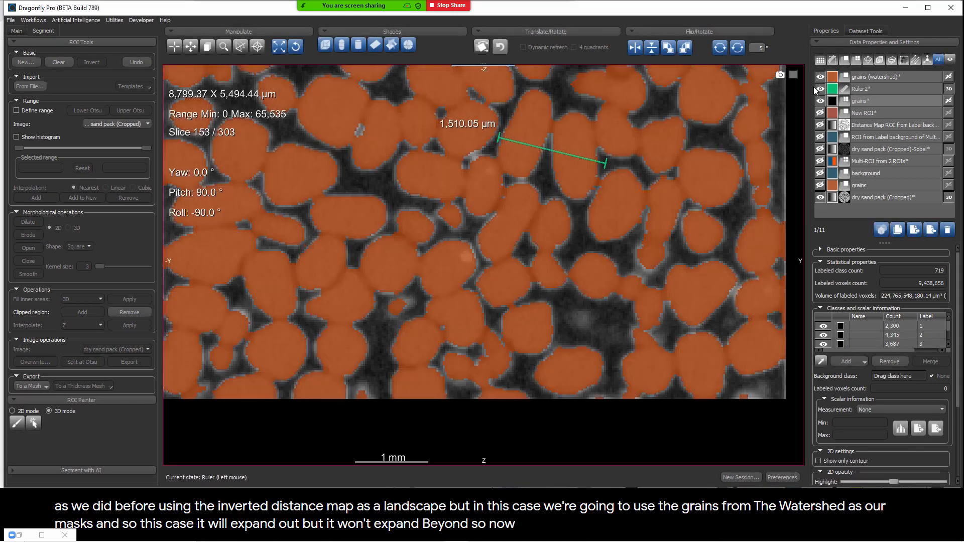
{"action": "left_click", "coordinate": [820, 77]}
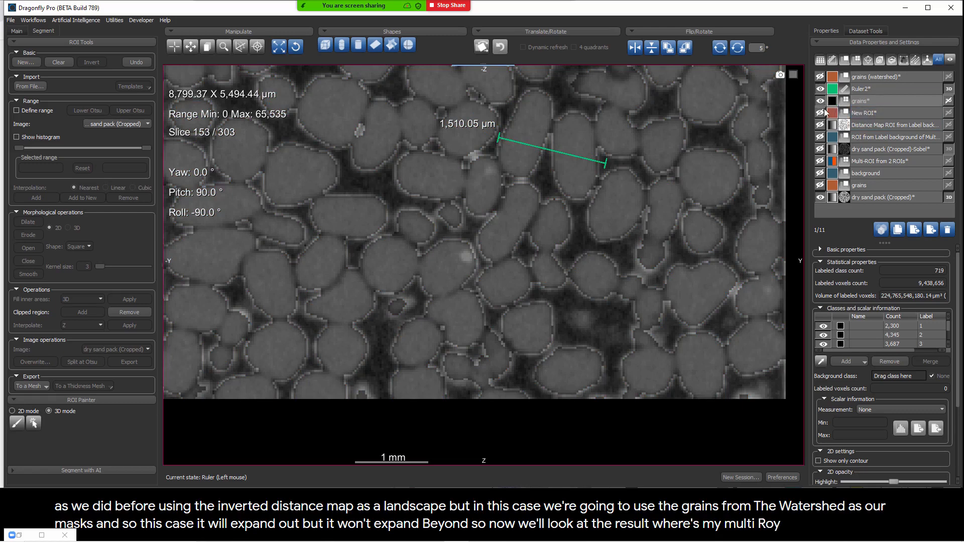
{"action": "left_click", "coordinate": [853, 115]}
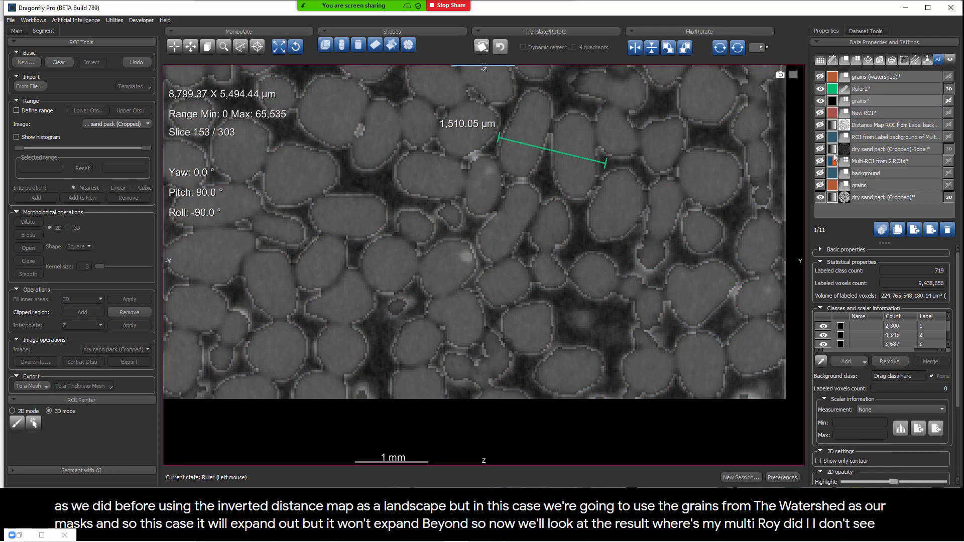
{"action": "left_click", "coordinate": [821, 78]}
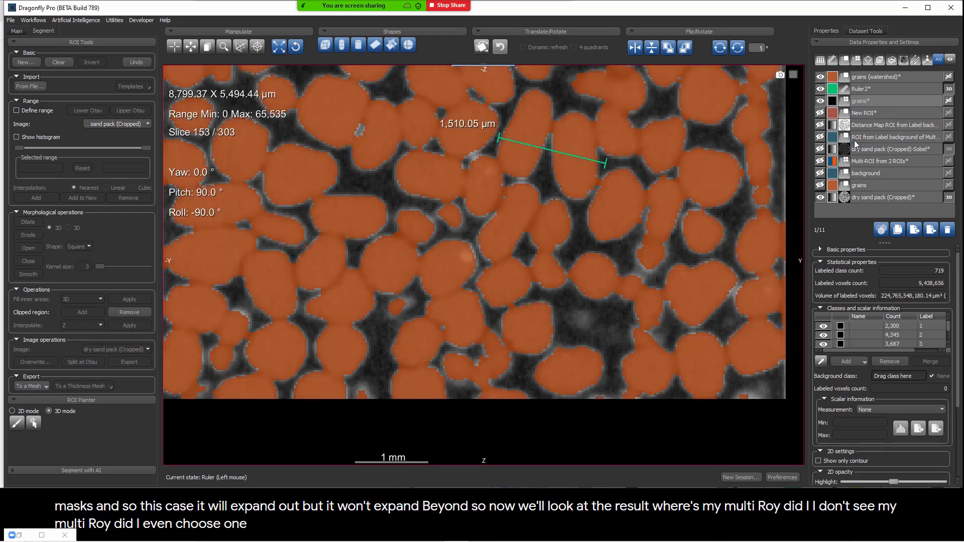
{"action": "left_click_drag", "start_coordinate": [883, 243], "coordinate": [884, 302]}
{"action": "left_click", "coordinate": [876, 246]}
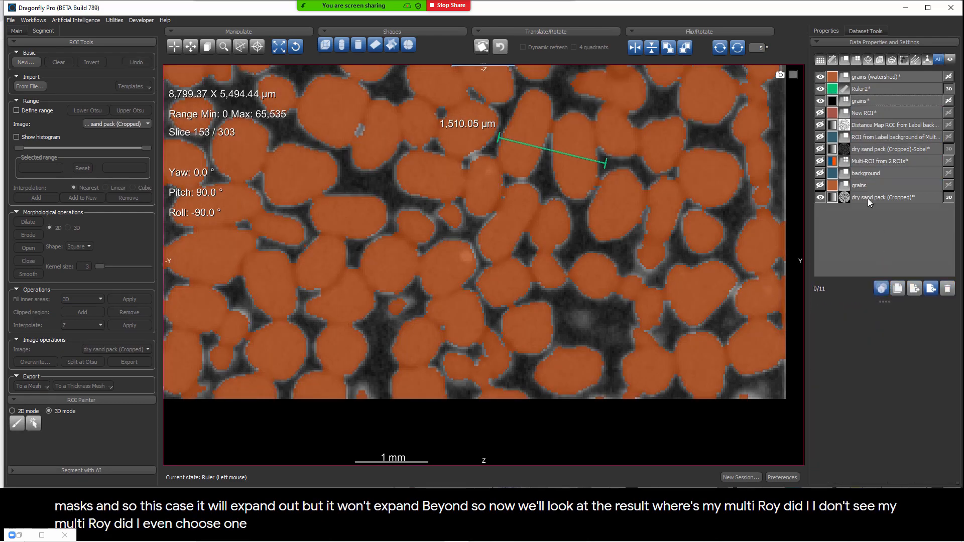
Step: Hide the grains (watershed) mask, the grains labels and the ruler, and select the grains Multi-ROI to show its class properties
{"action": "left_click", "coordinate": [821, 76]}
{"action": "left_click", "coordinate": [842, 80]}
{"action": "left_click", "coordinate": [821, 101]}
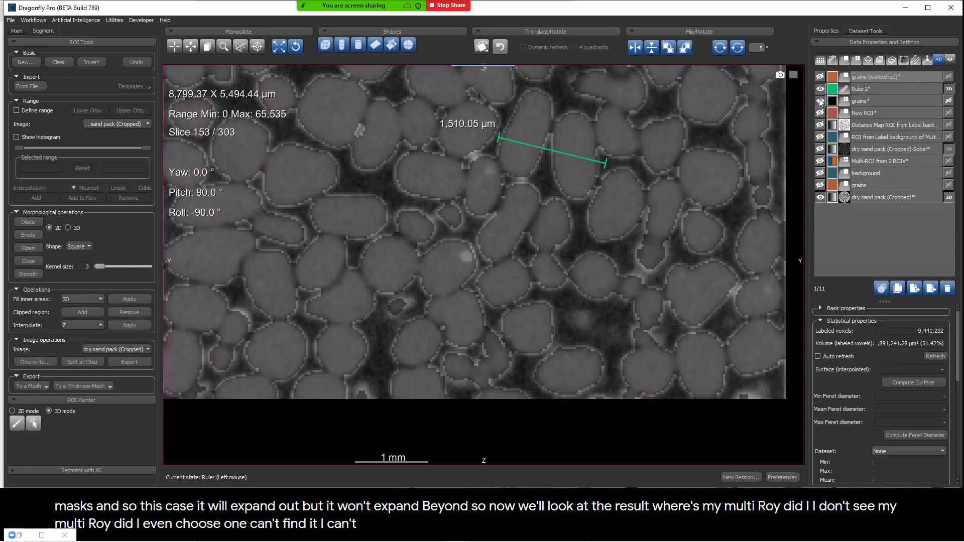
{"action": "left_click", "coordinate": [820, 88]}
{"action": "left_click", "coordinate": [865, 103]}
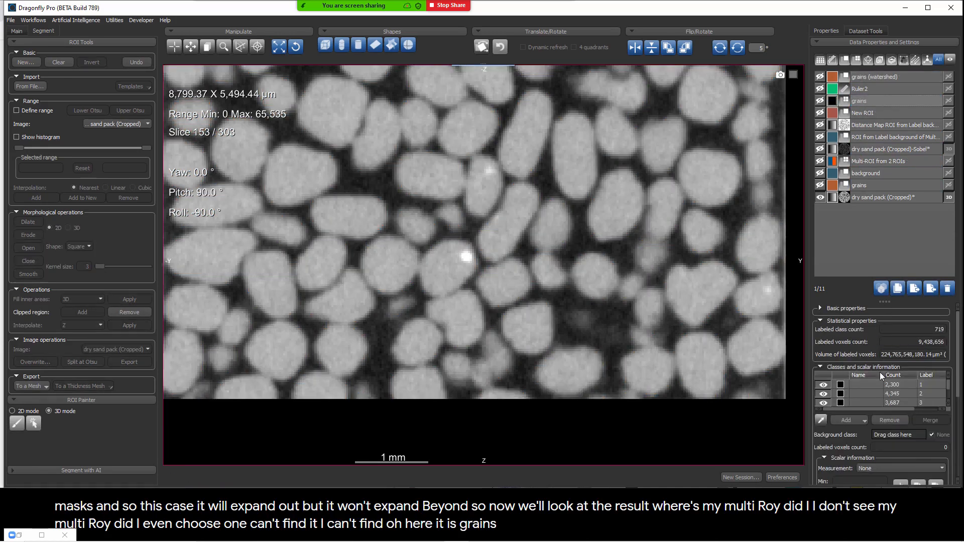
{"action": "left_click_drag", "start_coordinate": [886, 301], "coordinate": [886, 190]}
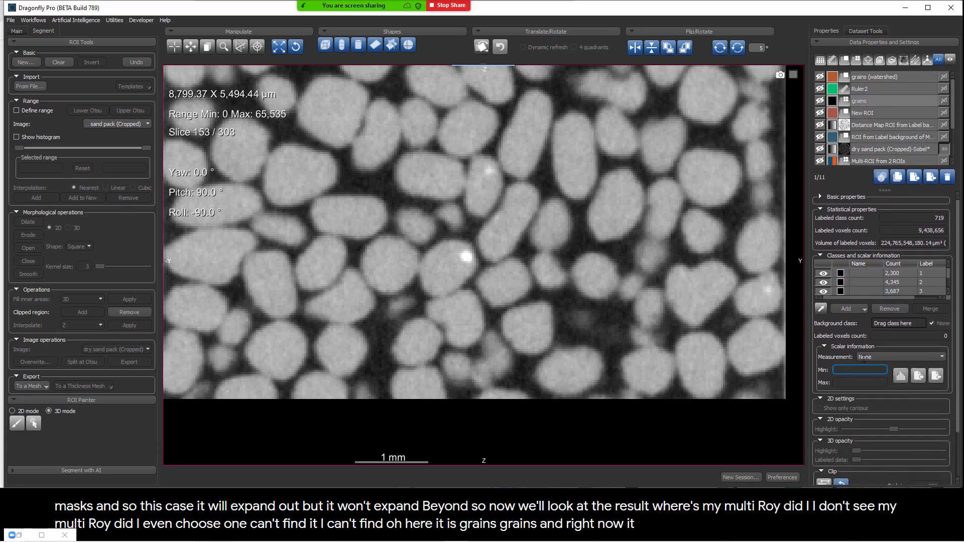
Step: Open the connected components analysis of the grains Multi-ROI and move its window clear of the sand image
{"action": "left_click", "coordinate": [924, 273]}
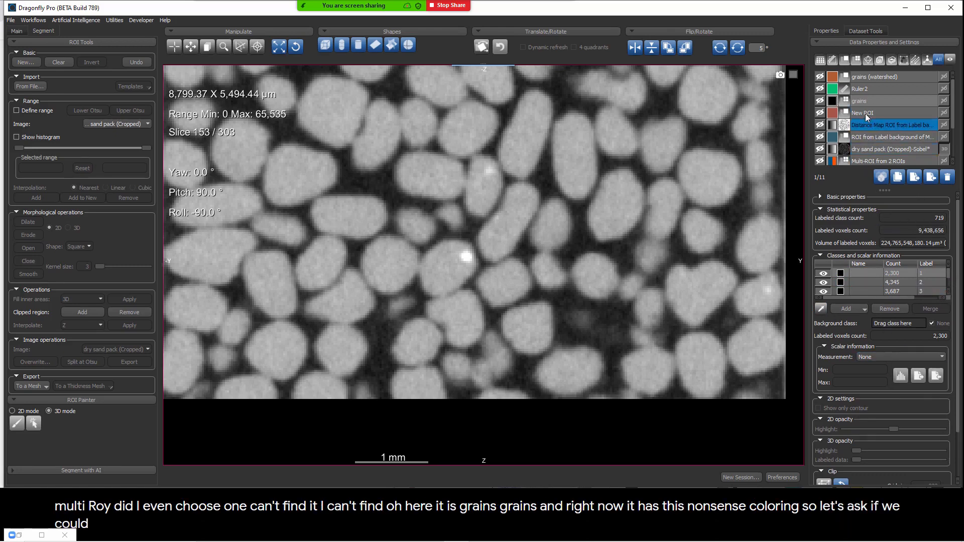
{"action": "left_click", "coordinate": [860, 100]}
{"action": "right_click", "coordinate": [860, 100]}
{"action": "mouse_move", "coordinate": [884, 146]}
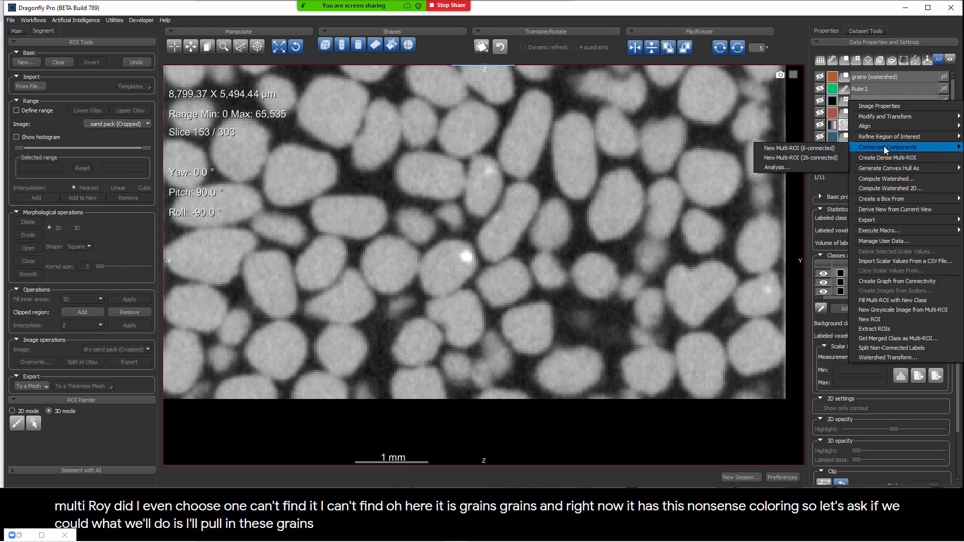
{"action": "left_click", "coordinate": [781, 166]}
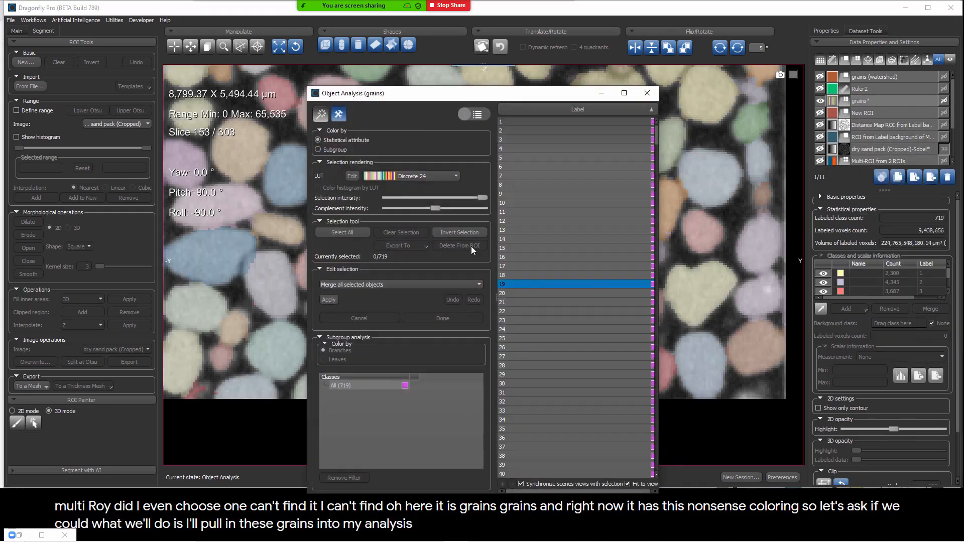
{"action": "left_click_drag", "start_coordinate": [441, 94], "coordinate": [651, 92]}
Step: Examine the colored grain labels through several slices, checking where they end against the air and against neighboring grains
{"action": "right_click_drag", "start_coordinate": [398, 310], "coordinate": [372, 136]}
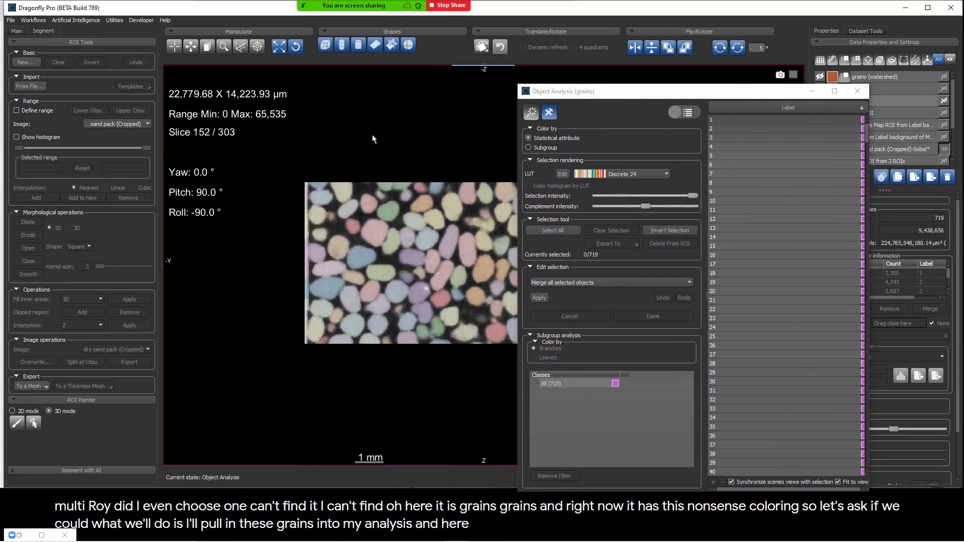
{"action": "middle_click_drag", "start_coordinate": [423, 226], "coordinate": [355, 216]}
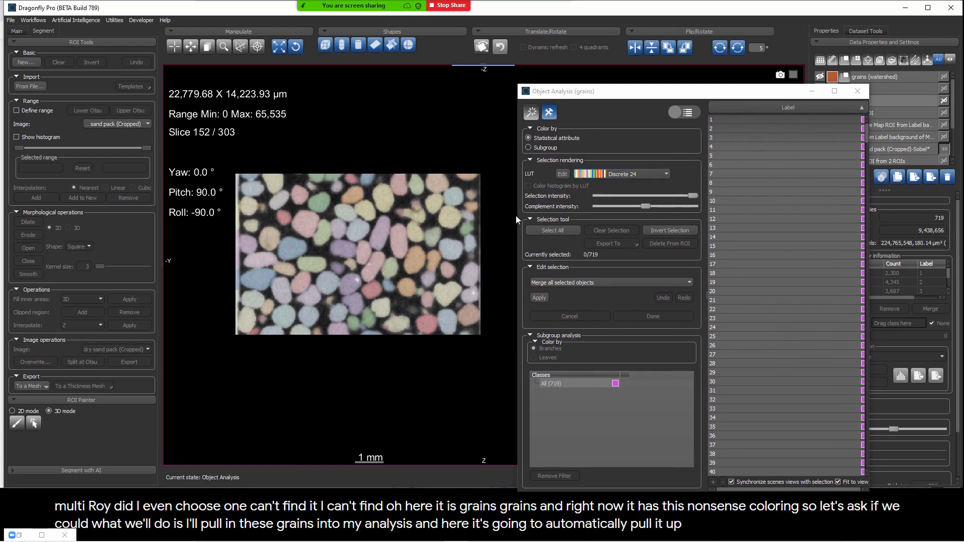
{"action": "right_click_drag", "start_coordinate": [337, 201], "coordinate": [367, 300]}
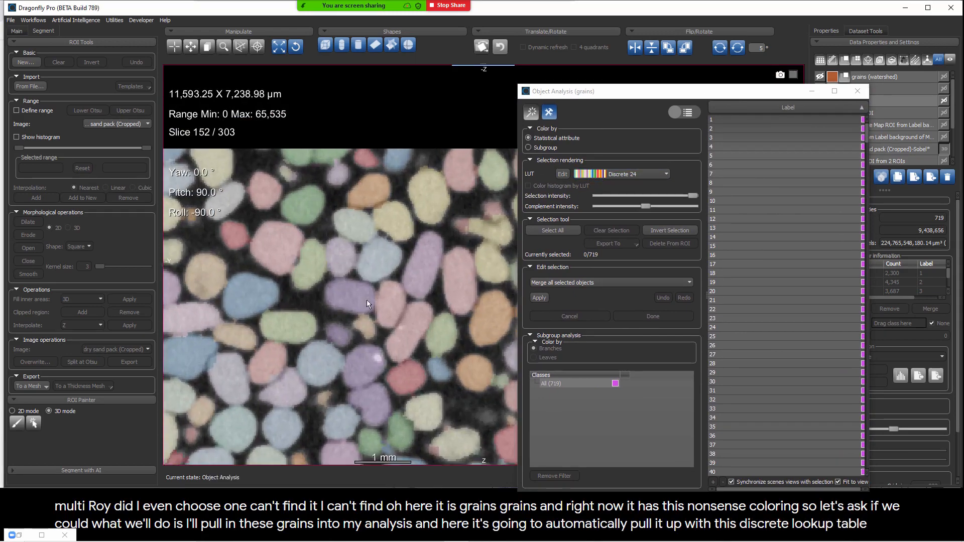
{"action": "scroll", "coordinate": [370, 283], "scroll_direction": "down", "scroll_amount": 4}
{"action": "scroll", "coordinate": [371, 285], "scroll_direction": "down", "scroll_amount": 8}
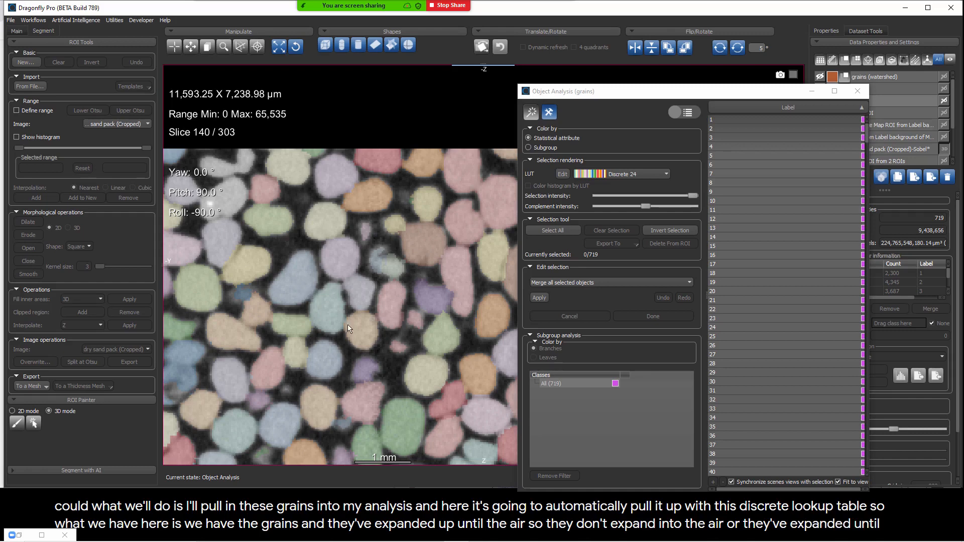
{"action": "right_click_drag", "start_coordinate": [347, 324], "coordinate": [358, 288]}
{"action": "scroll", "coordinate": [357, 288], "scroll_direction": "down", "scroll_amount": 15}
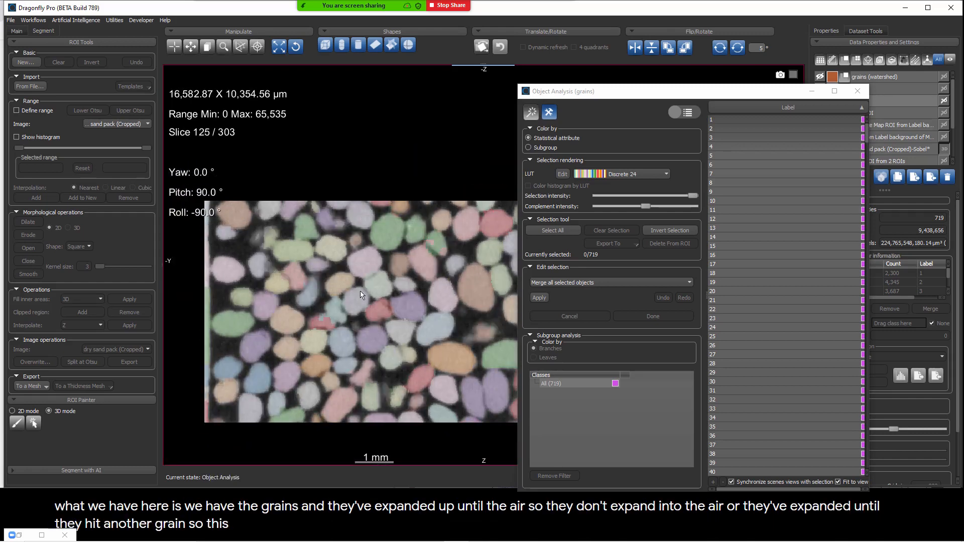
{"action": "scroll", "coordinate": [361, 296], "scroll_direction": "down", "scroll_amount": 11}
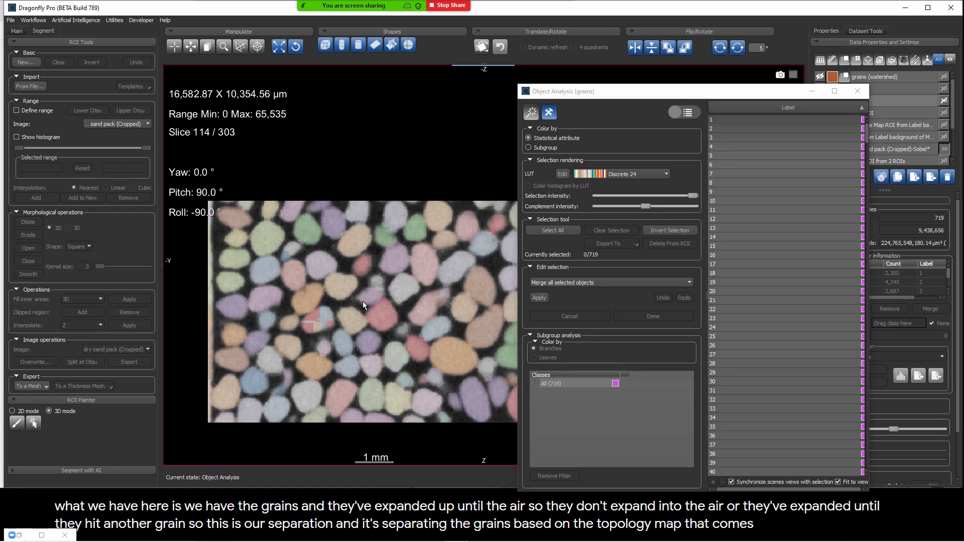
{"action": "scroll", "coordinate": [321, 307], "scroll_direction": "up", "scroll_amount": 1}
Step: Inspect the grain split by multiple seeds and the touching grains of the same color near the edge of the sand pack
{"action": "right_click_drag", "start_coordinate": [322, 307], "coordinate": [375, 458]}
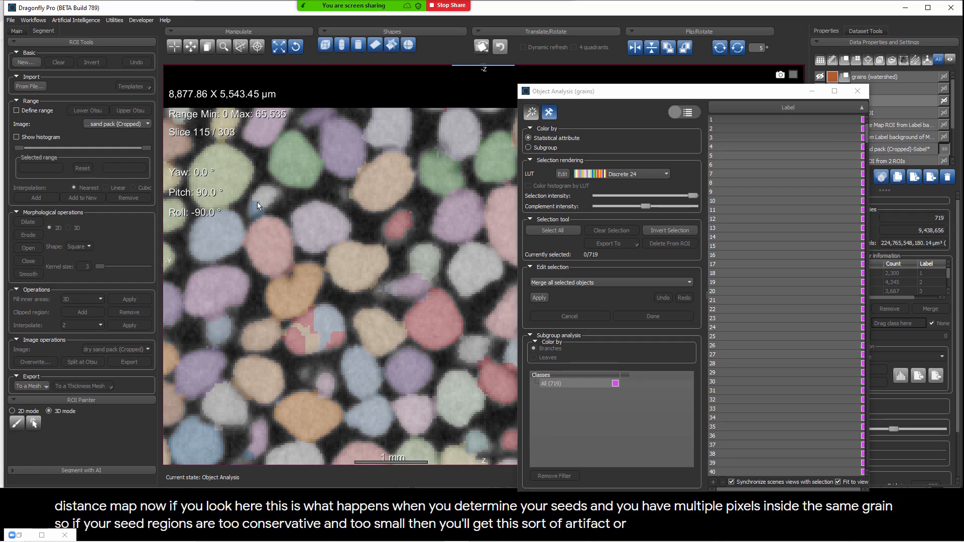
{"action": "right_click_drag", "start_coordinate": [392, 324], "coordinate": [427, 342]}
{"action": "middle_click_drag", "start_coordinate": [415, 331], "coordinate": [301, 218]}
{"action": "scroll", "coordinate": [360, 309], "scroll_direction": "down", "scroll_amount": 7}
{"action": "scroll", "coordinate": [360, 308], "scroll_direction": "down", "scroll_amount": 9}
{"action": "scroll", "coordinate": [360, 308], "scroll_direction": "up", "scroll_amount": 4}
{"action": "right_click_drag", "start_coordinate": [413, 336], "coordinate": [433, 365]}
{"action": "middle_click_drag", "start_coordinate": [433, 365], "coordinate": [364, 287]}
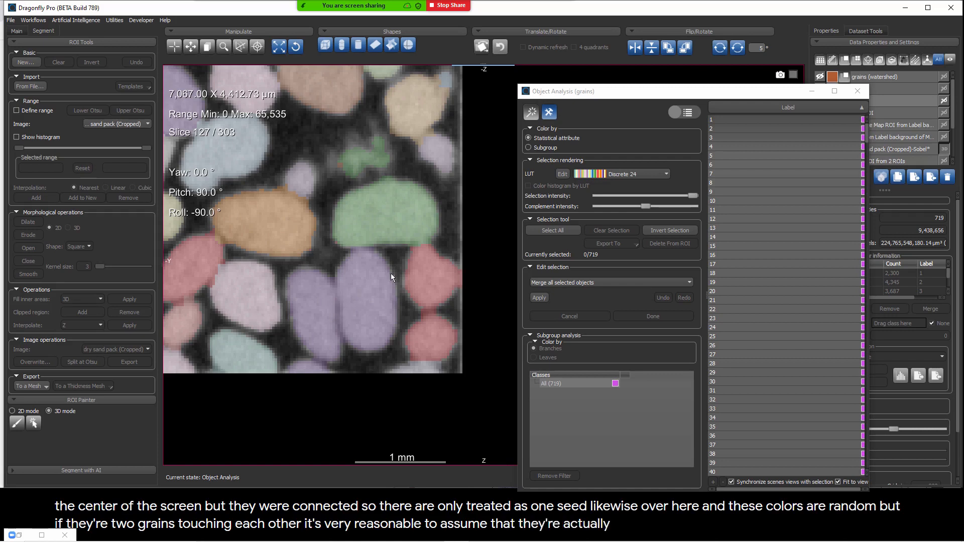
Step: Select the touching purple and red grains to check whether each pair shares a label, and clear the selection
{"action": "left_click", "coordinate": [536, 114]}
{"action": "left_click", "coordinate": [367, 311]}
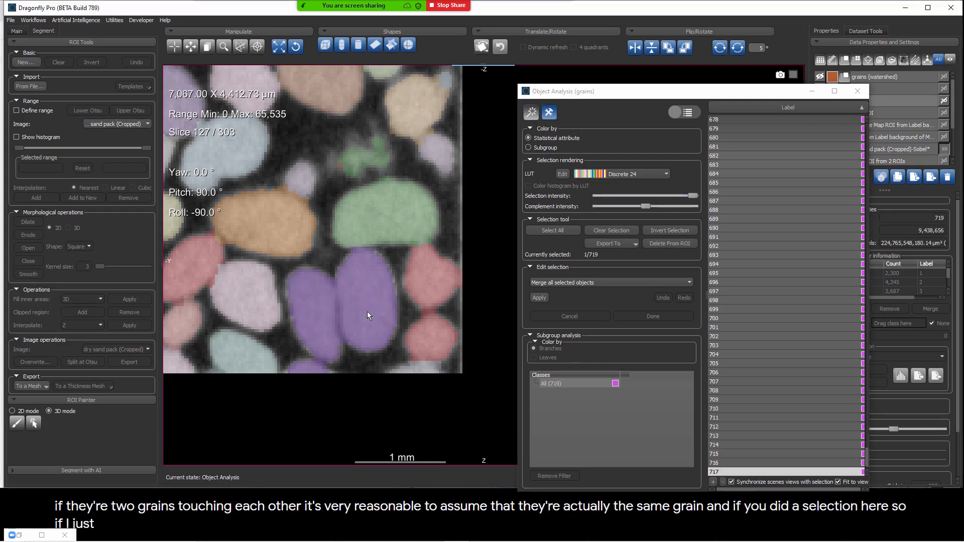
{"action": "left_click", "coordinate": [433, 278], "text": "ctrl"}
{"action": "left_click", "coordinate": [430, 332], "text": "ctrl"}
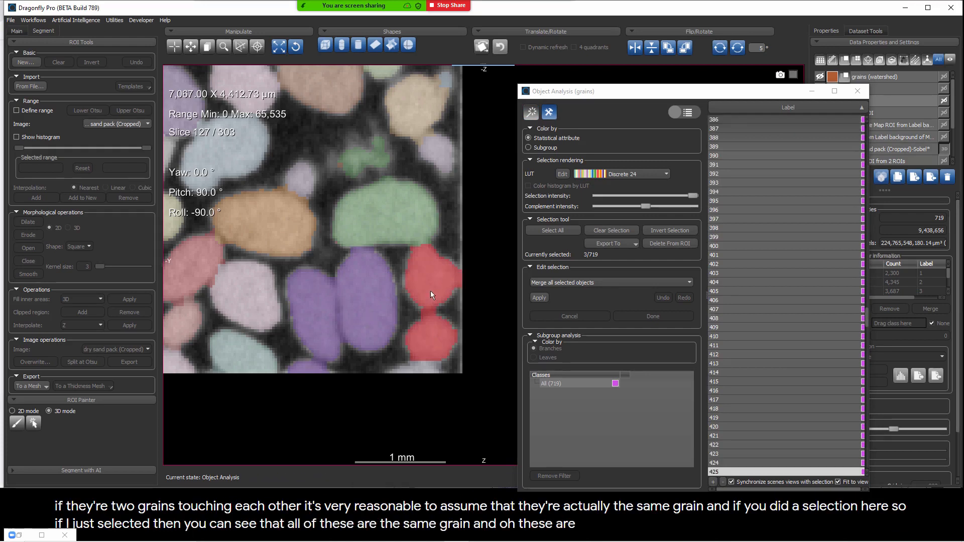
{"action": "left_click", "coordinate": [597, 229]}
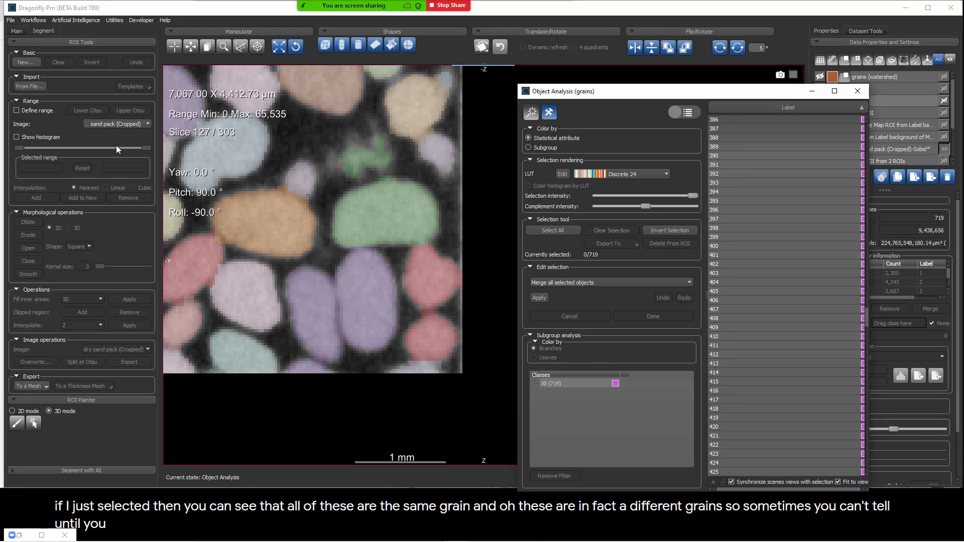
{"action": "right_click_drag", "start_coordinate": [338, 293], "coordinate": [327, 217]}
{"action": "middle_click_drag", "start_coordinate": [327, 218], "coordinate": [400, 239]}
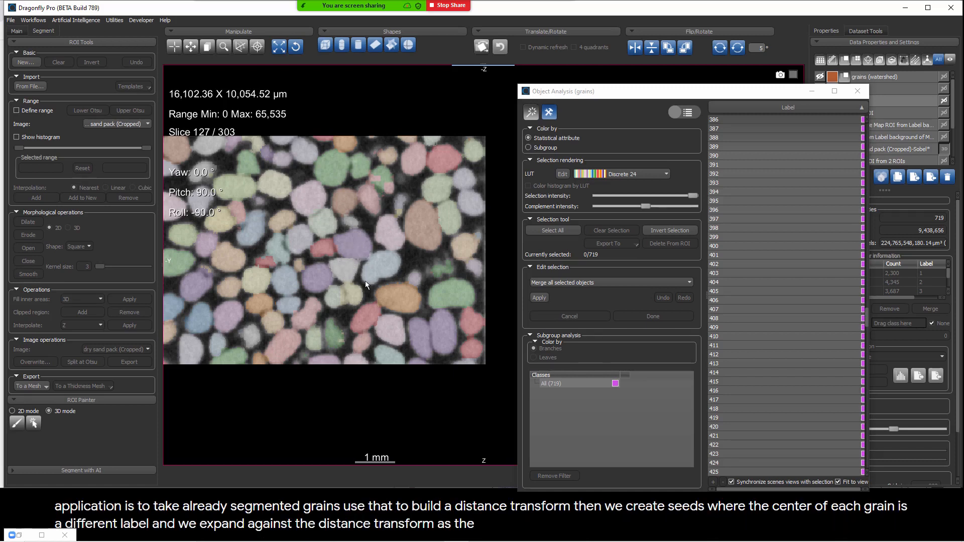
Step: Switch to the watershed transform image search results in Google Chrome, and look for another open window to show
{"action": "key", "text": "alt+Tab"}
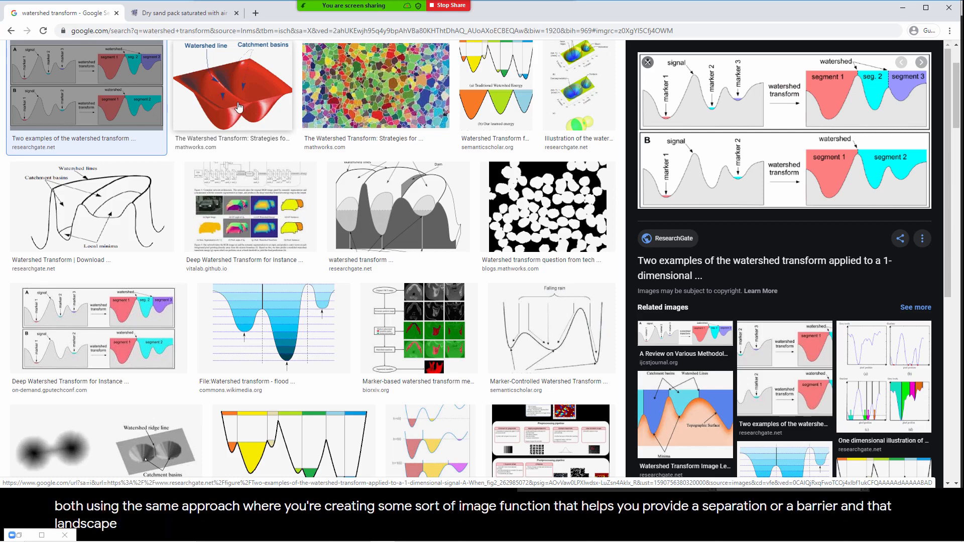
{"action": "key", "text": "alt+Tab"}
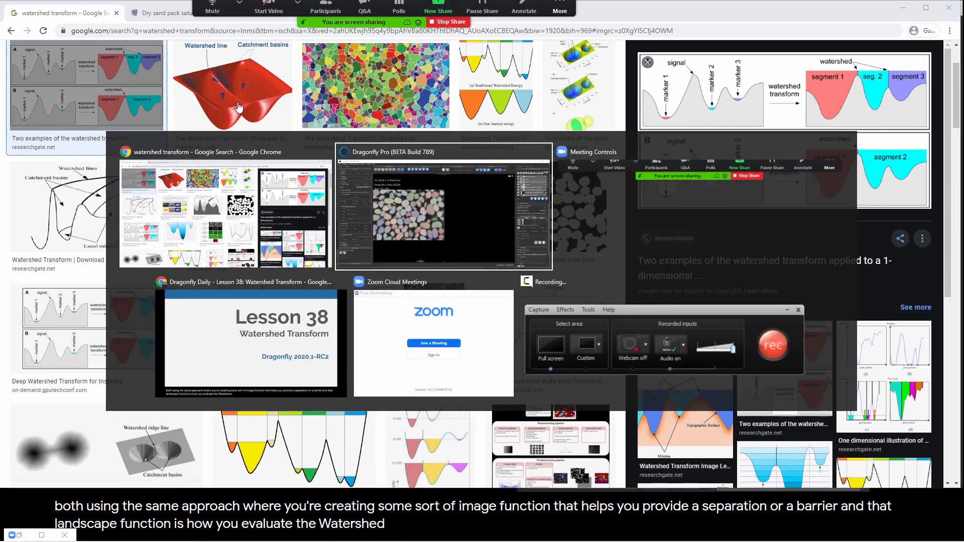
{"action": "key", "text": "alt+Tab"}
{"action": "key", "text": "alt+Tab"}
{"action": "key", "text": "alt+Tab"}
{"action": "key", "text": "alt+Tab"}
{"action": "key", "text": "alt+Tab"}
{"action": "key", "text": "alt+Tab"}
{"action": "key", "text": "alt+Tab"}
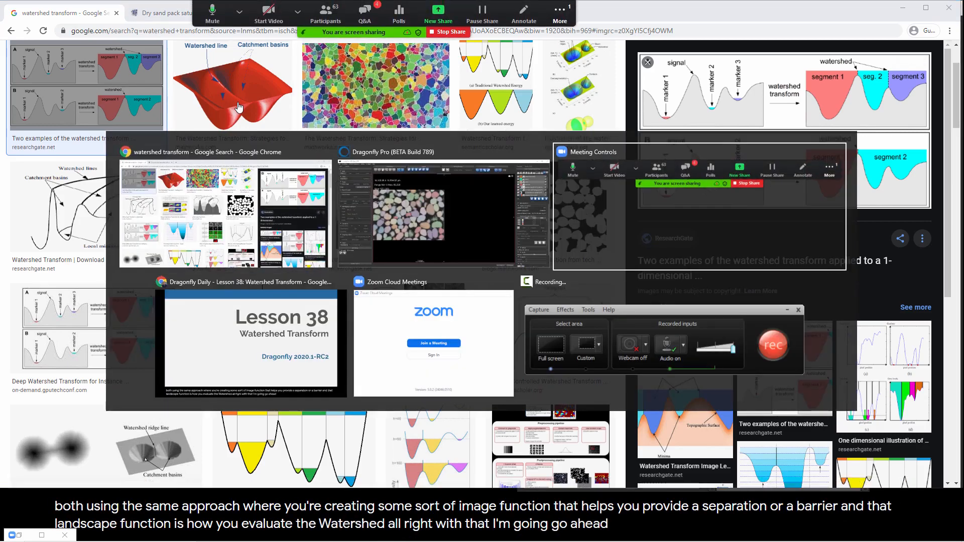